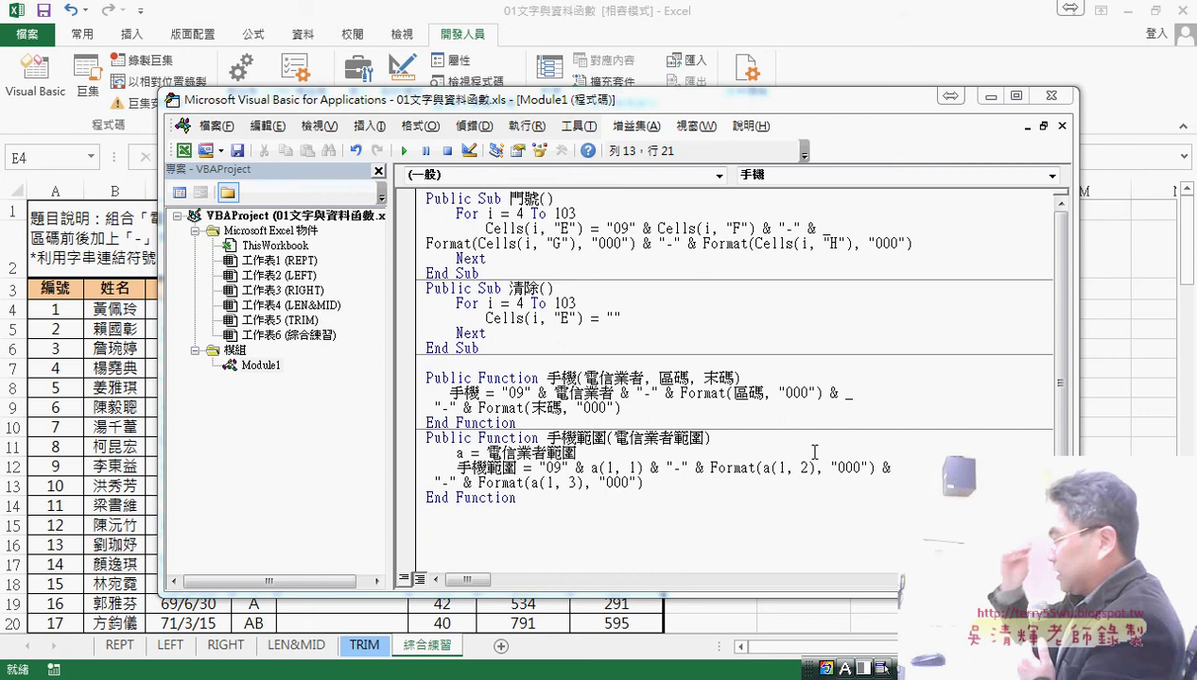
Move the VBA editor to the right so the phone-number sheet shows beside Module1's code.
mouse_move(524, 499)
left_mouse_down()
mouse_move(420, 318)
mouse_move(425, 198)
left_mouse_up()
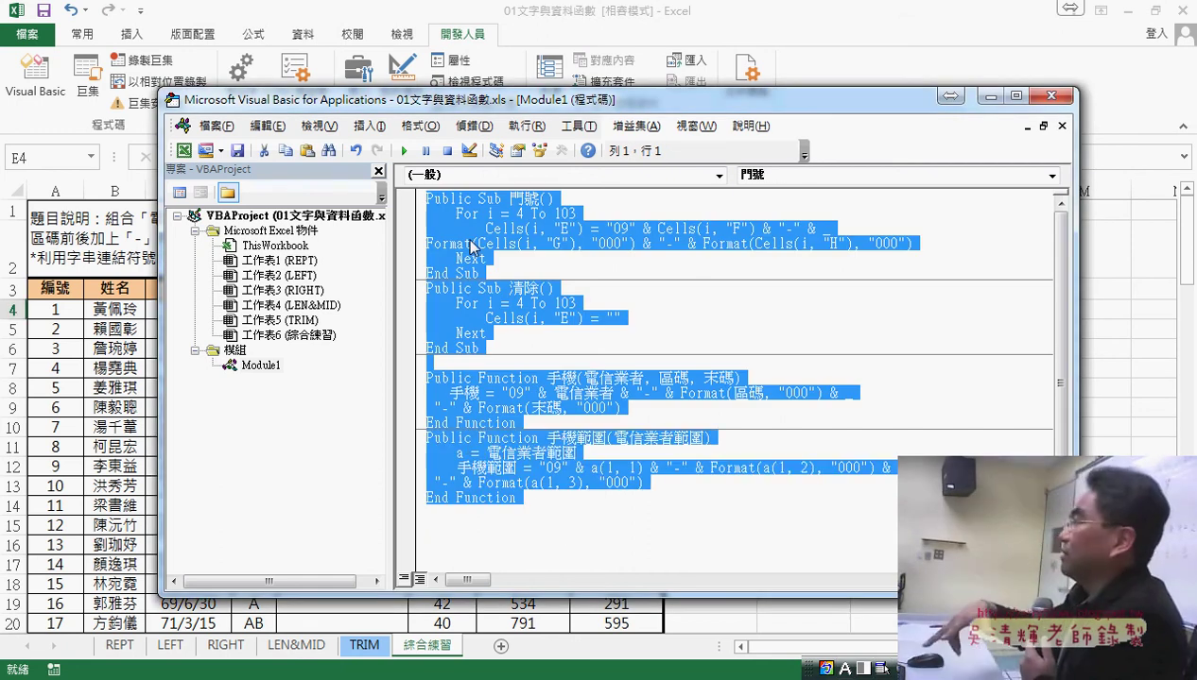
left_click_drag(489, 99, 935, 101)
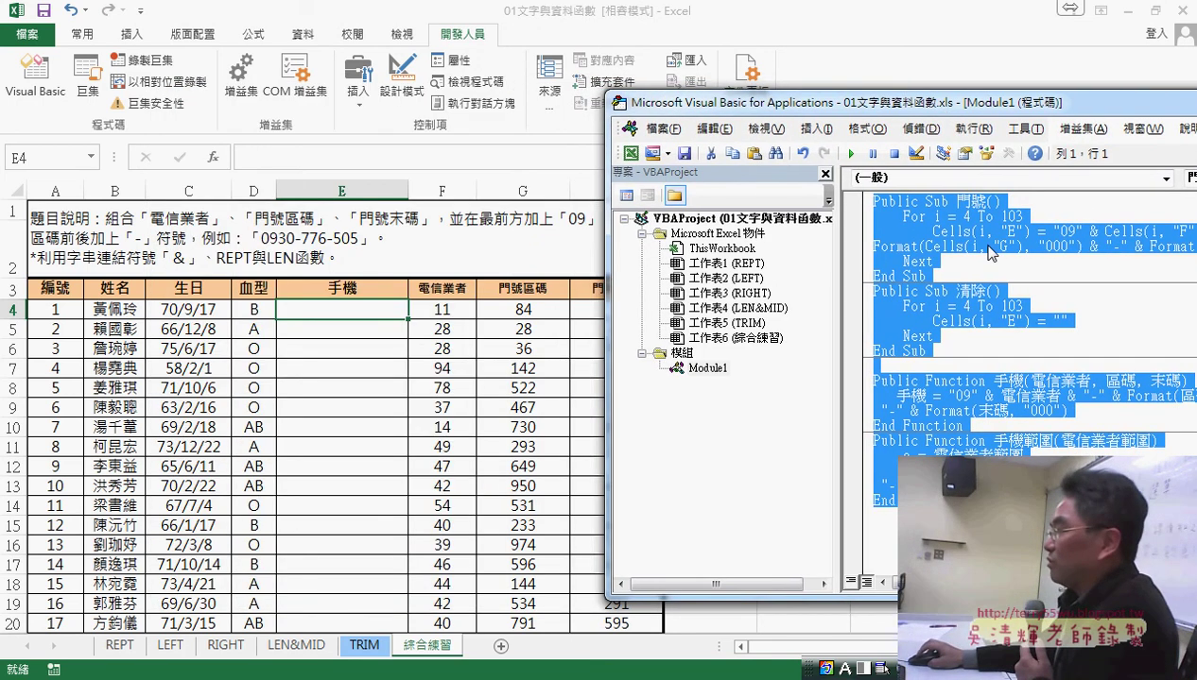
left_click(990, 265)
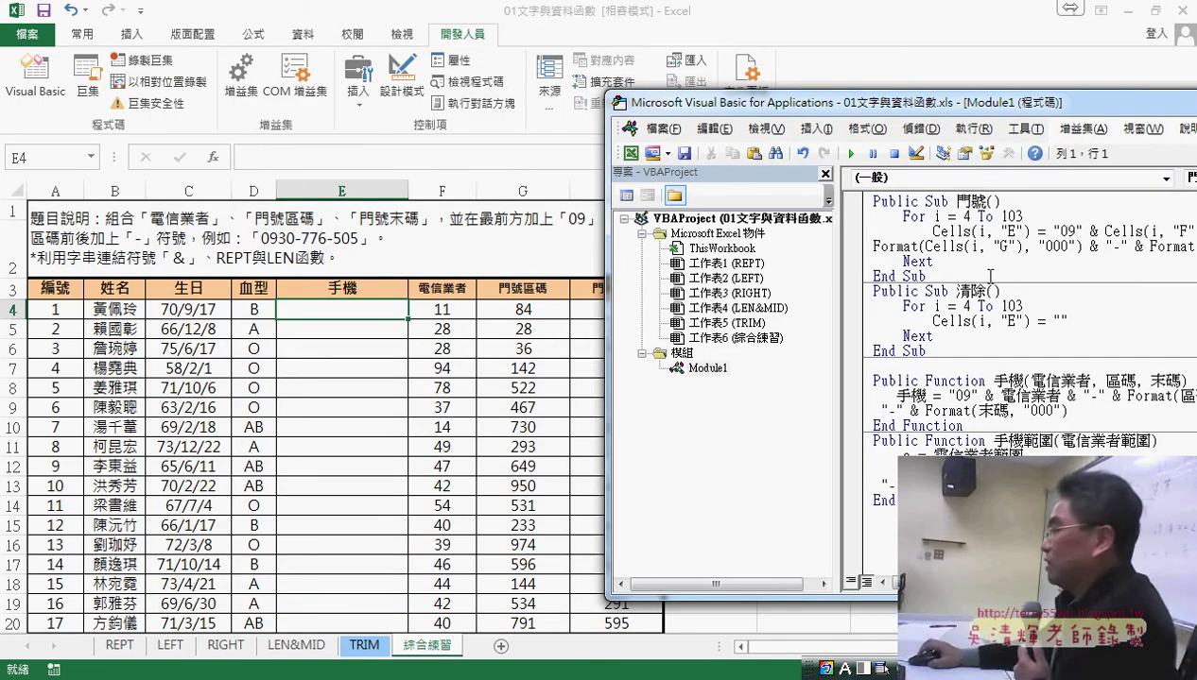
Highlight the 門號 procedure, then the Public, Sub and End Sub parts of 清除.
left_click_drag(990, 276, 933, 204)
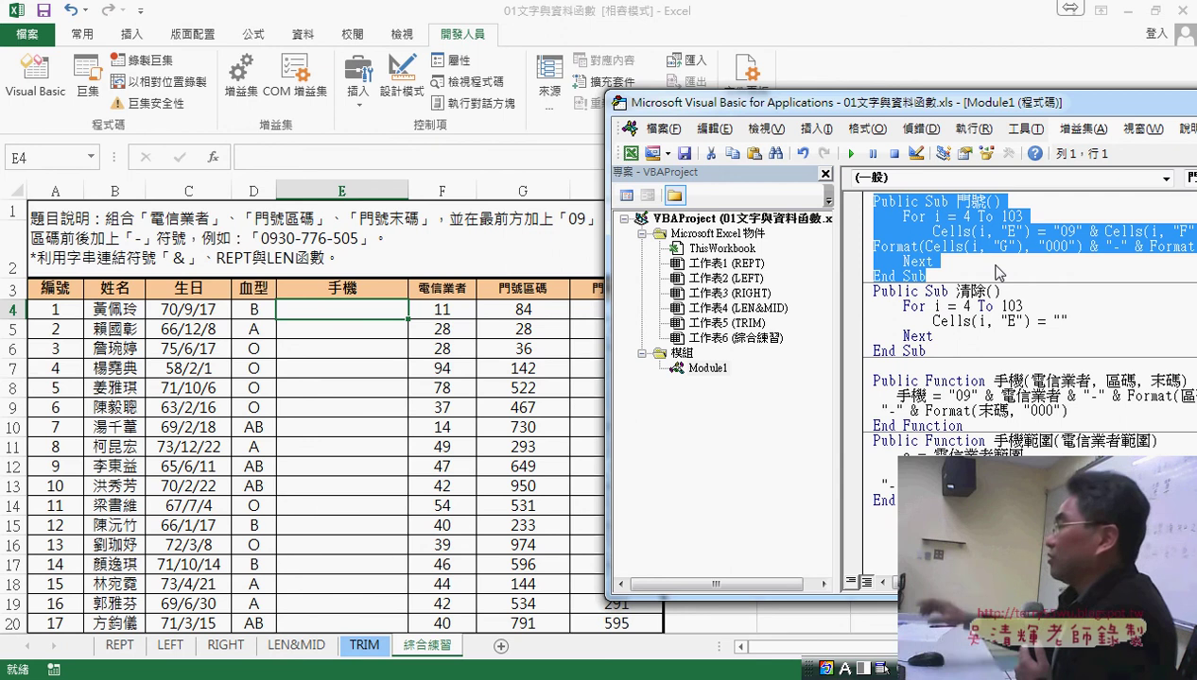
double_click(940, 292)
left_click_drag(929, 353, 863, 355)
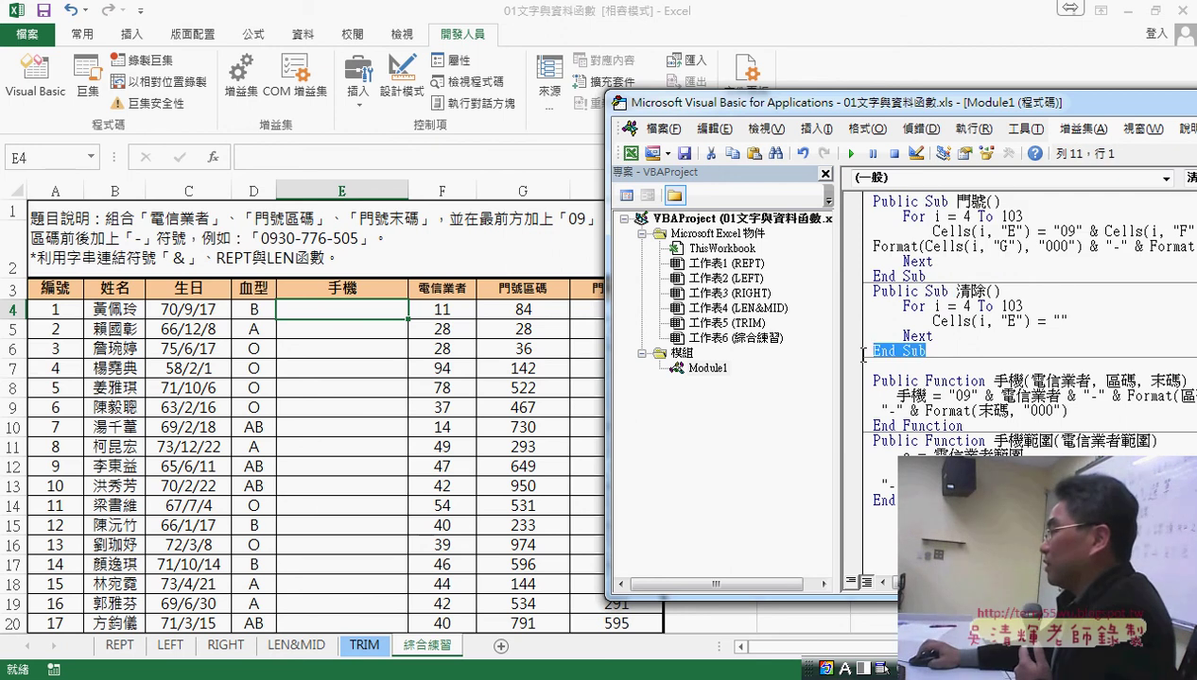
left_click_drag(923, 292, 867, 291)
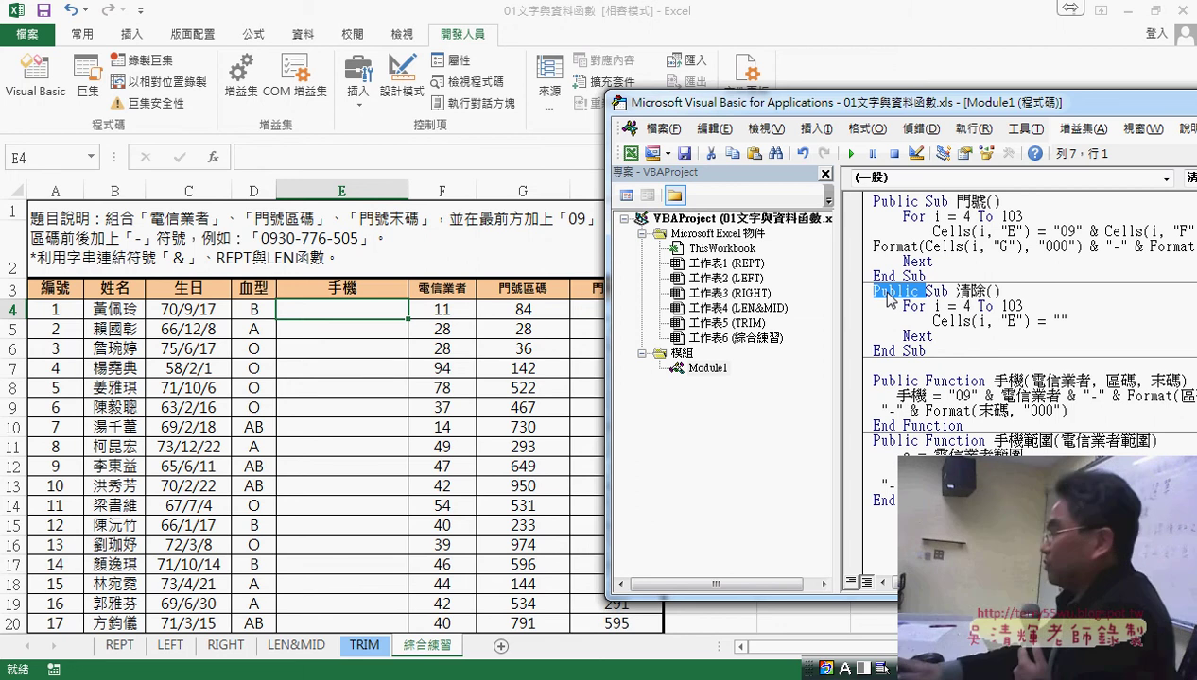
key("Delete")
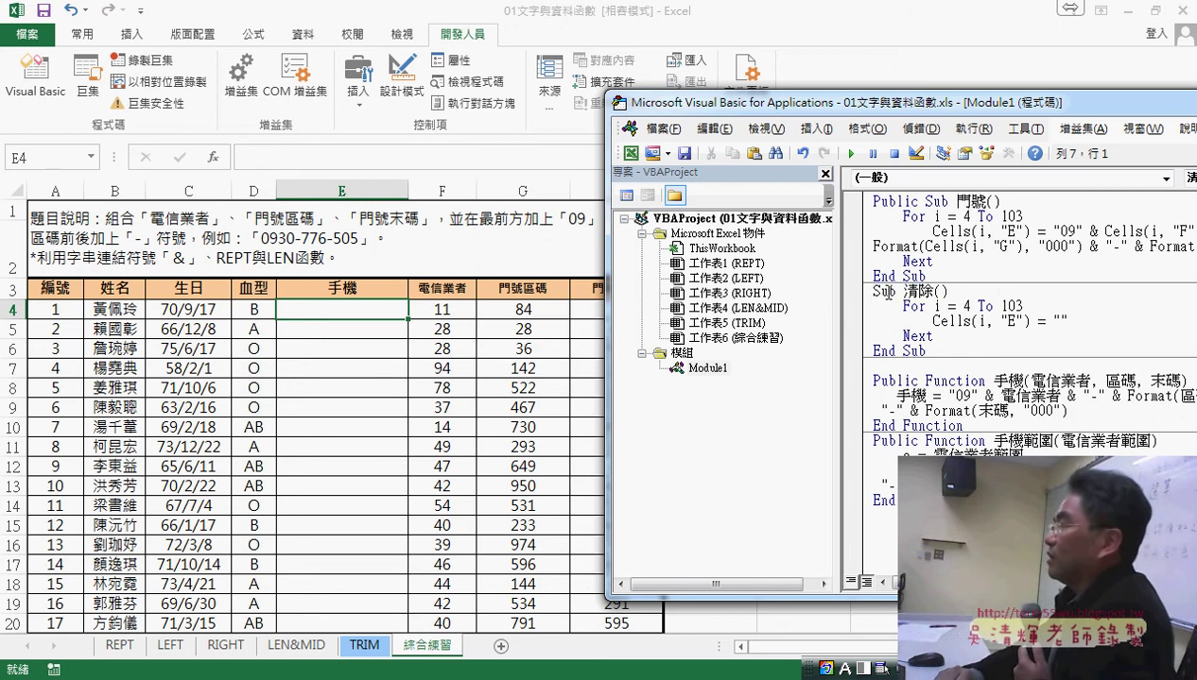
key("ctrl+z")
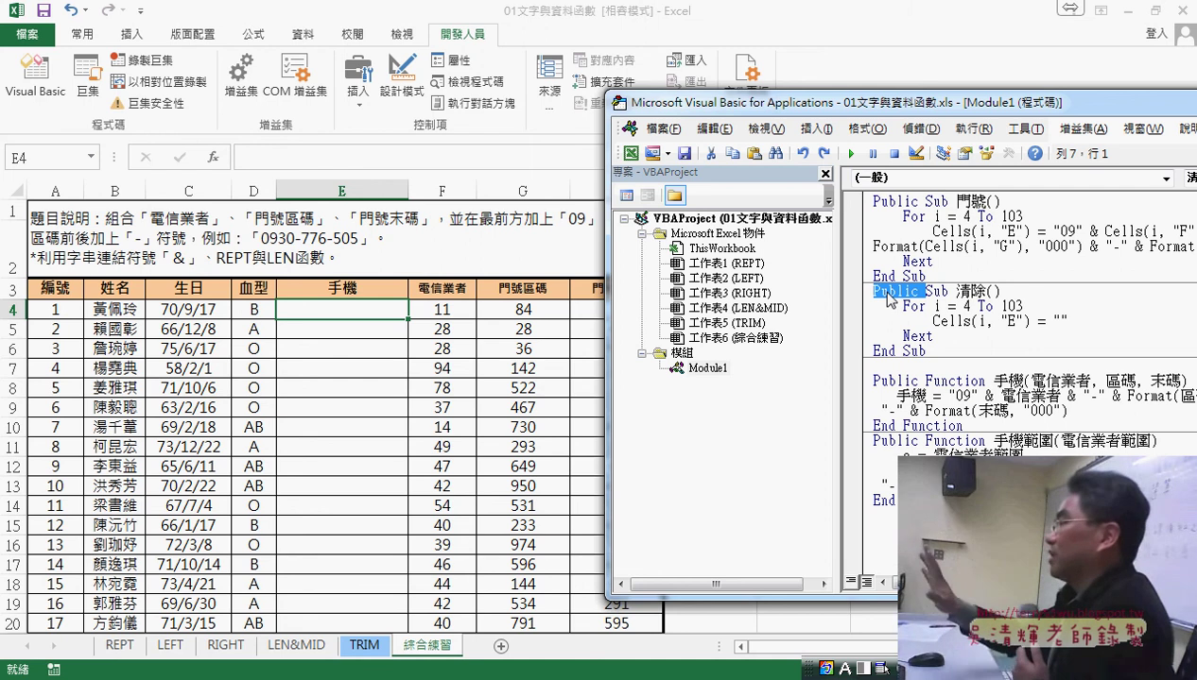
key("Delete")
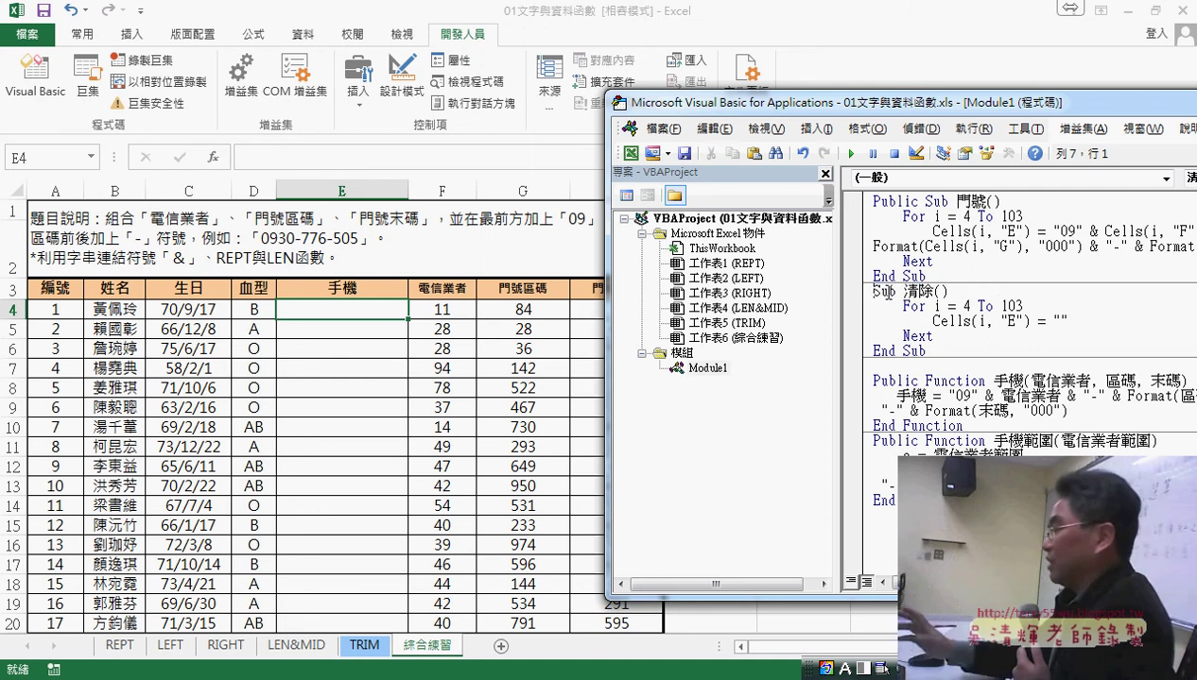
key("ctrl+z")
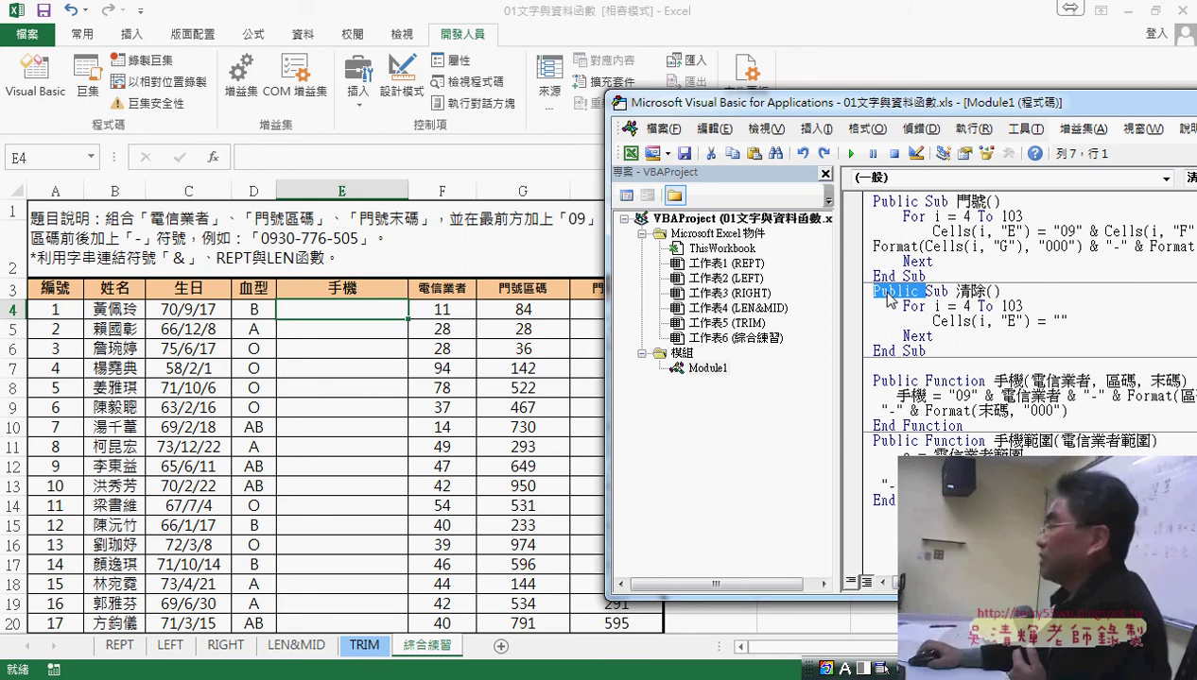
left_click_drag(926, 290, 888, 290)
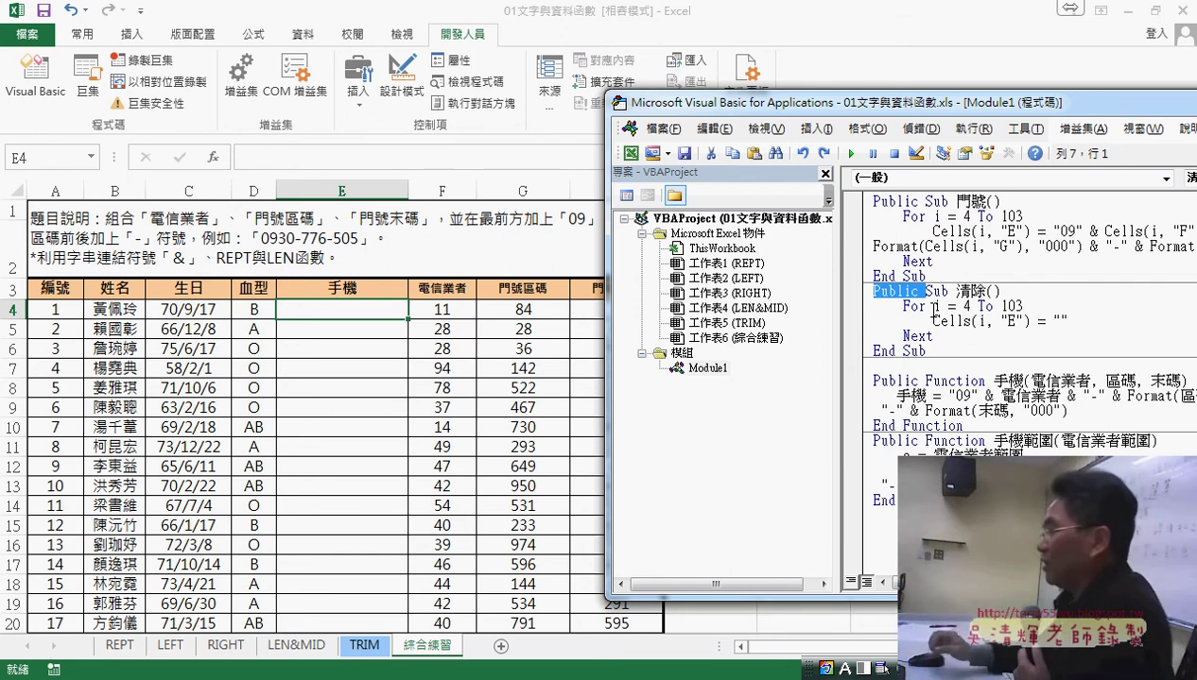
left_click_drag(963, 430, 871, 381)
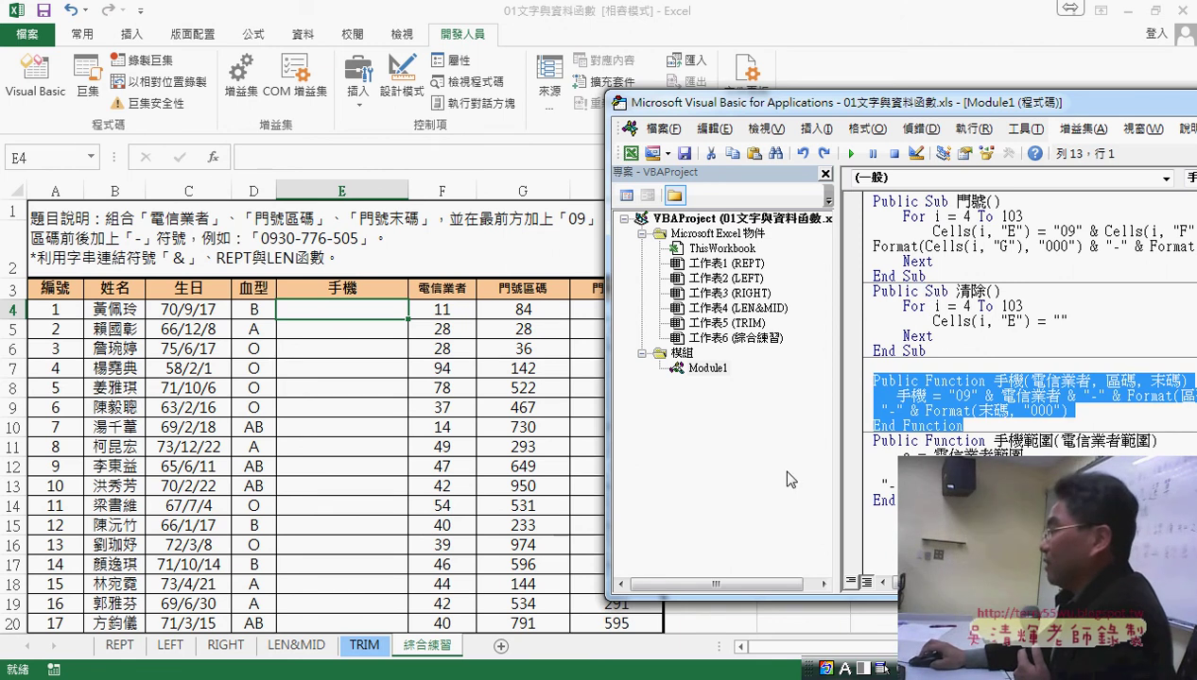
Highlight the 手機範圍 function, then run 門號 to fill column E with phone numbers.
left_click_drag(945, 501, 871, 440)
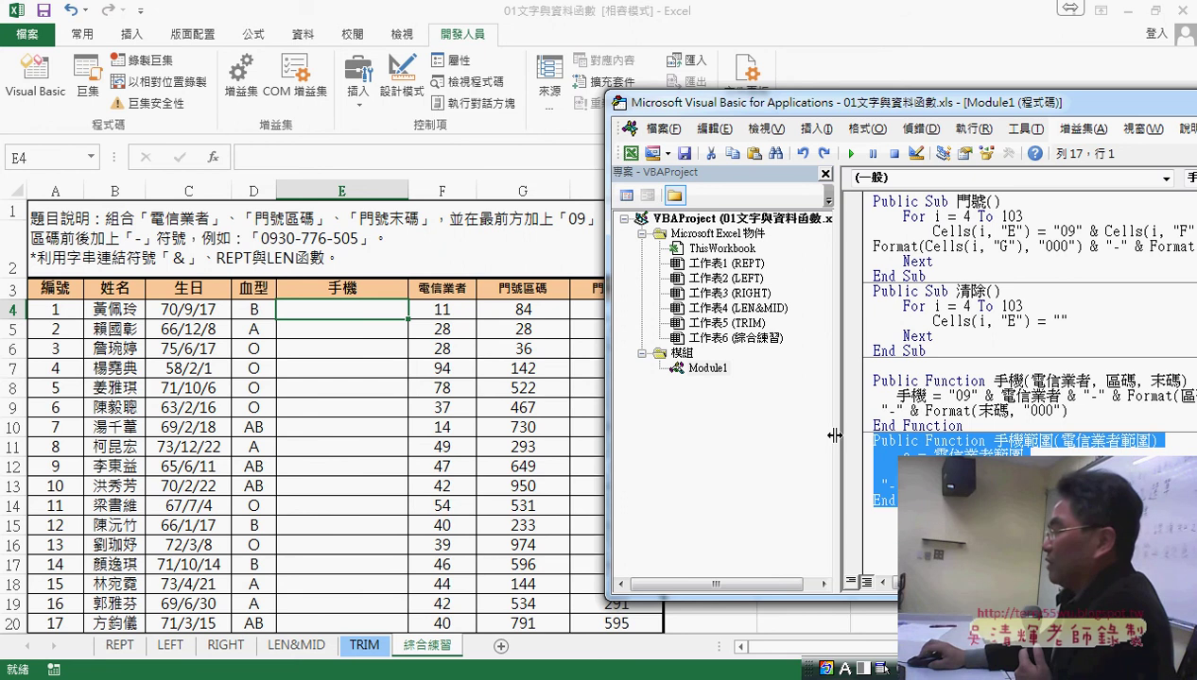
left_click_drag(833, 436, 788, 436)
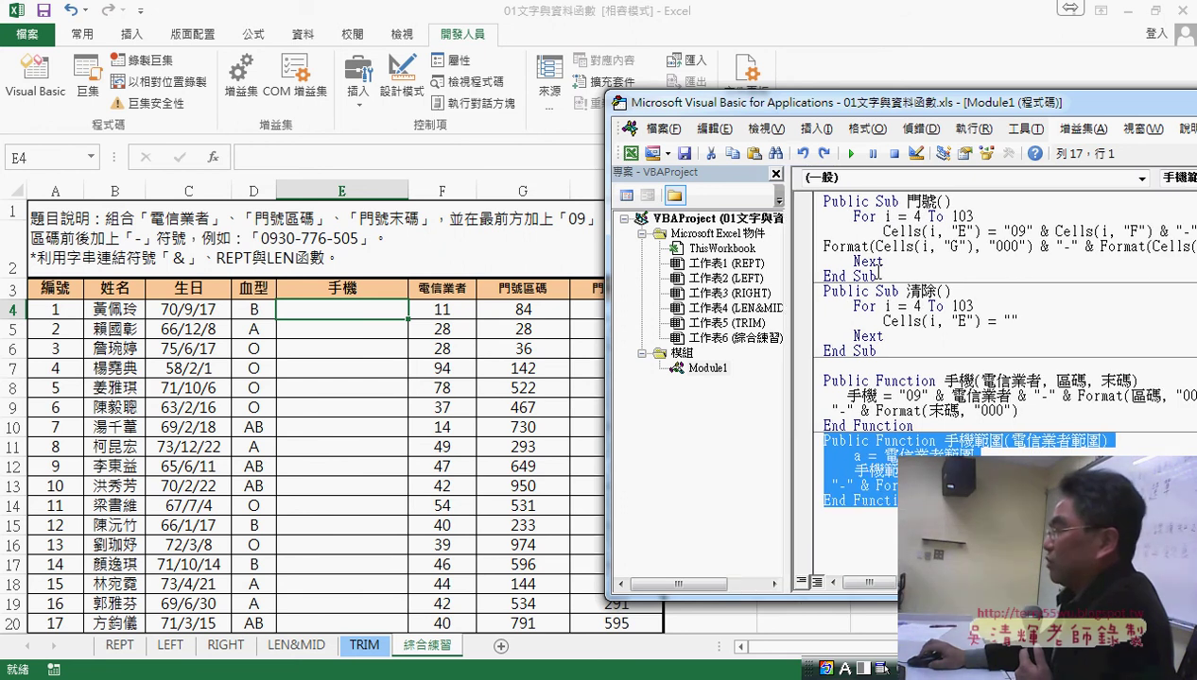
left_click(888, 235)
left_click(850, 153)
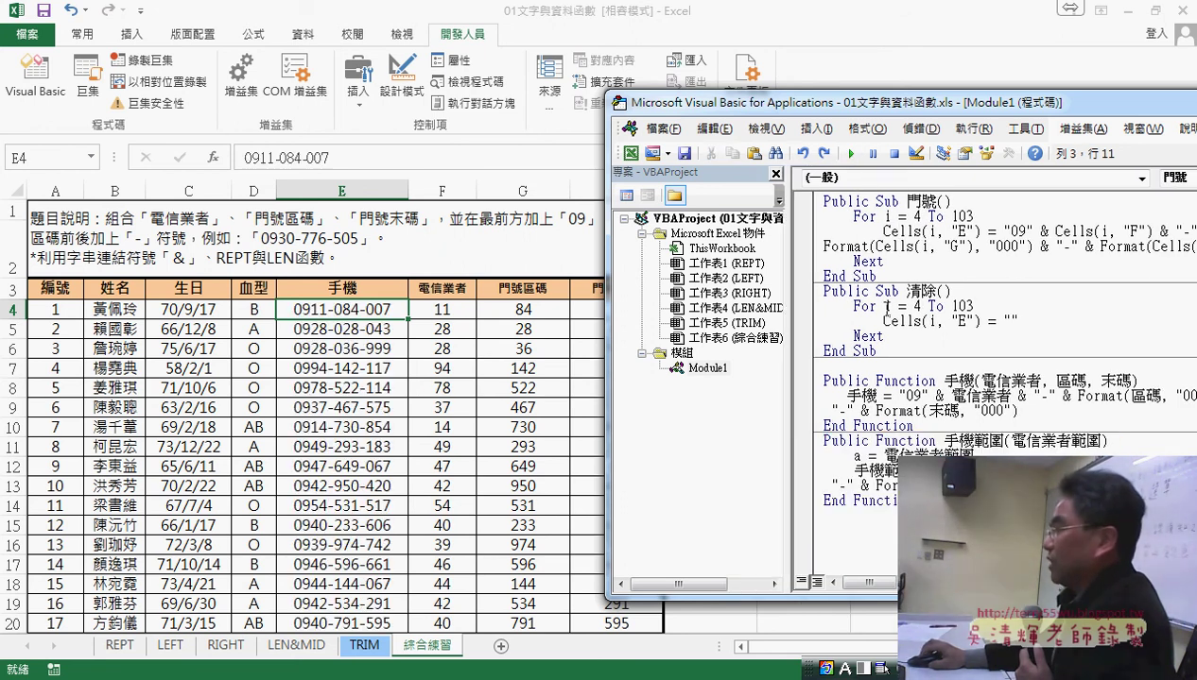
Run 清除 to empty column E and reveal the sheet's 門號 and 清除 buttons.
left_click(884, 321)
left_click(851, 153)
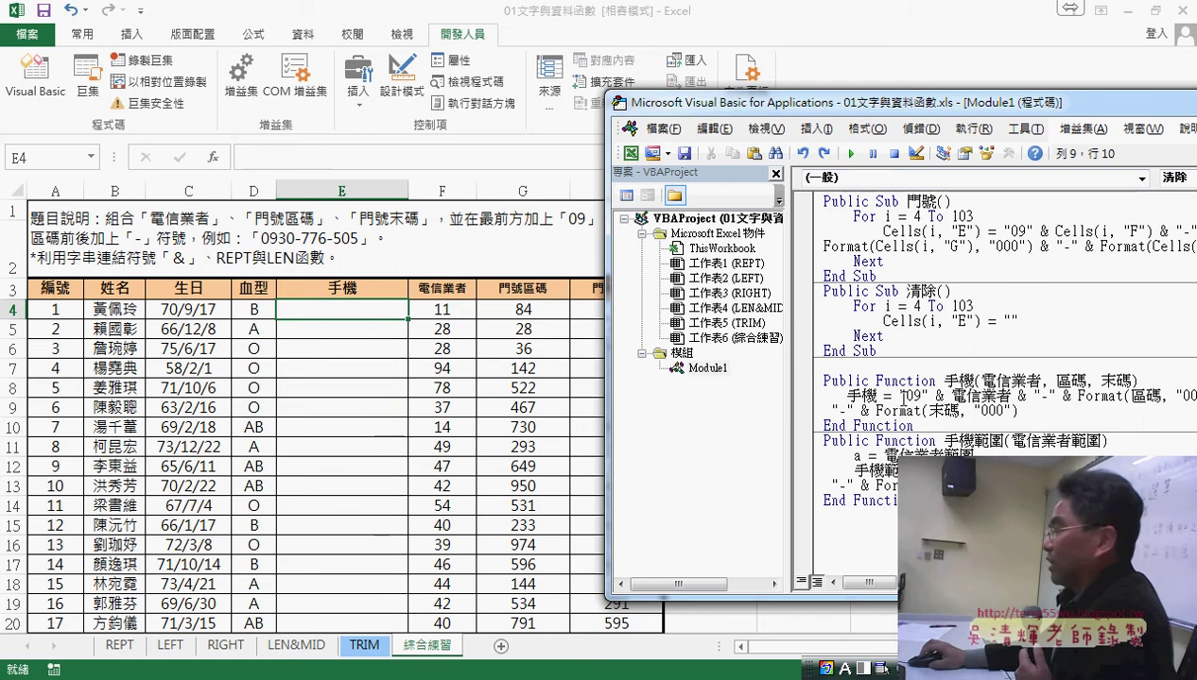
left_click_drag(877, 351, 822, 291)
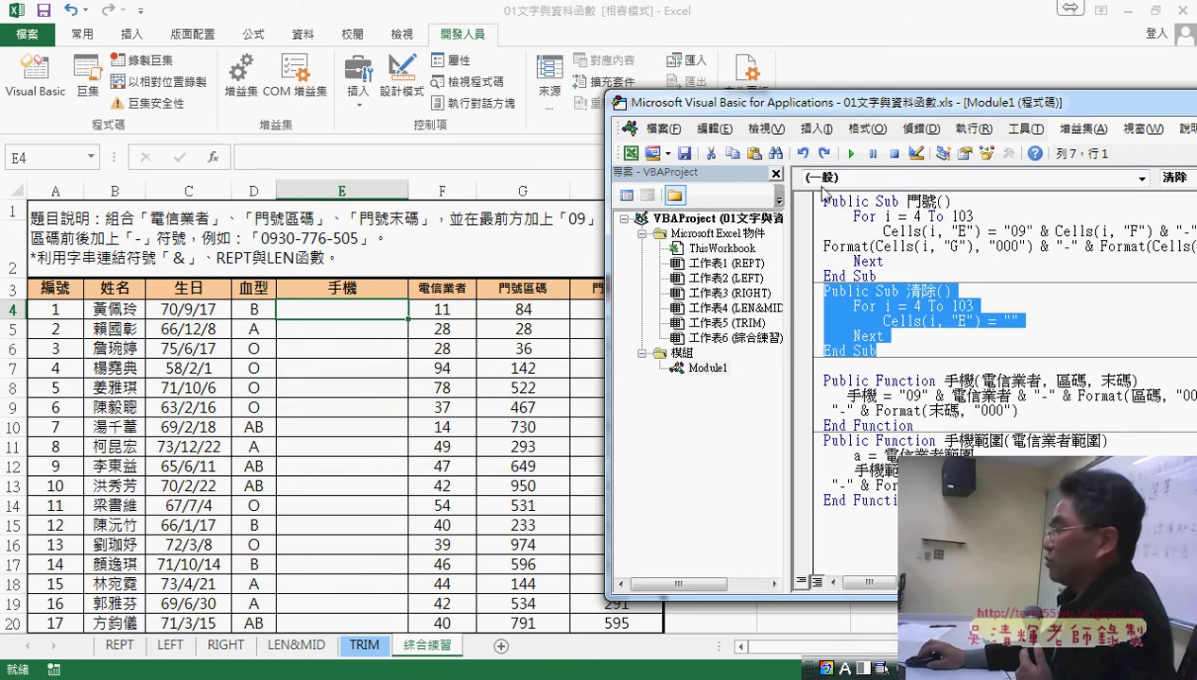
left_click_drag(798, 104, 1068, 121)
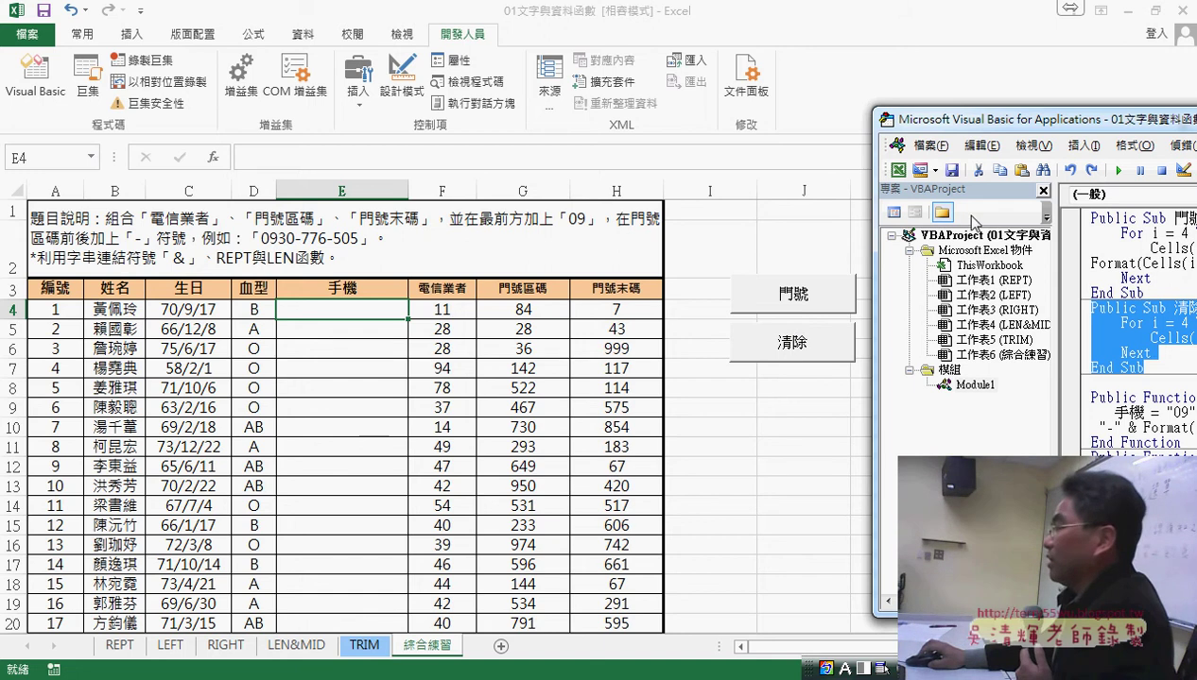
Bring the editor back over the sheet and erase the 門號, 清除, 手機 and 手機範圍 code.
left_click_drag(1007, 129, 436, 104)
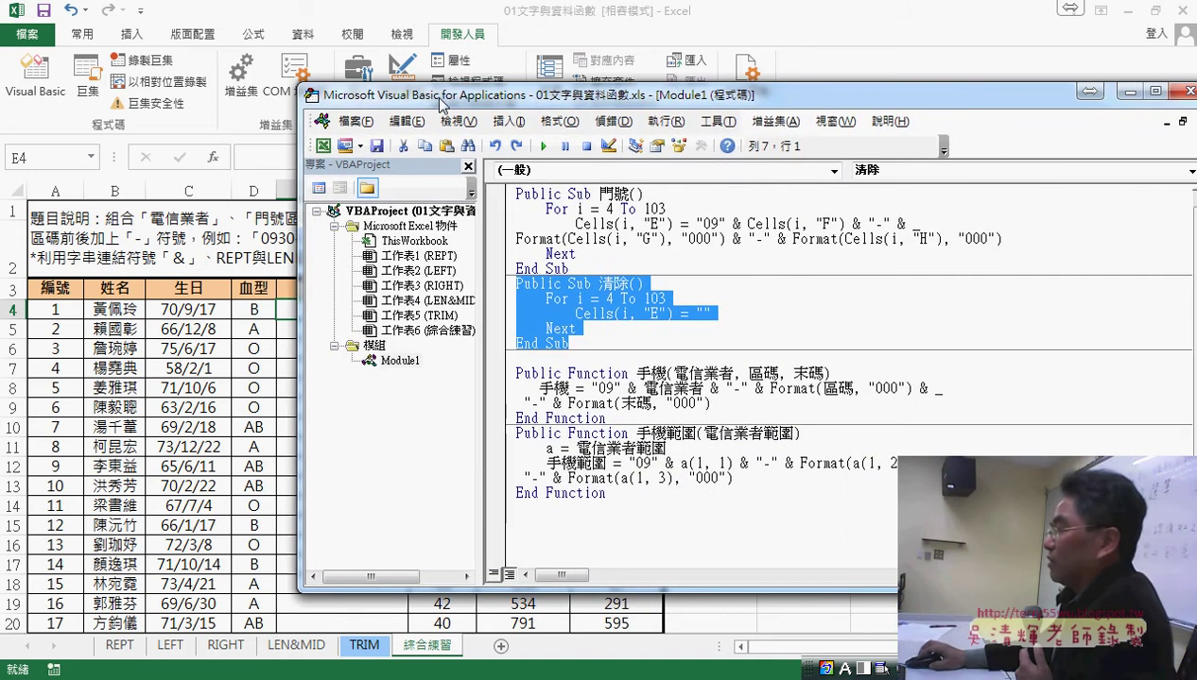
left_click_drag(567, 508, 469, 181)
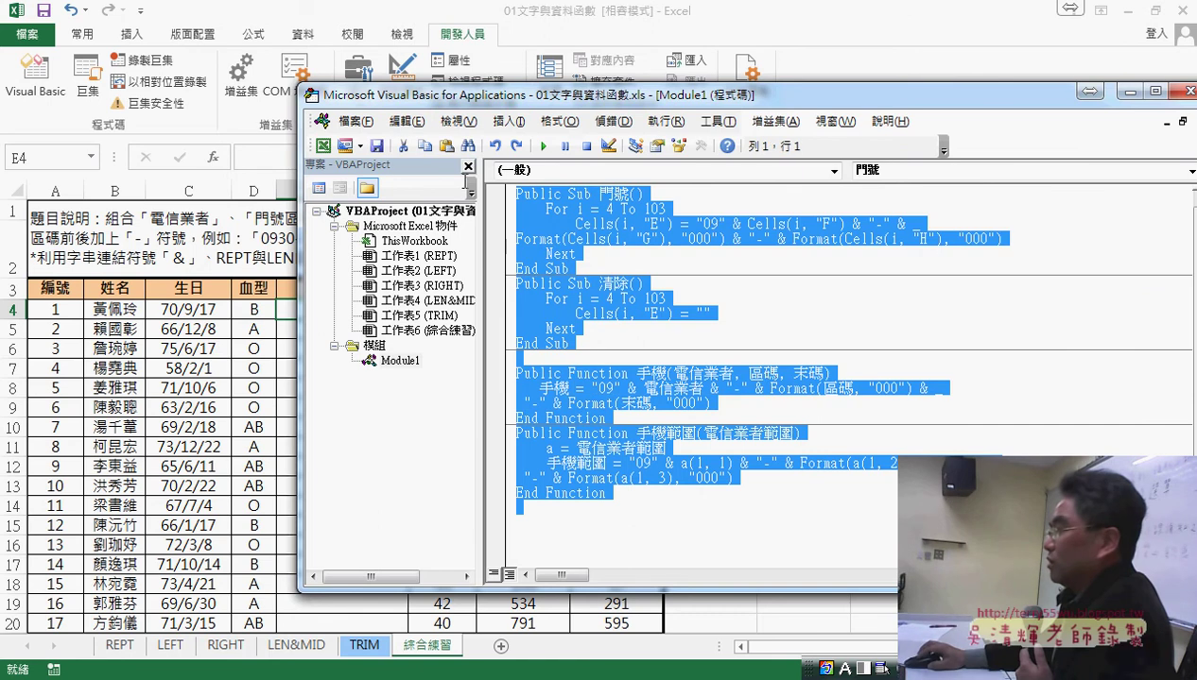
left_click(630, 188)
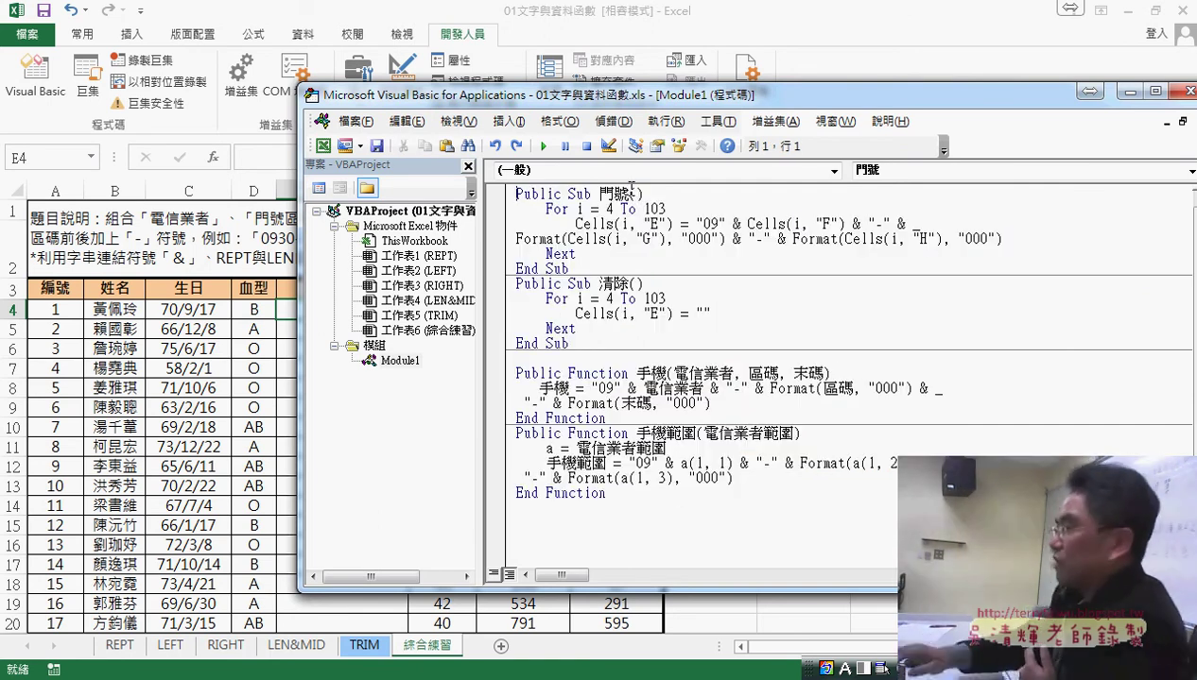
double_click(611, 193)
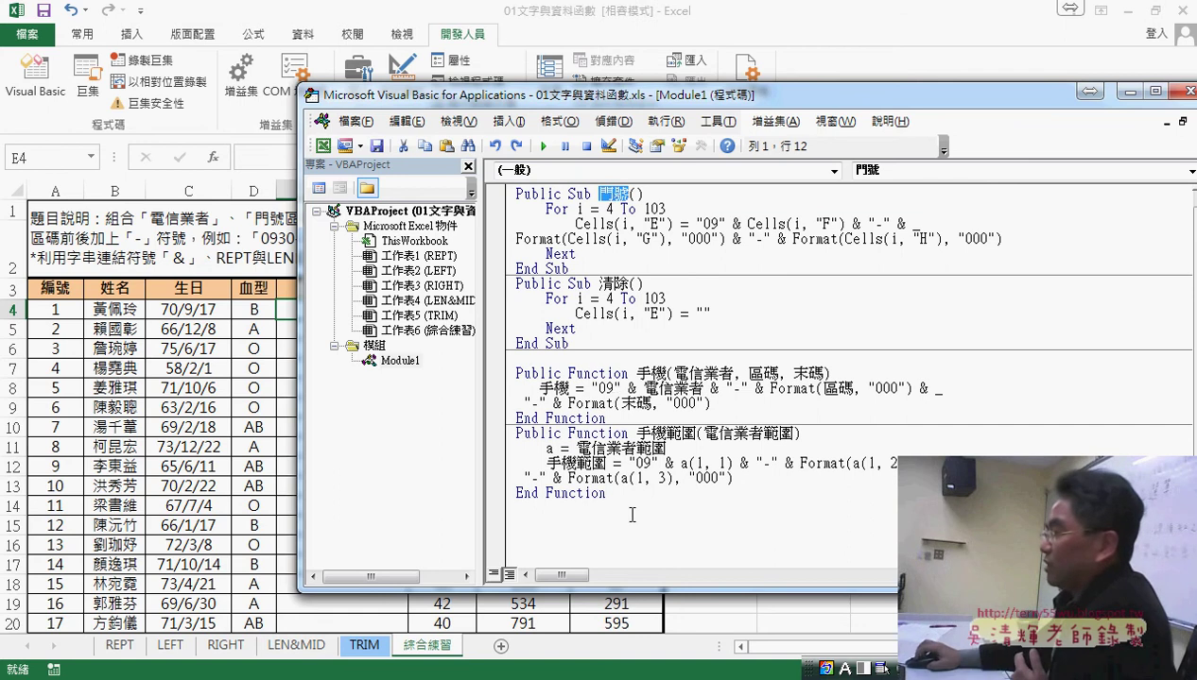
key("ctrl+a")
key("Delete")
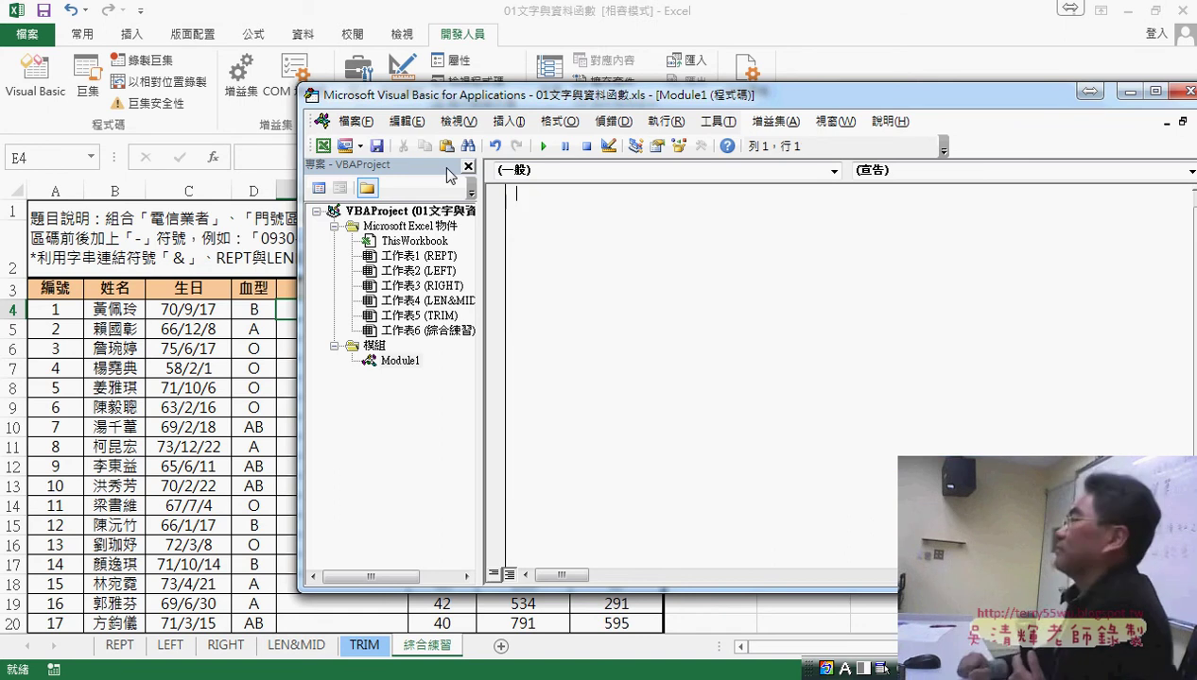
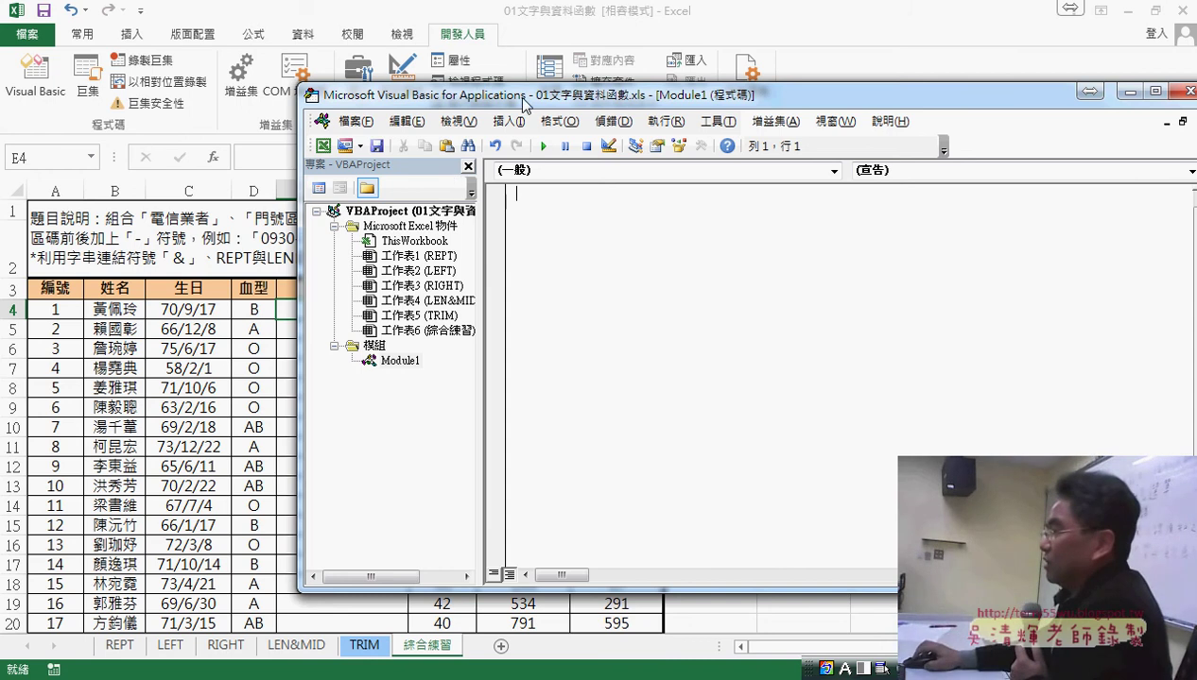
Open Module1's code window from the Project Explorer and show the Insert (插入) menu.
left_click_drag(518, 94, 625, 99)
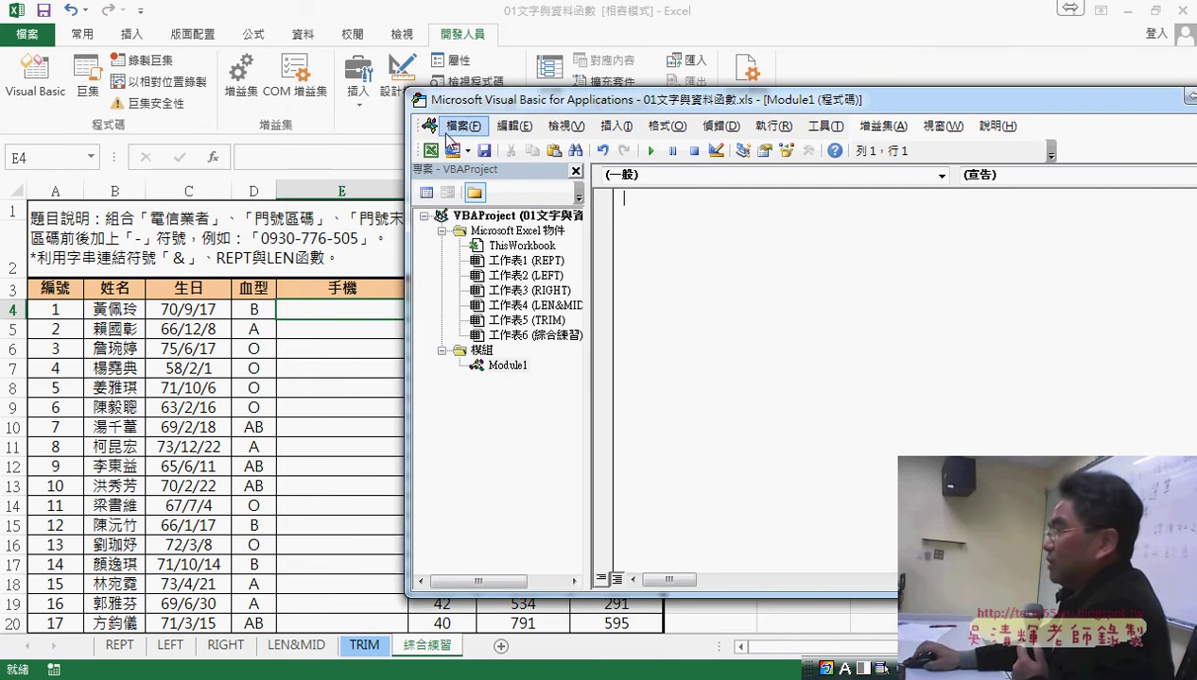
left_click(506, 366)
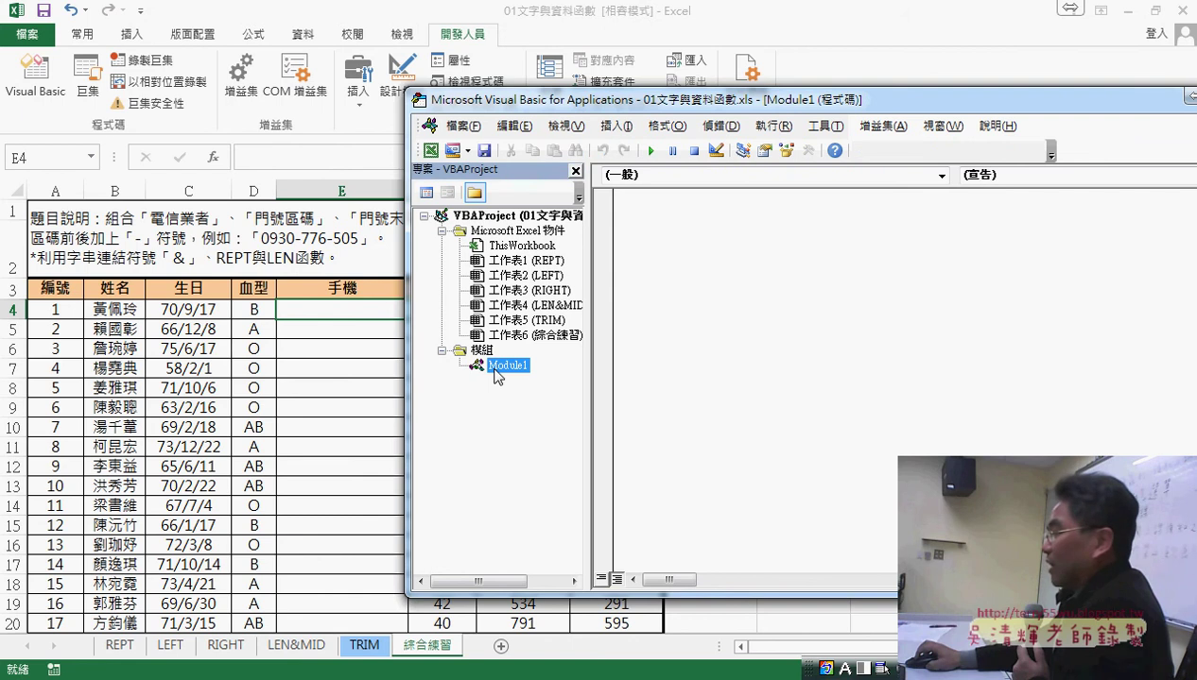
double_click(505, 367)
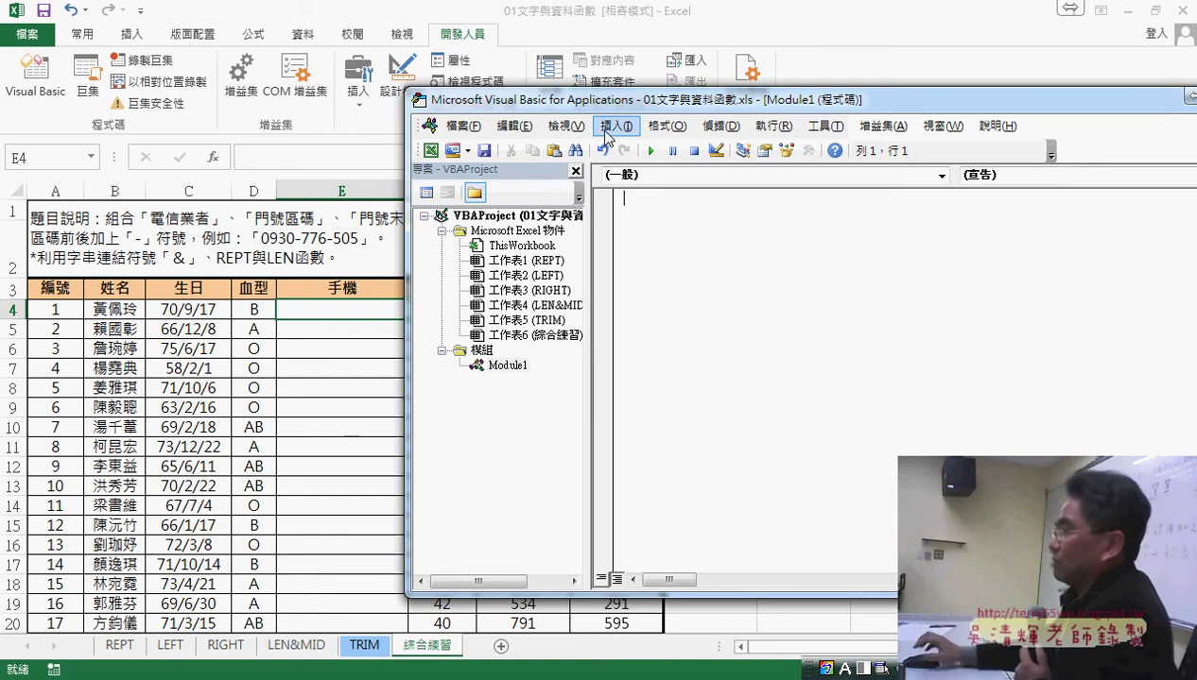
left_click(612, 126)
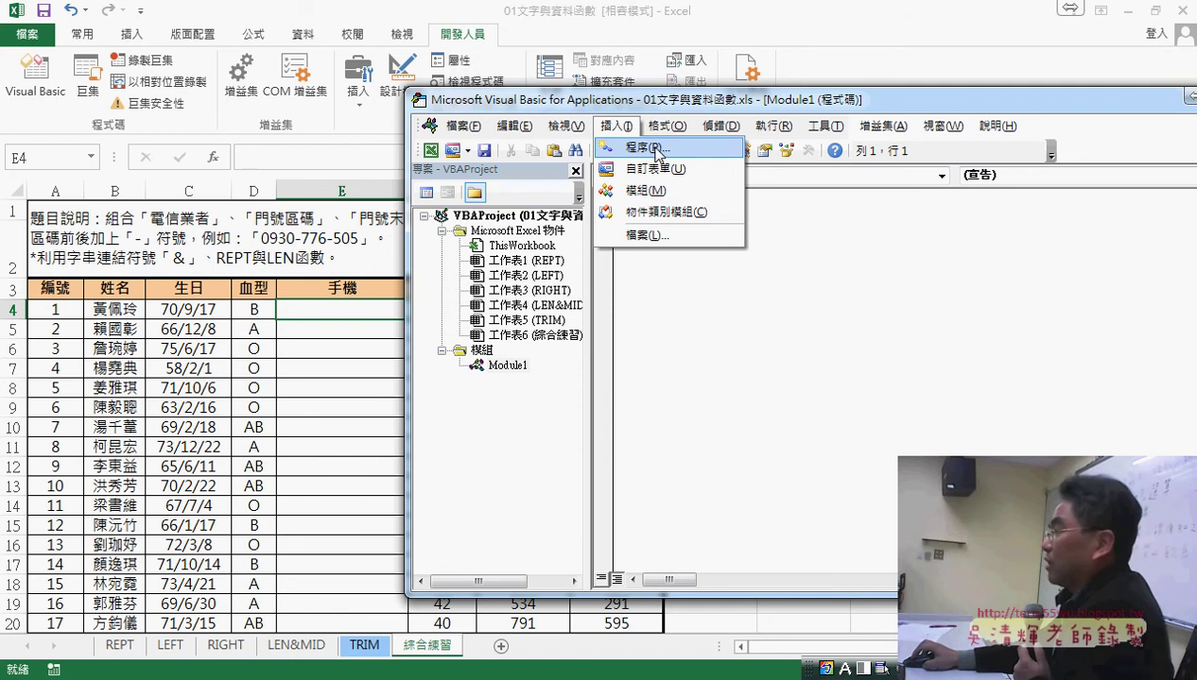
Insert a new Public Sub procedure named 門號 through the Add Procedure dialog.
left_click(657, 151)
left_click_drag(632, 158, 869, 212)
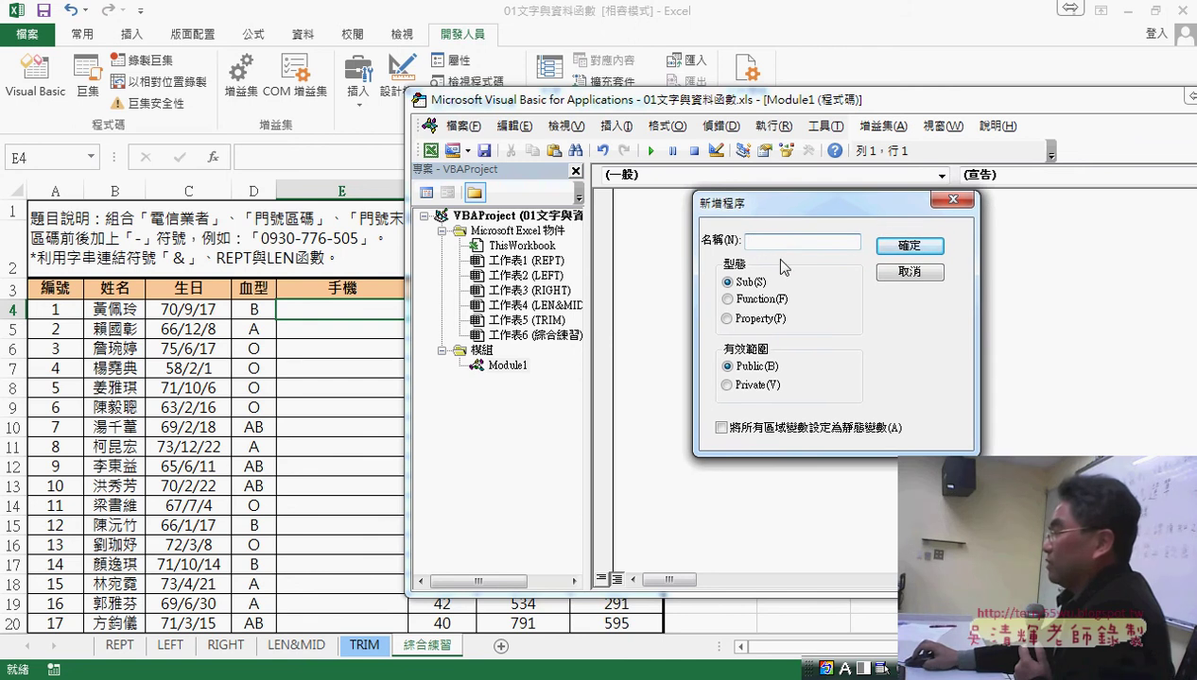
right_click(772, 244)
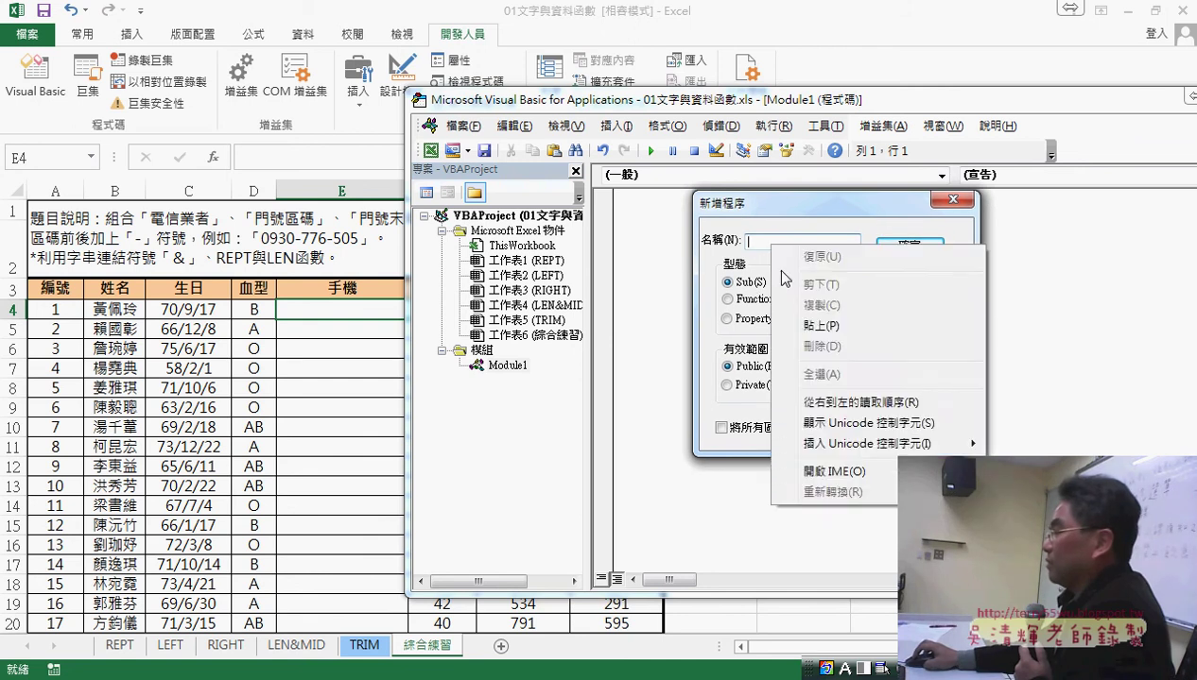
left_click(799, 312)
double_click(750, 238)
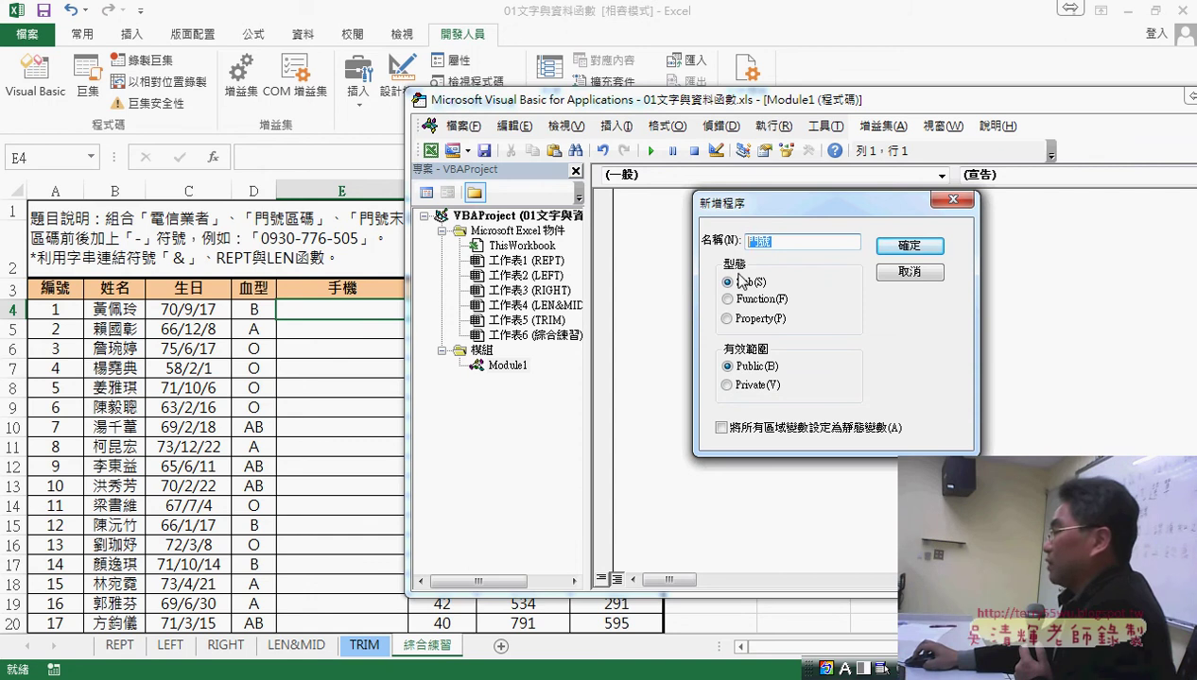
left_click_drag(779, 202, 933, 201)
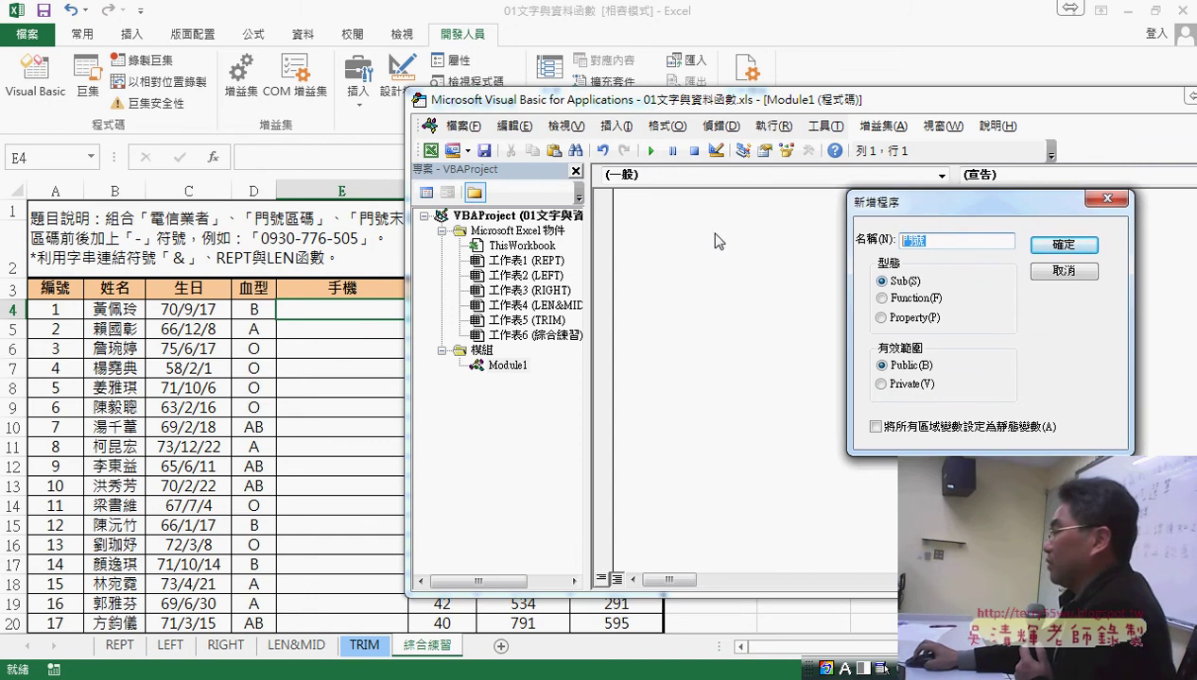
left_click(946, 242)
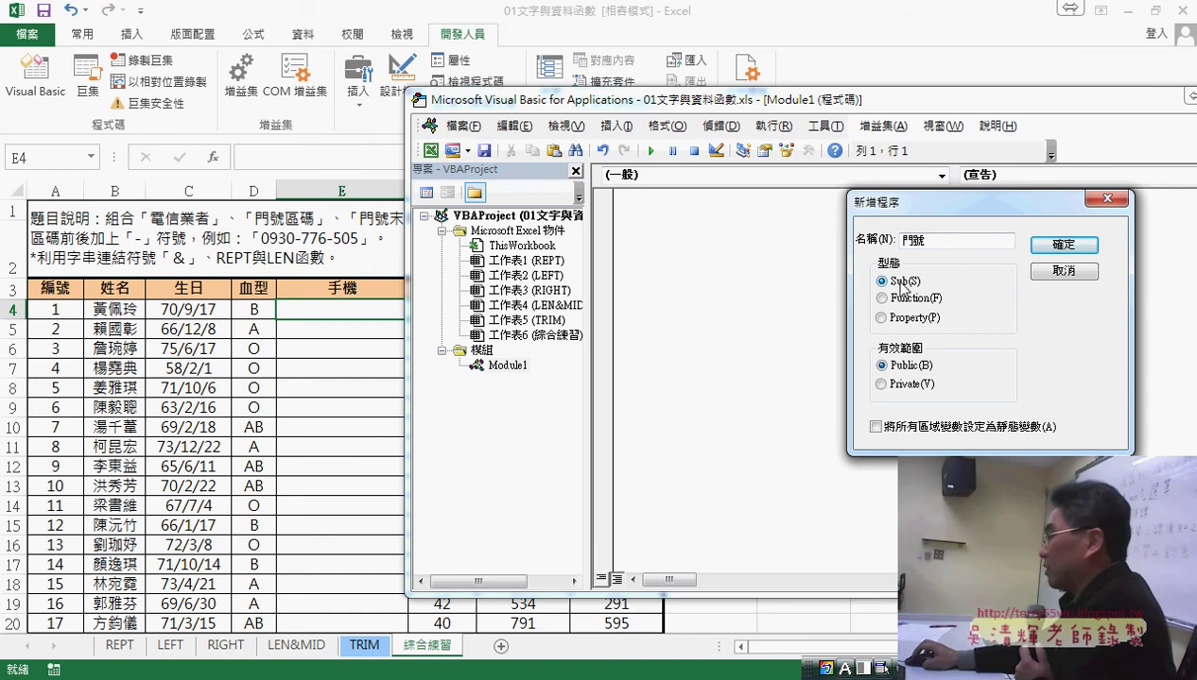
left_click(1063, 245)
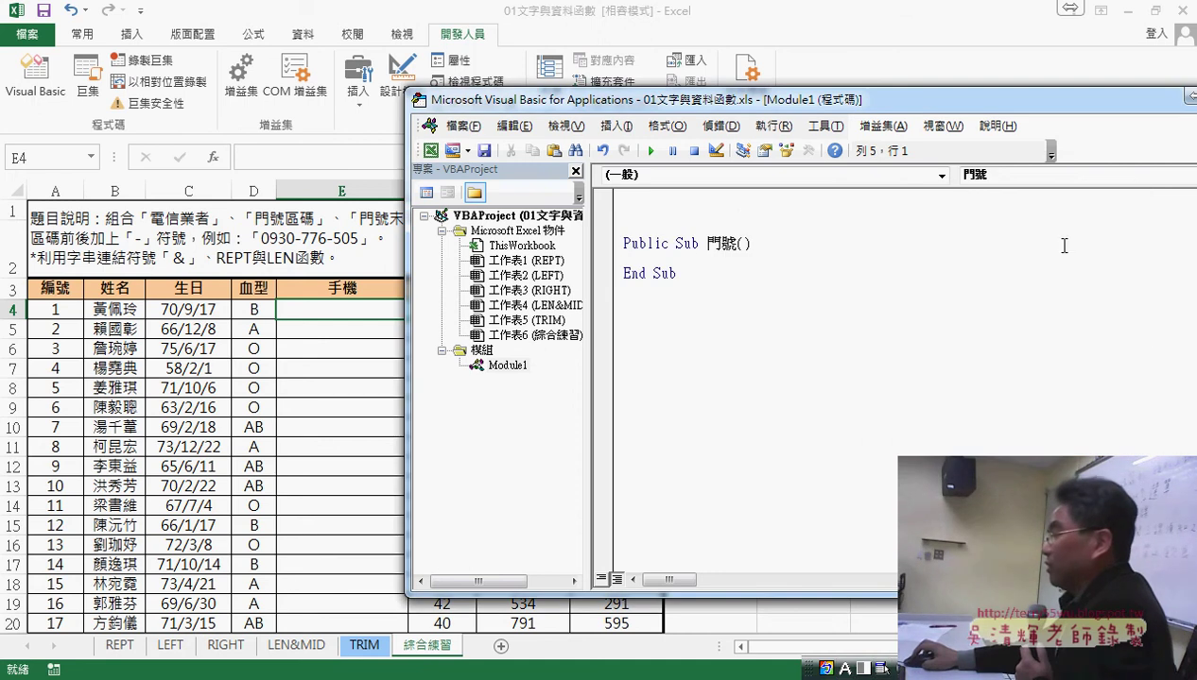
Delete the blank lines above Public Sub 門號() so it begins Module1.
left_click(737, 205)
key("Delete")
key("Delete")
key("Delete")
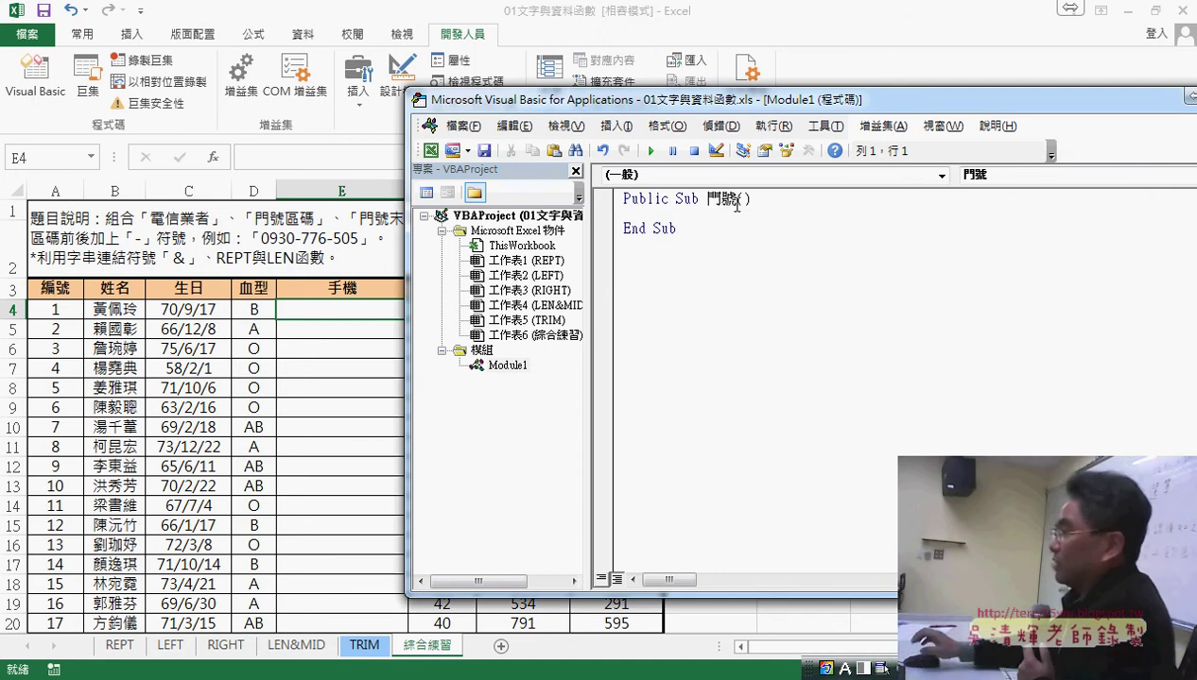
left_click(657, 210)
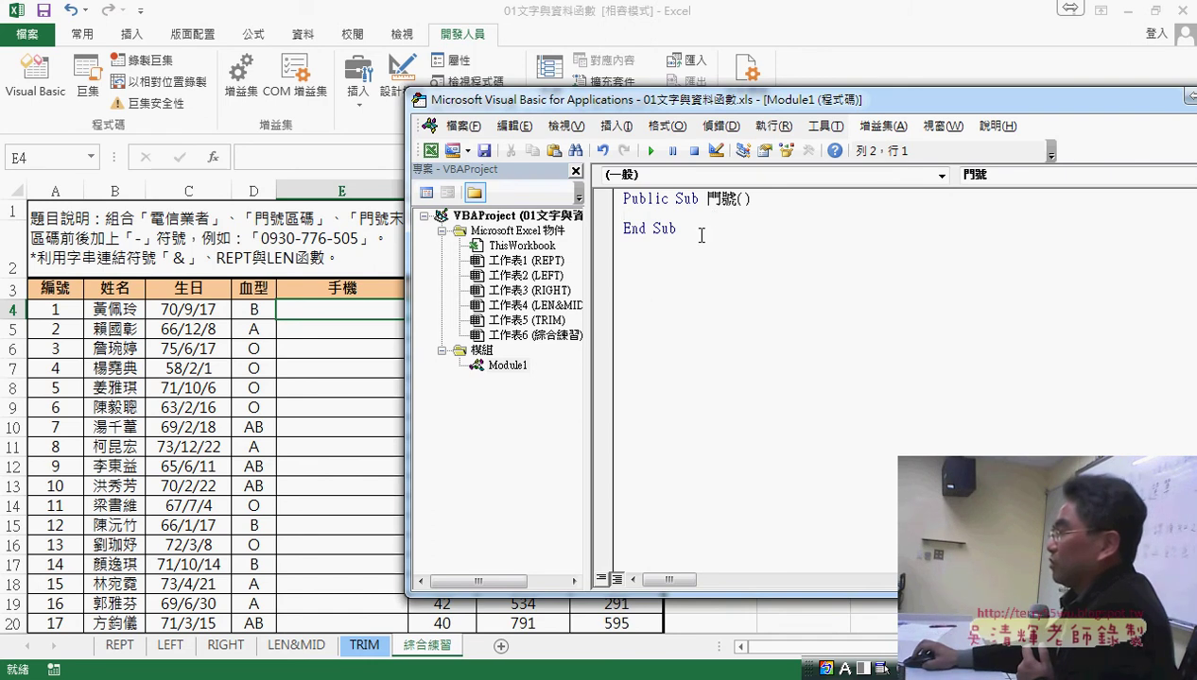
left_click_drag(701, 236, 625, 196)
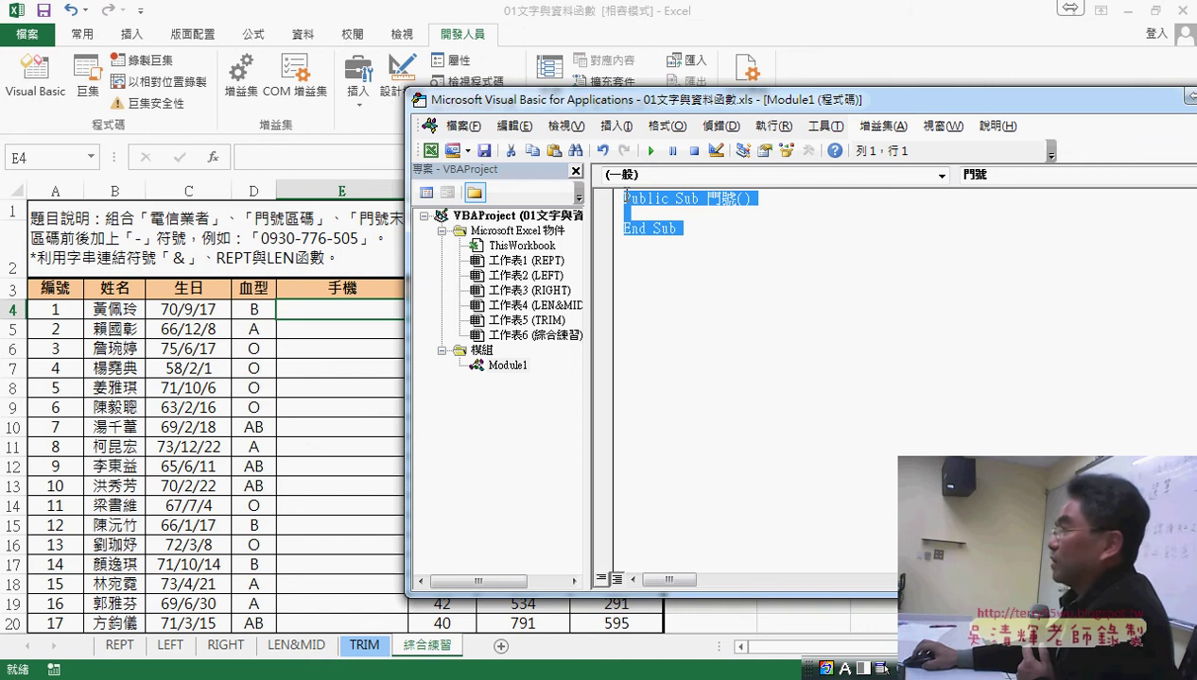
left_click(721, 258)
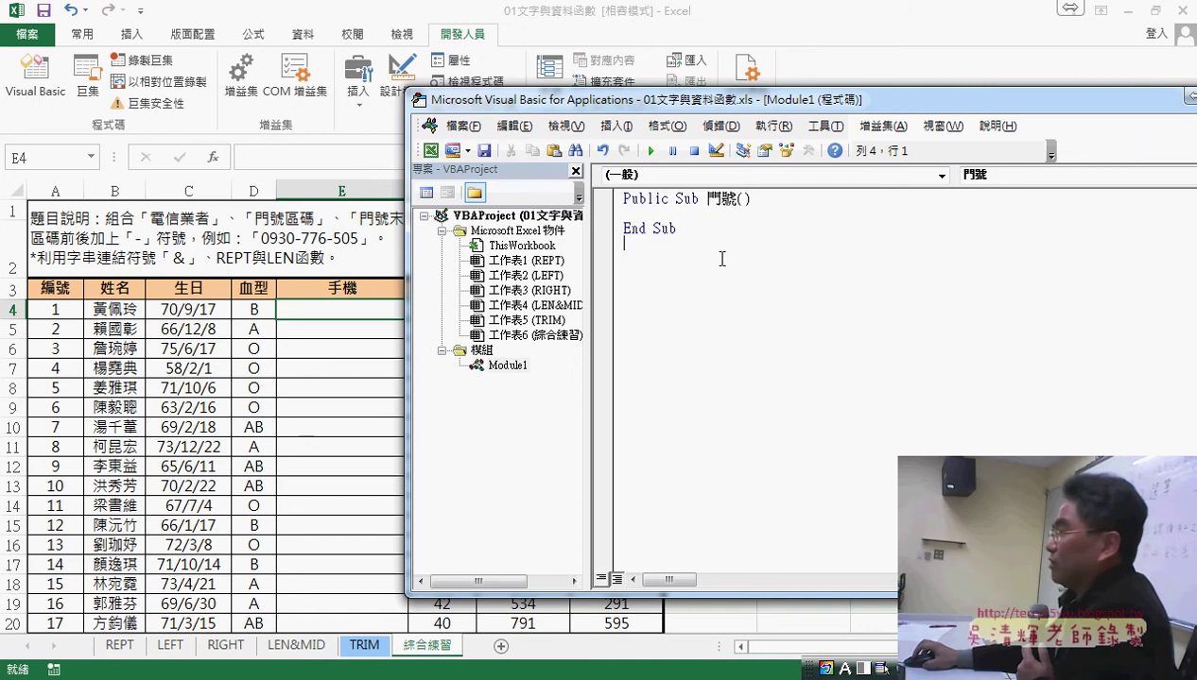
In Tools > Options, Editor Format tab, leave the code font size at 12.
left_click(824, 126)
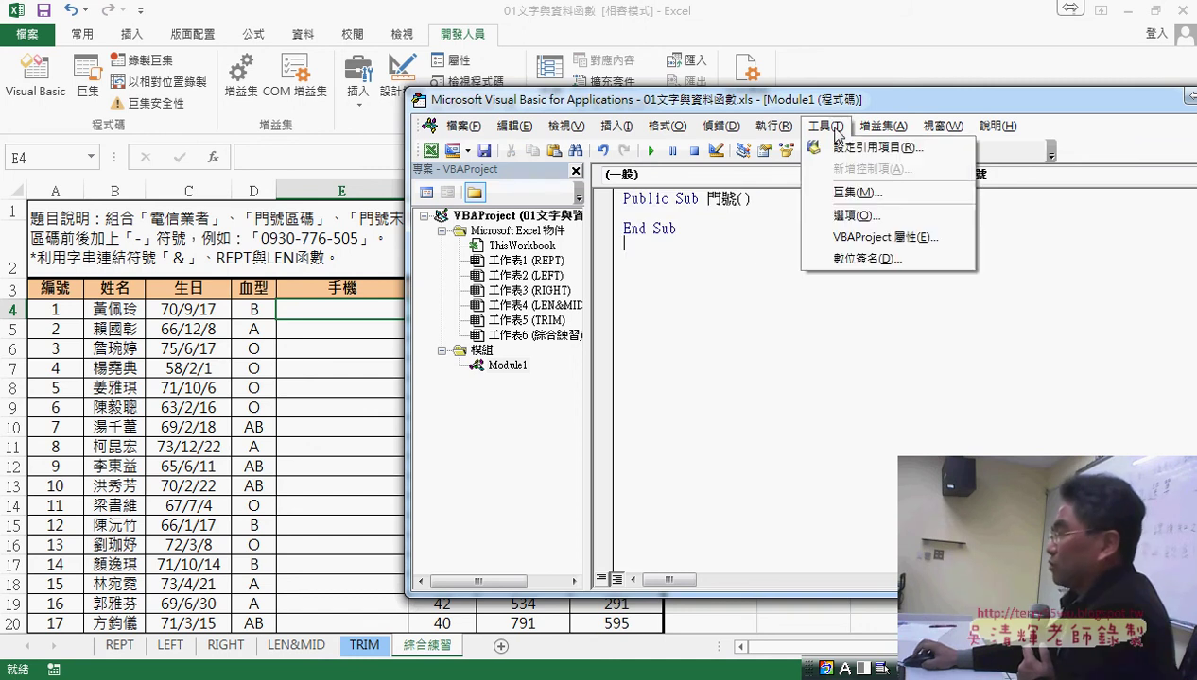
left_click(853, 217)
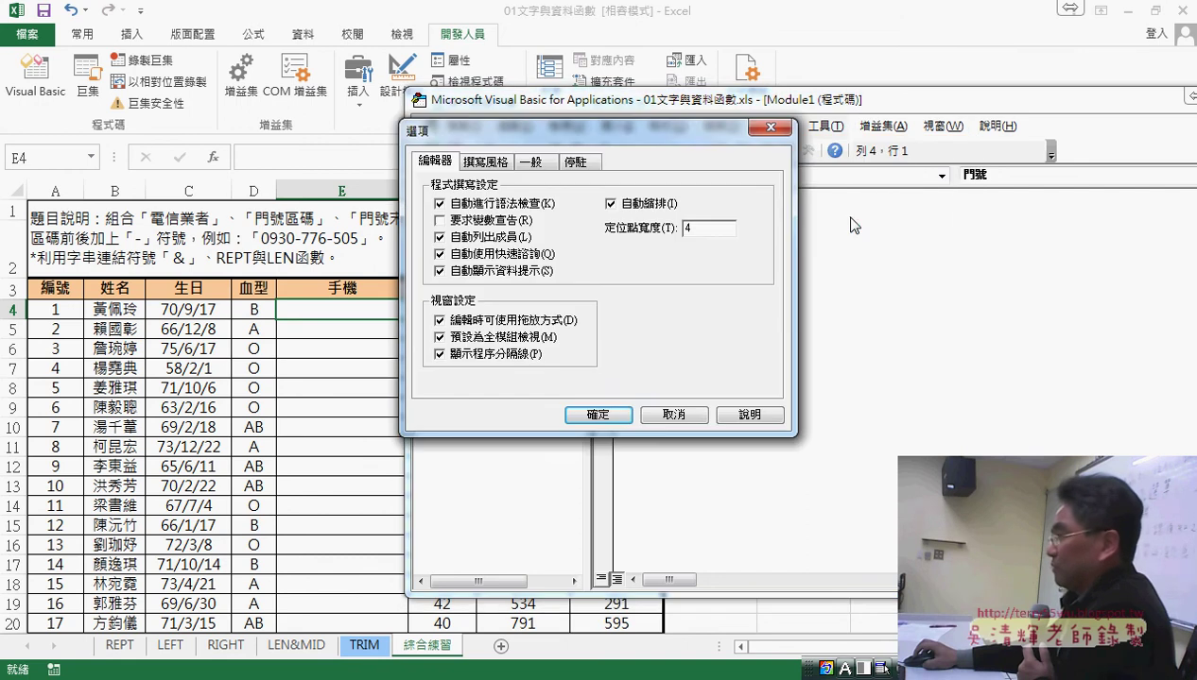
left_click_drag(622, 149, 889, 238)
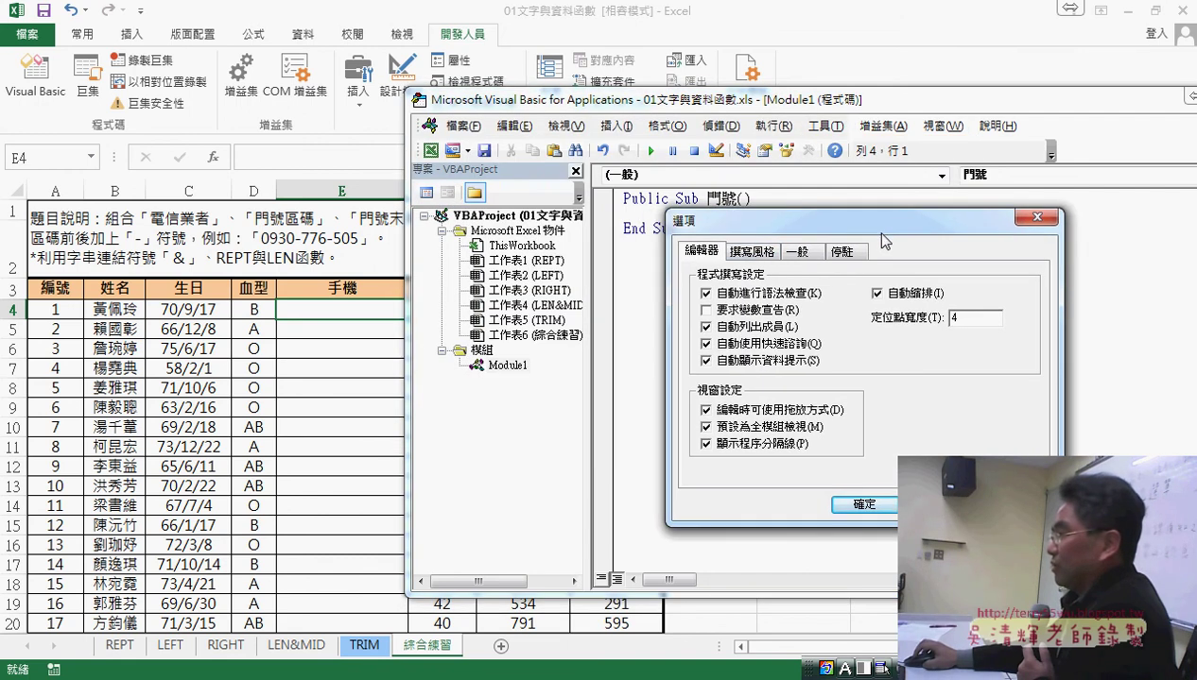
left_click(760, 253)
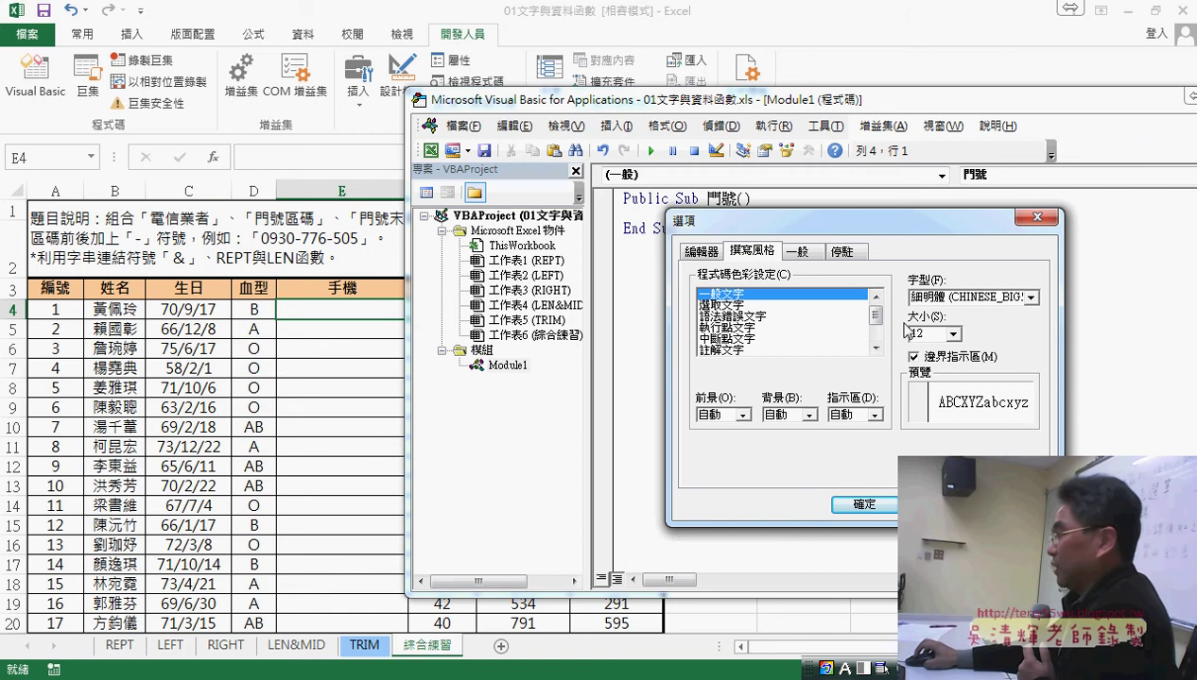
left_click(952, 334)
left_click(955, 352)
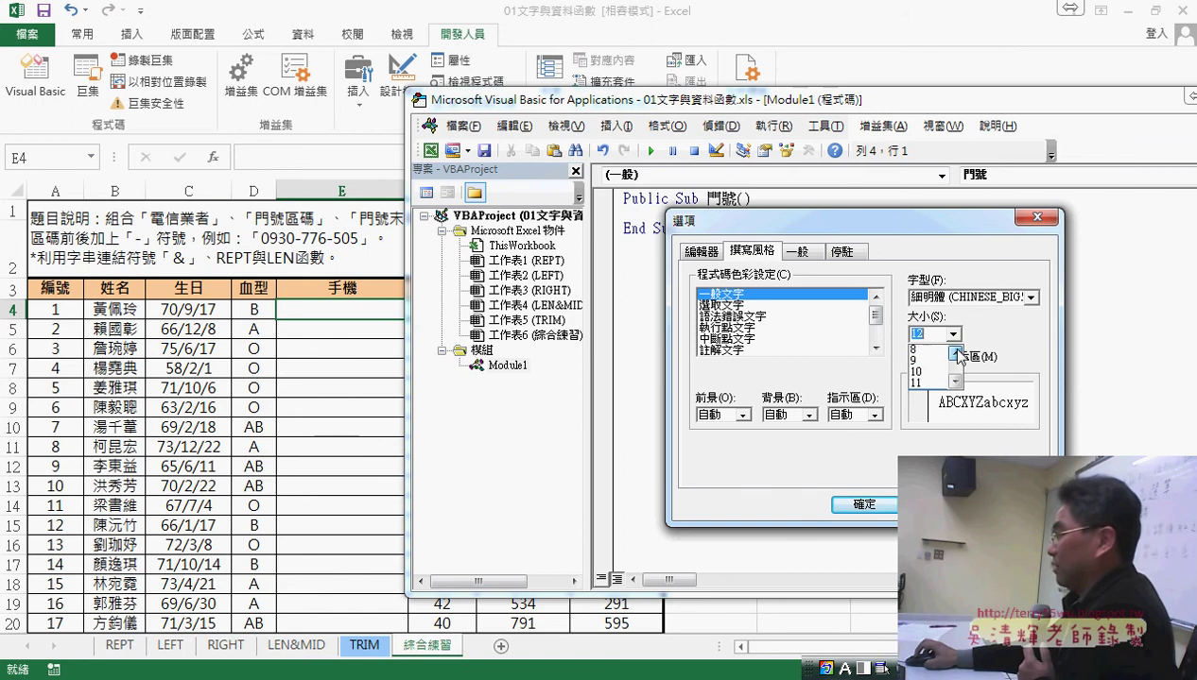
left_click(956, 381)
left_click(956, 381)
left_click(956, 381)
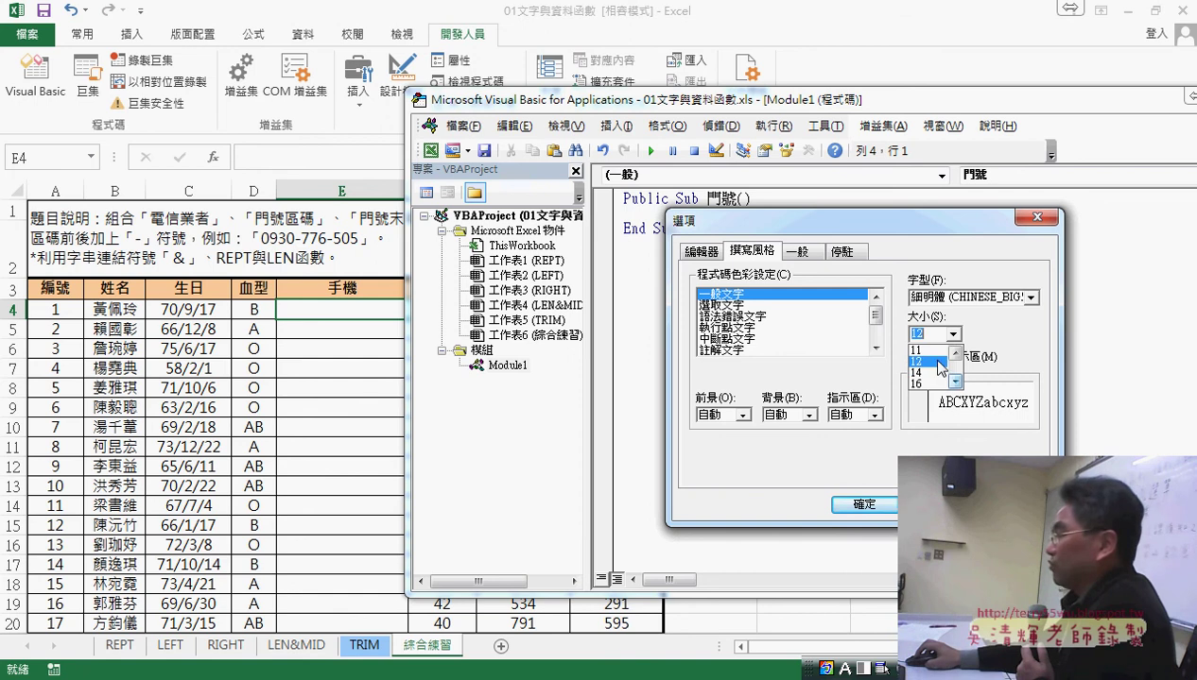
left_click(931, 361)
Close Options and add the indented line cells(4,"E")="09" inside Sub 門號.
left_click(876, 510)
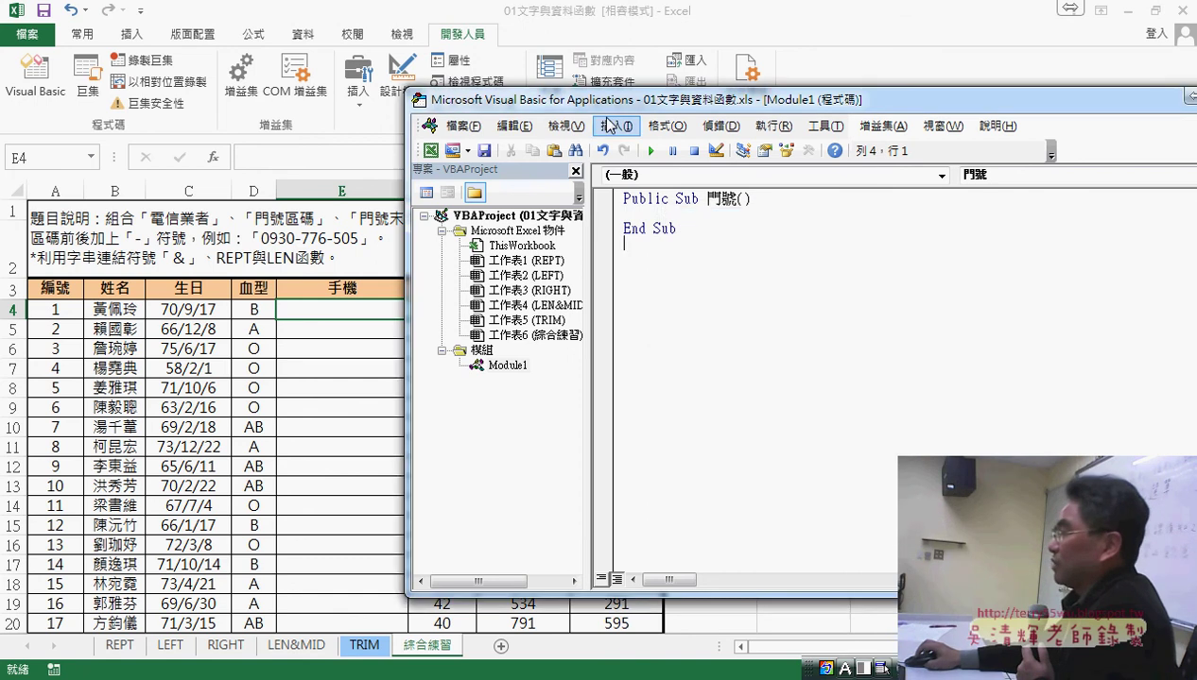
left_click_drag(685, 104, 770, 106)
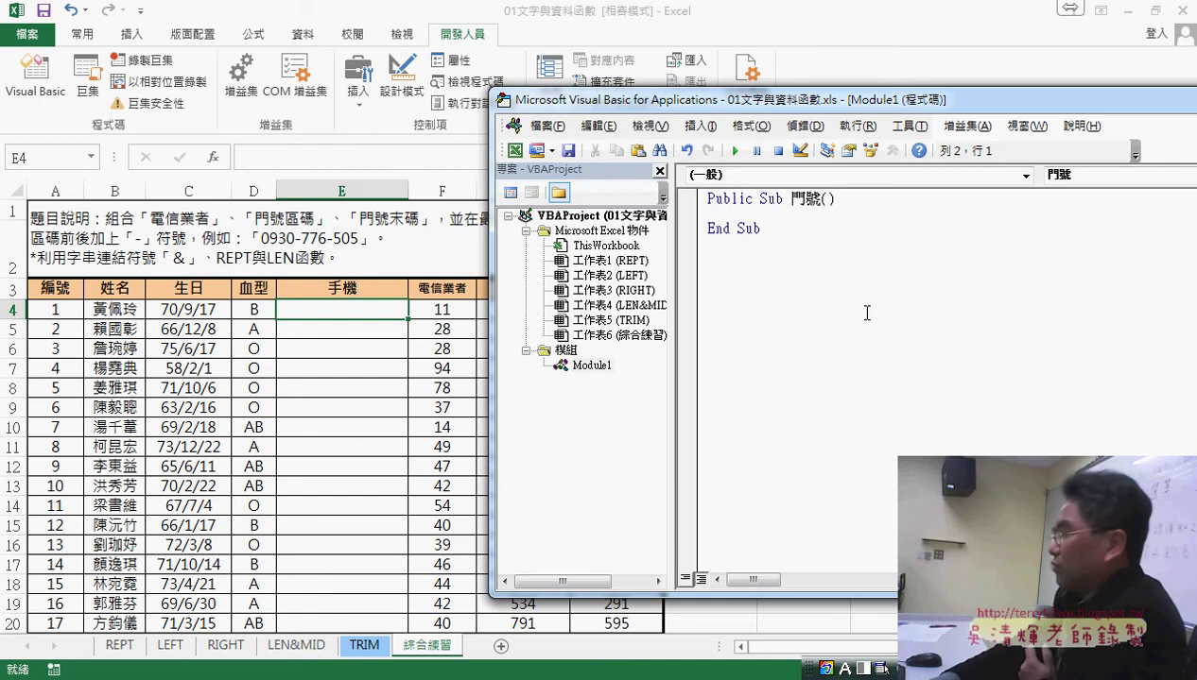
key("Tab")
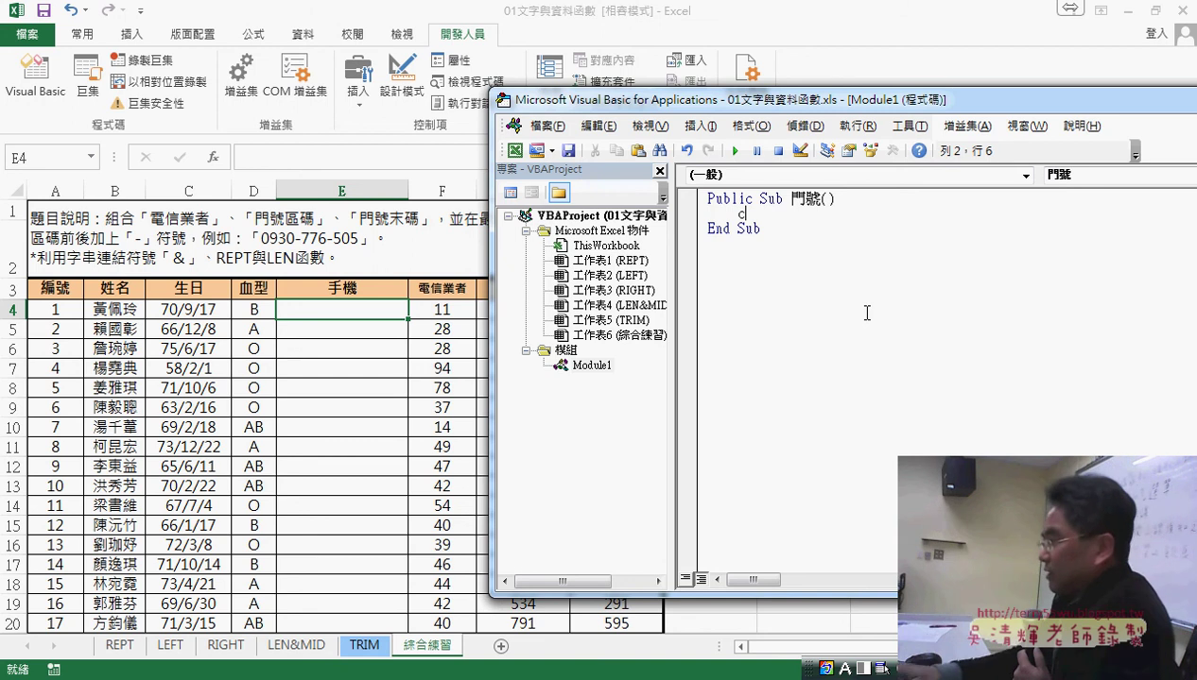
type("ells")
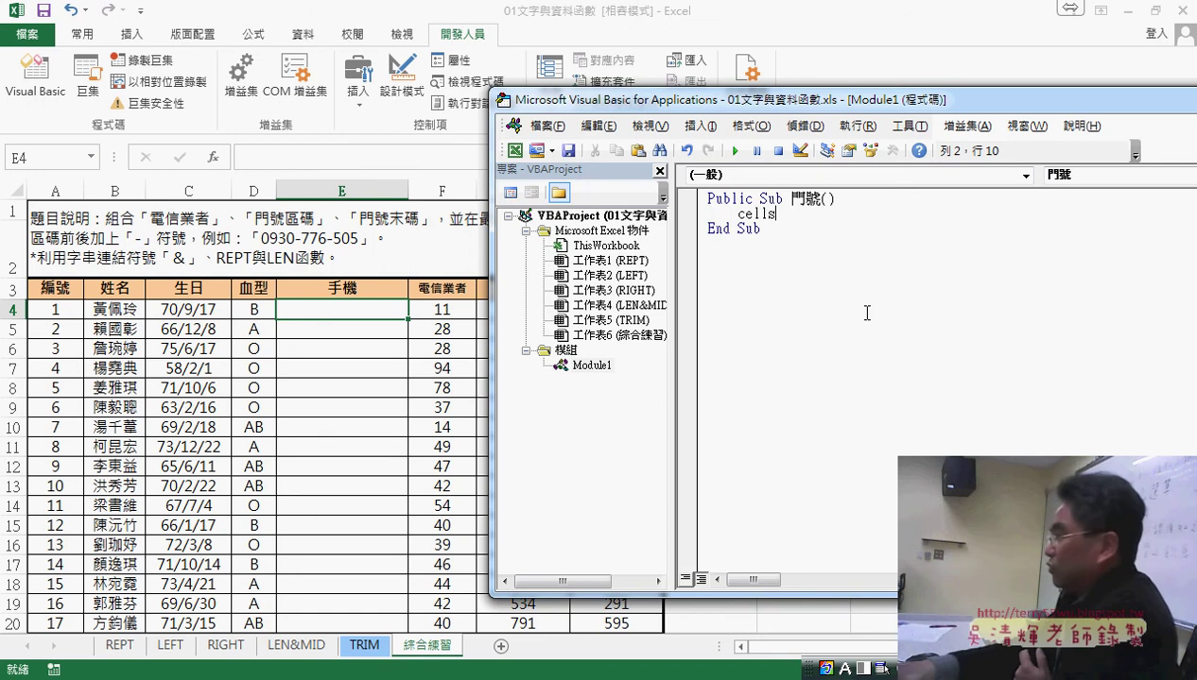
type("(")
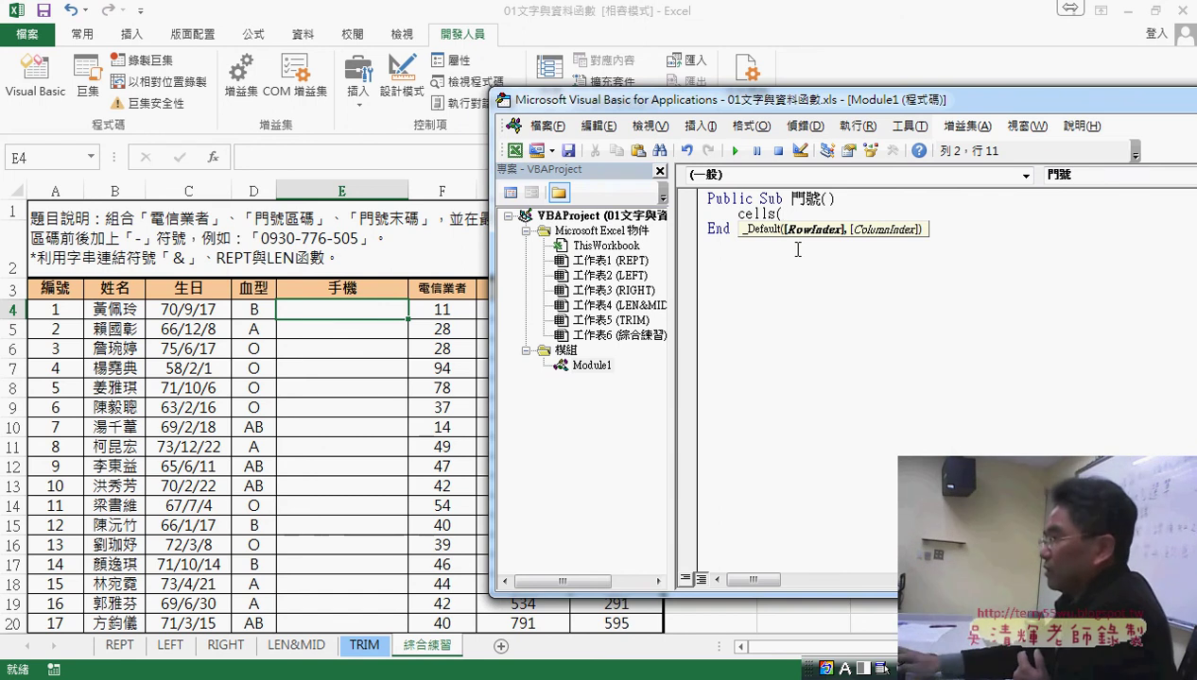
type("4")
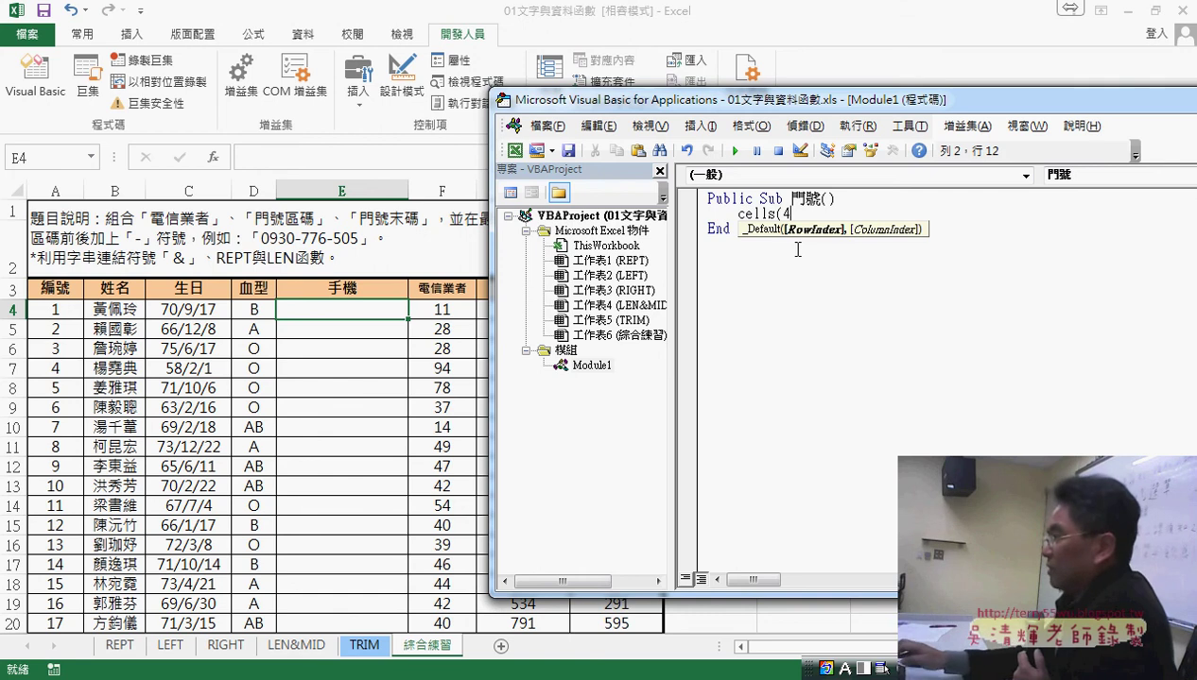
type(",")
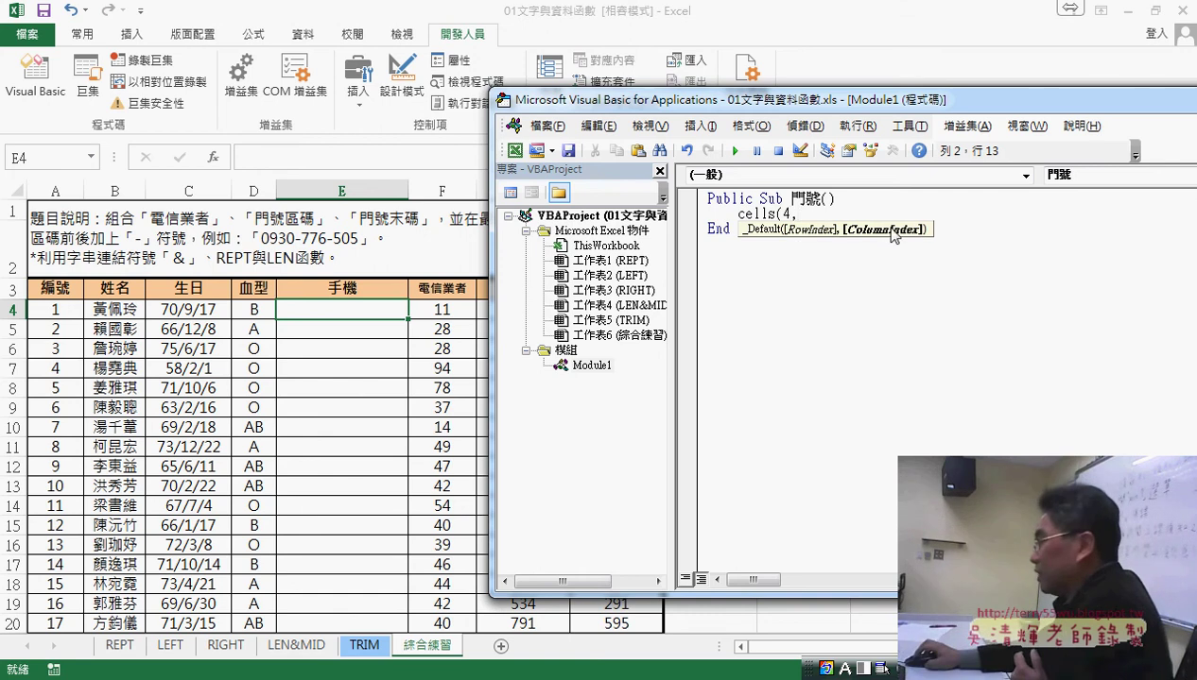
type("5")
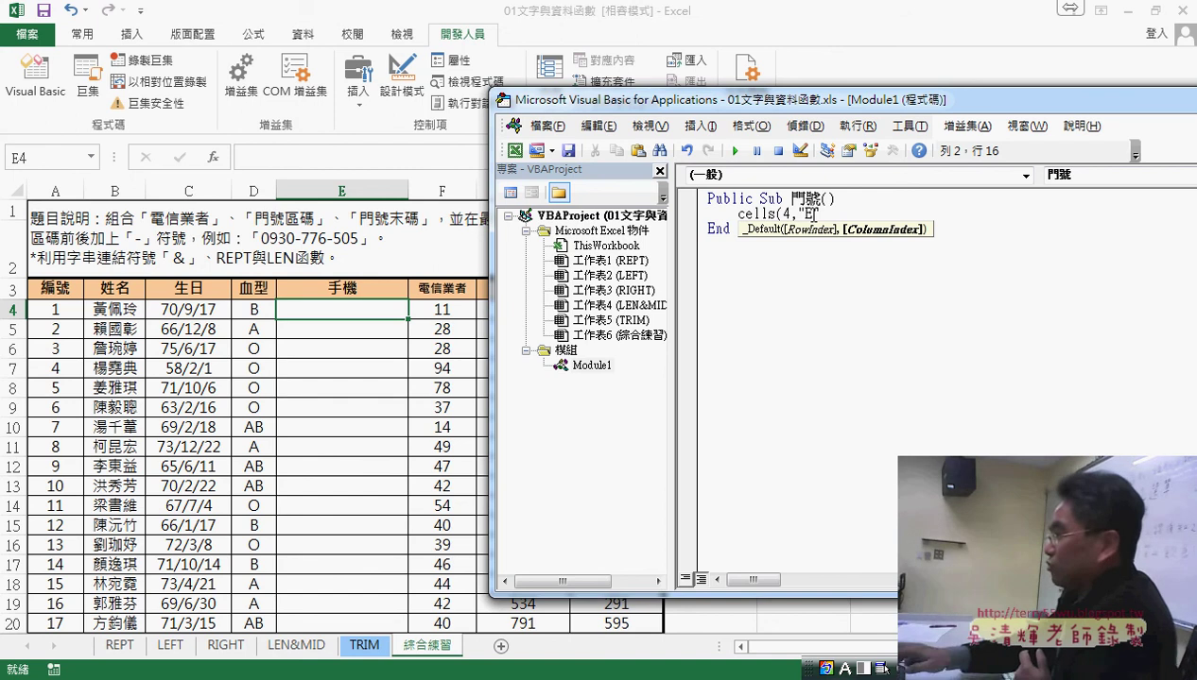
type(")")
left_click_drag(821, 214, 799, 215)
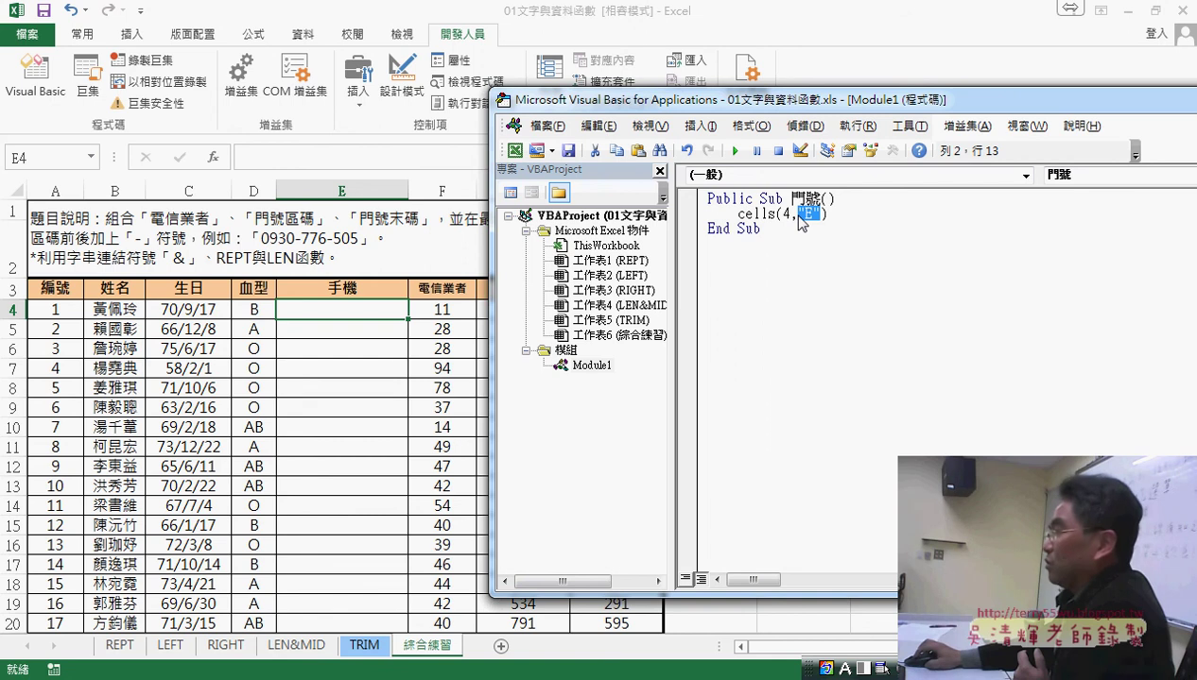
left_click_drag(836, 214, 738, 216)
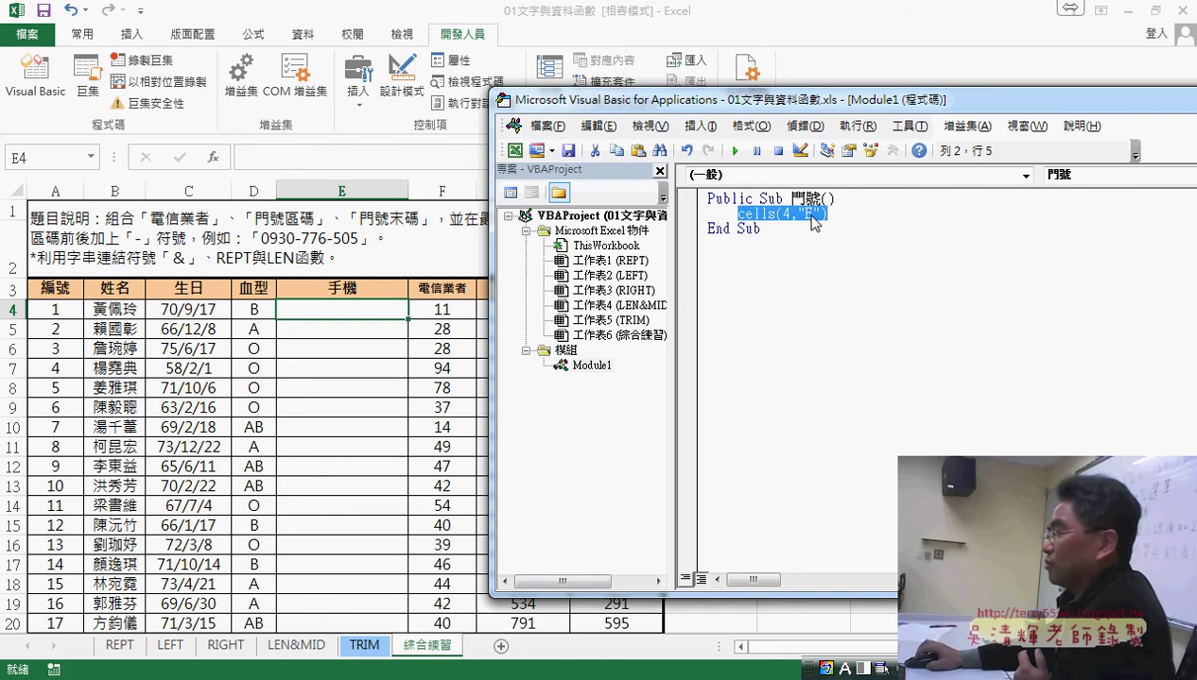
left_click(859, 212)
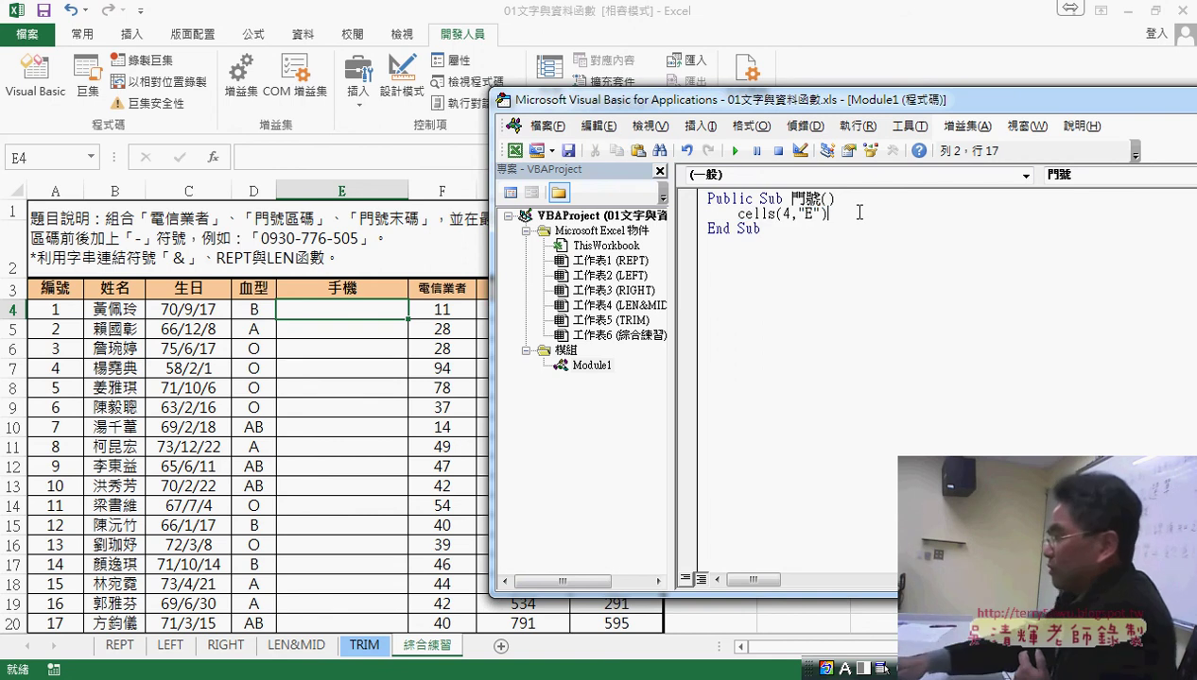
type("=")
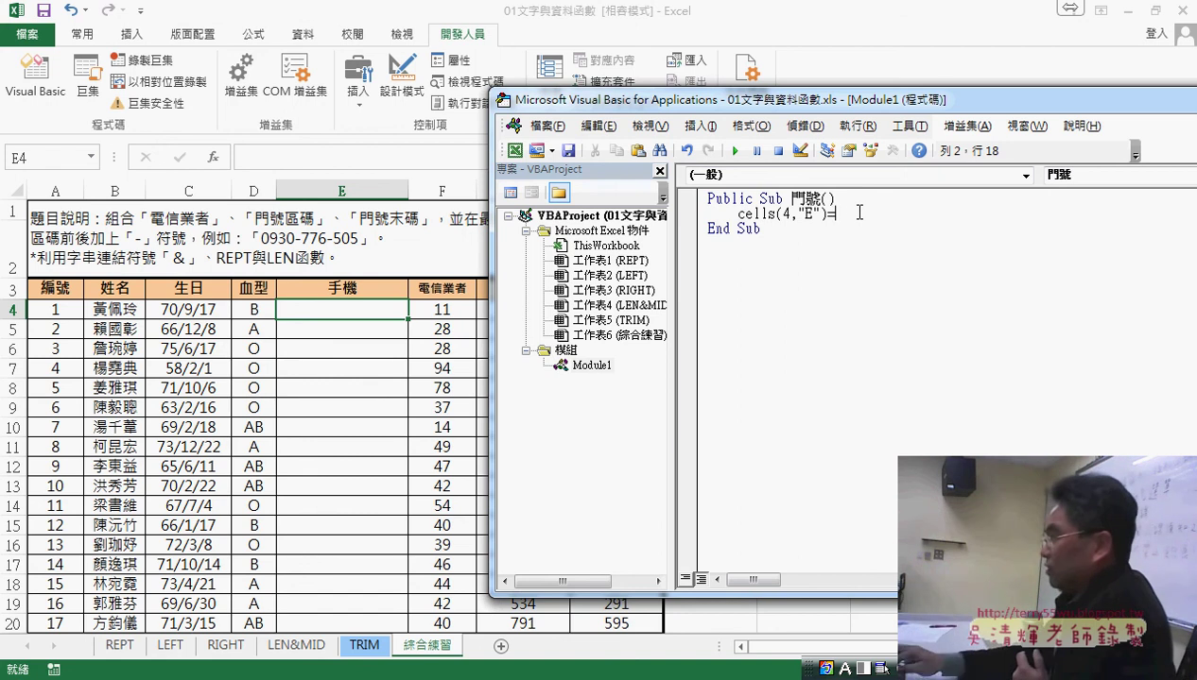
type("\"09")
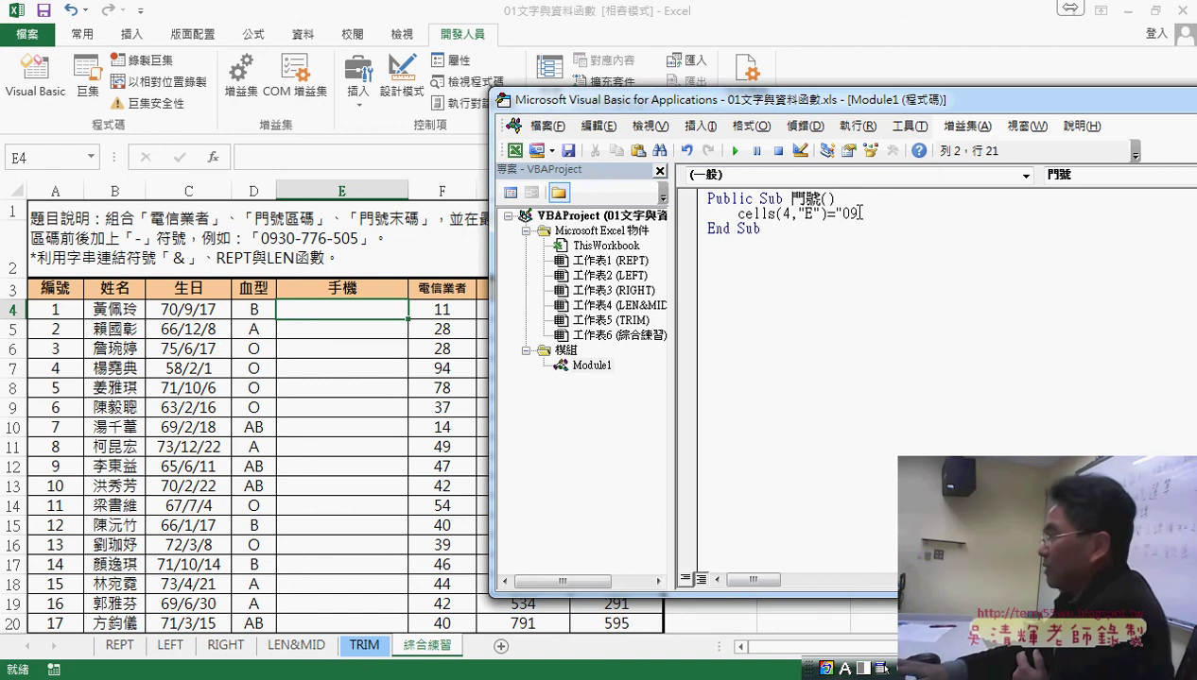
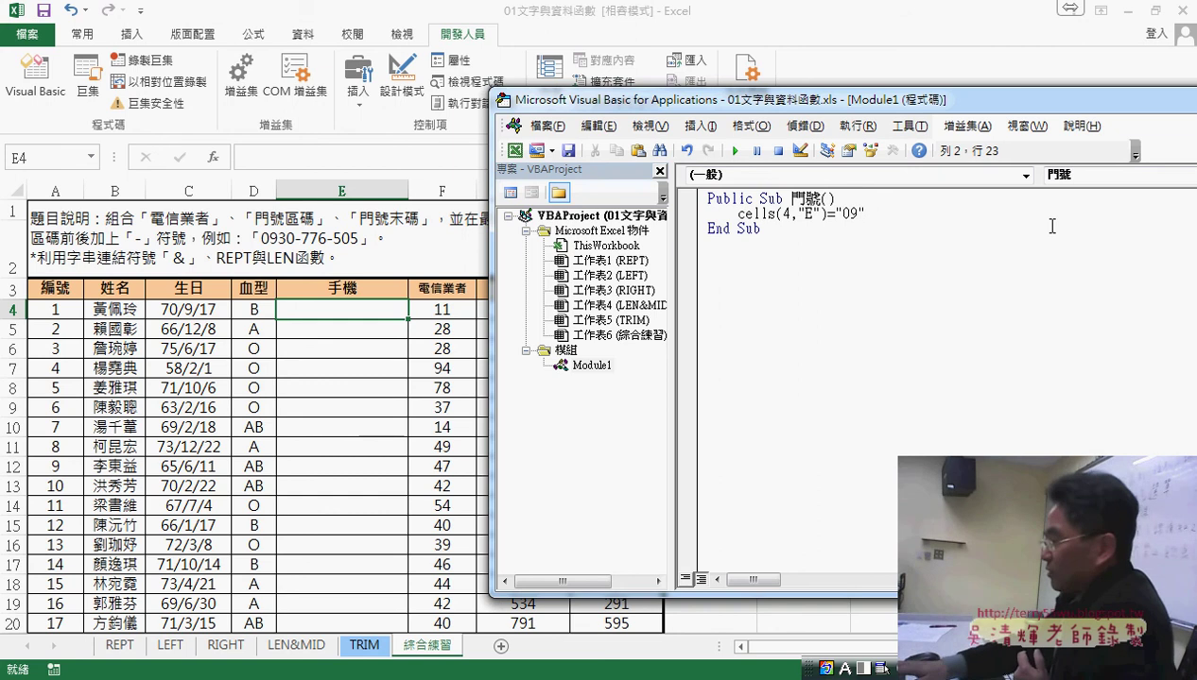
Change the 門號 line to join "09" & Cells(4, "F").
key("BackSpace")
type("&")
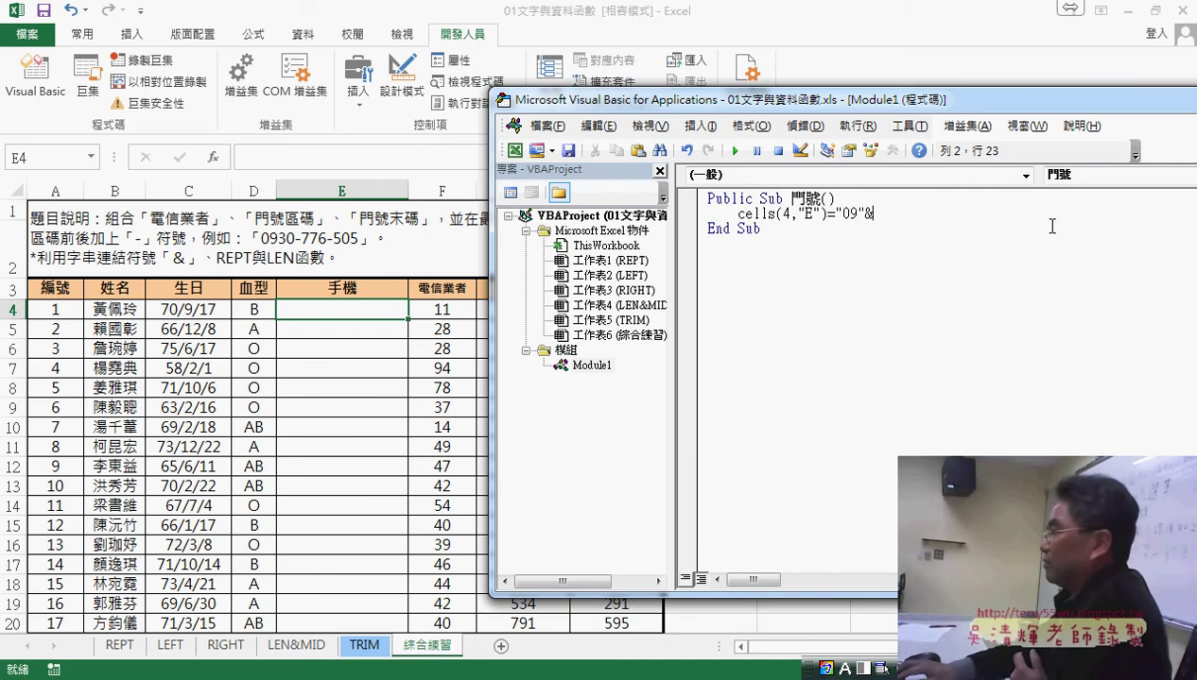
key("Left")
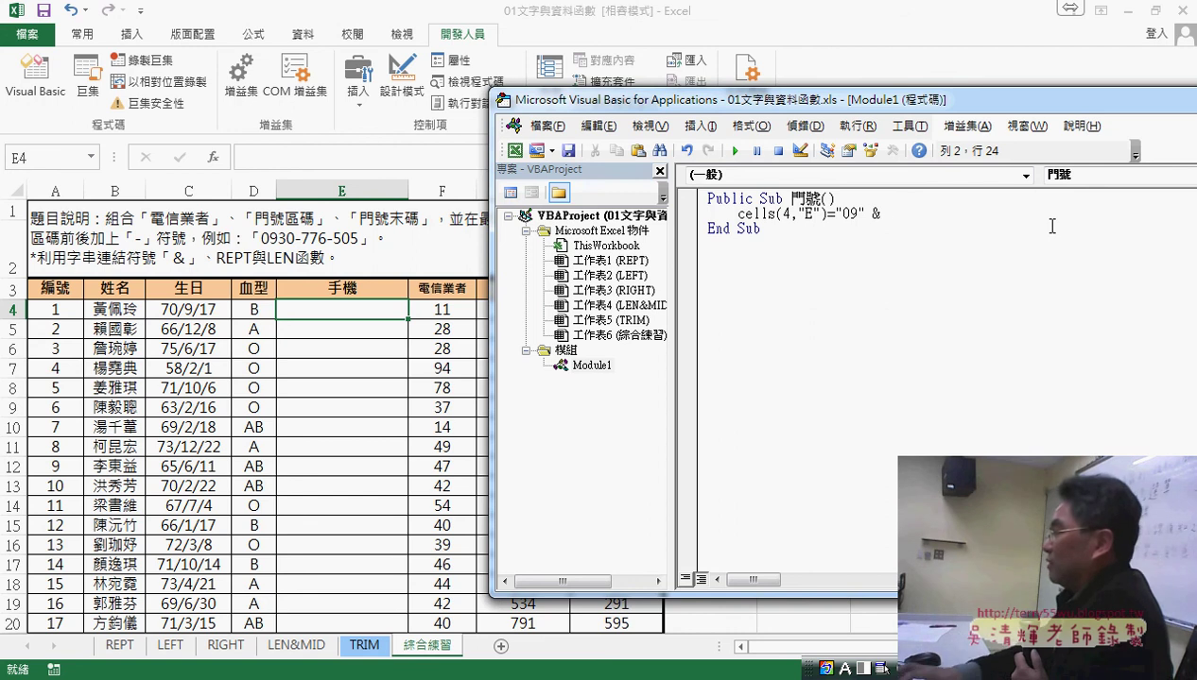
key("End")
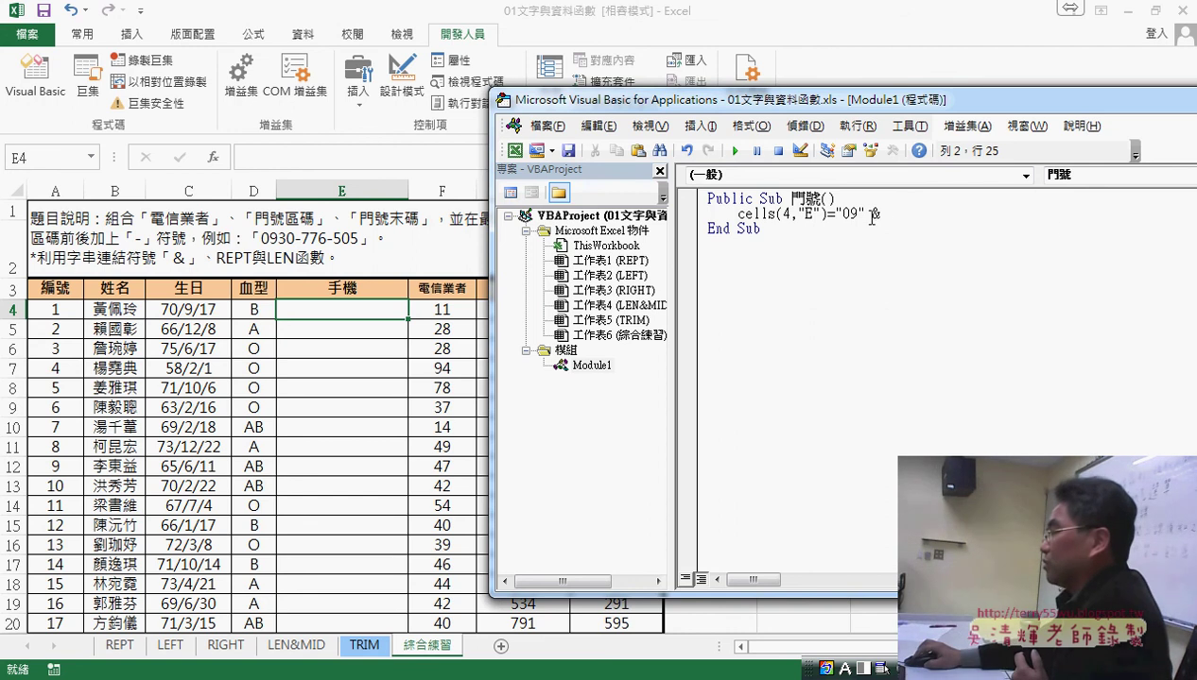
left_click_drag(876, 213, 883, 216)
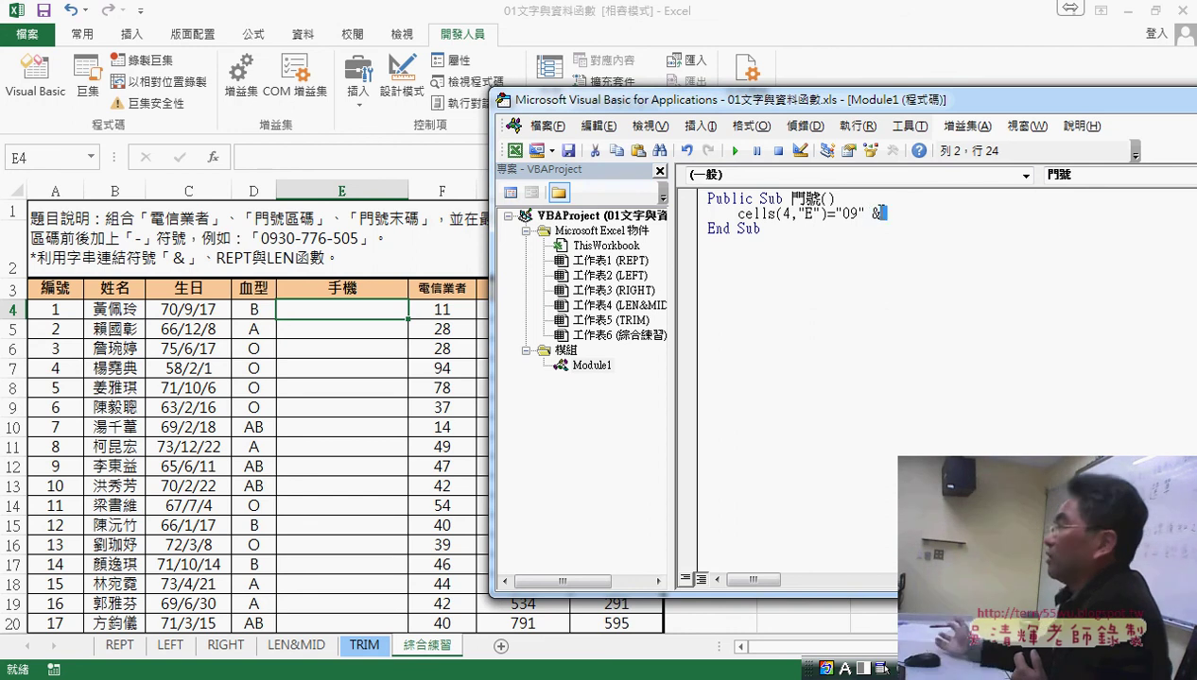
left_click(923, 208)
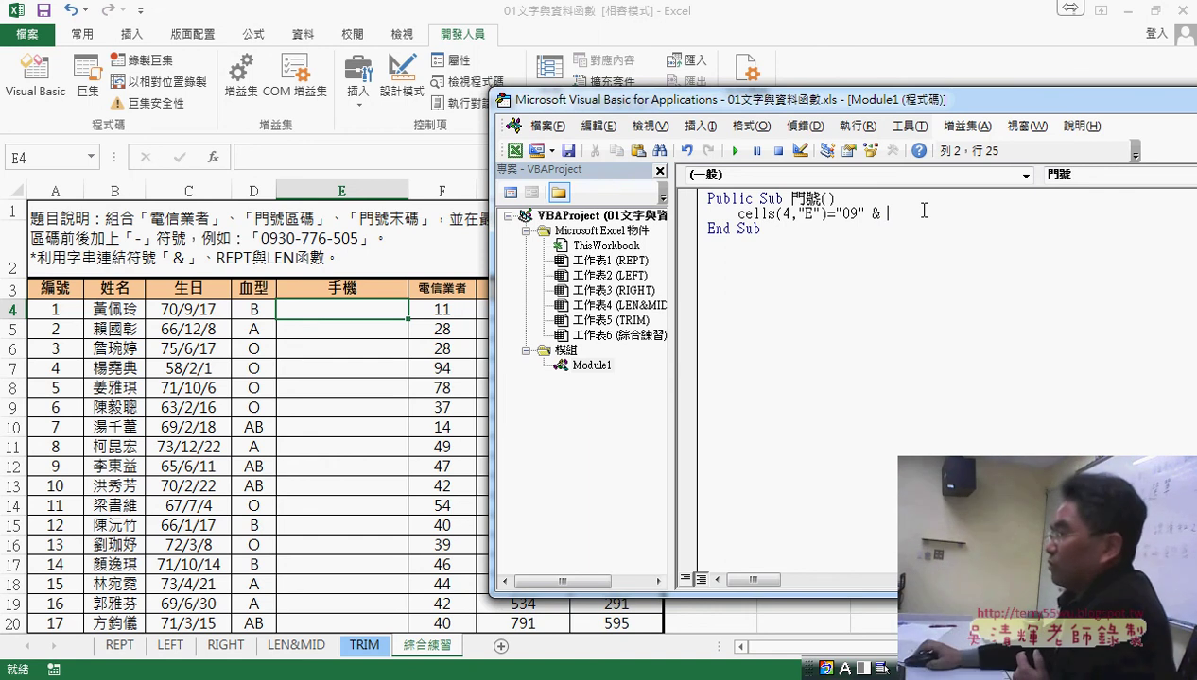
left_click_drag(700, 99, 742, 100)
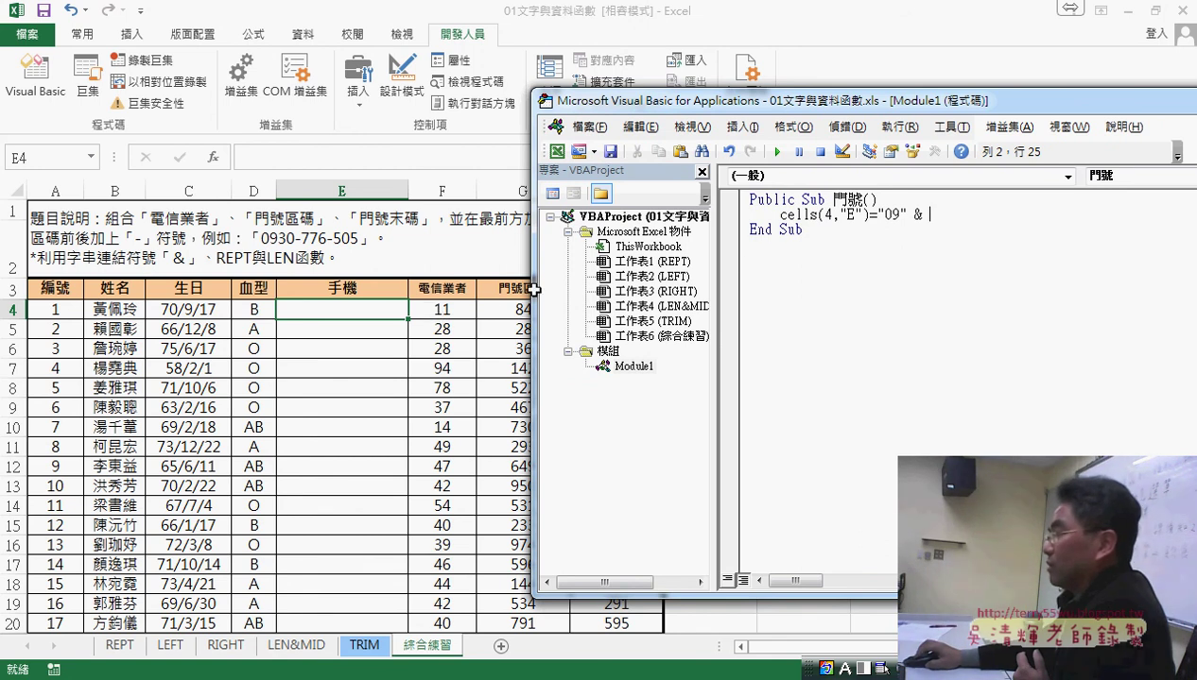
left_click_drag(777, 215, 867, 215)
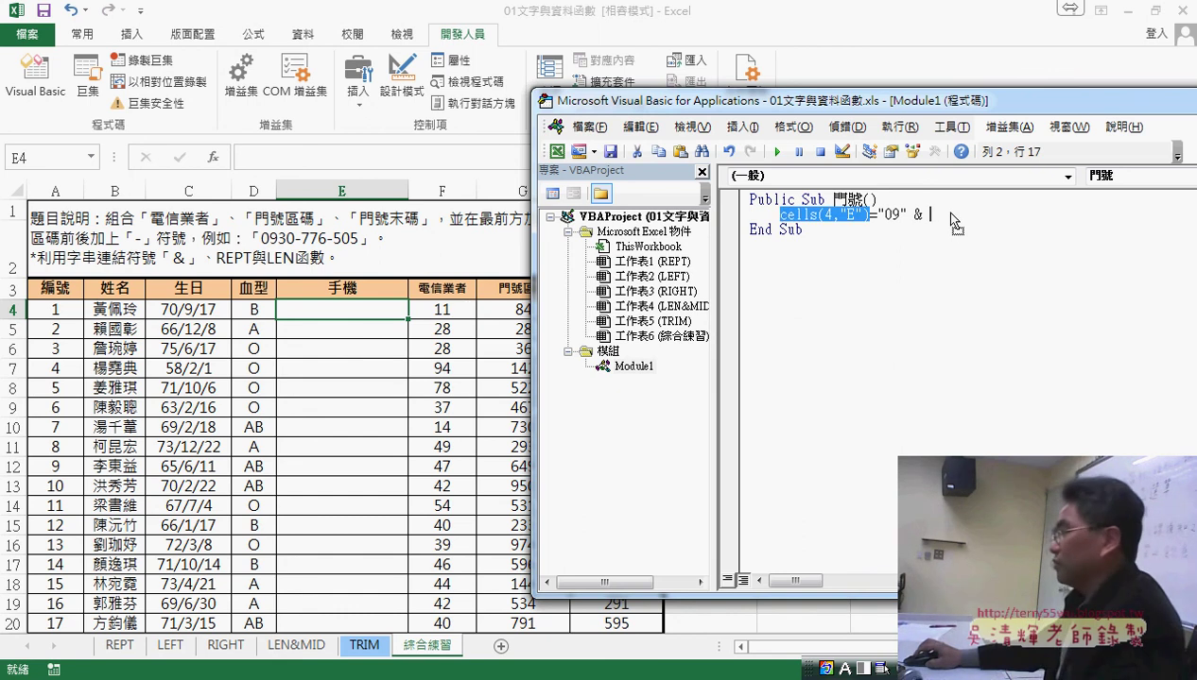
left_click_drag(952, 223, 961, 217)
type("cells(4,\"F\")")
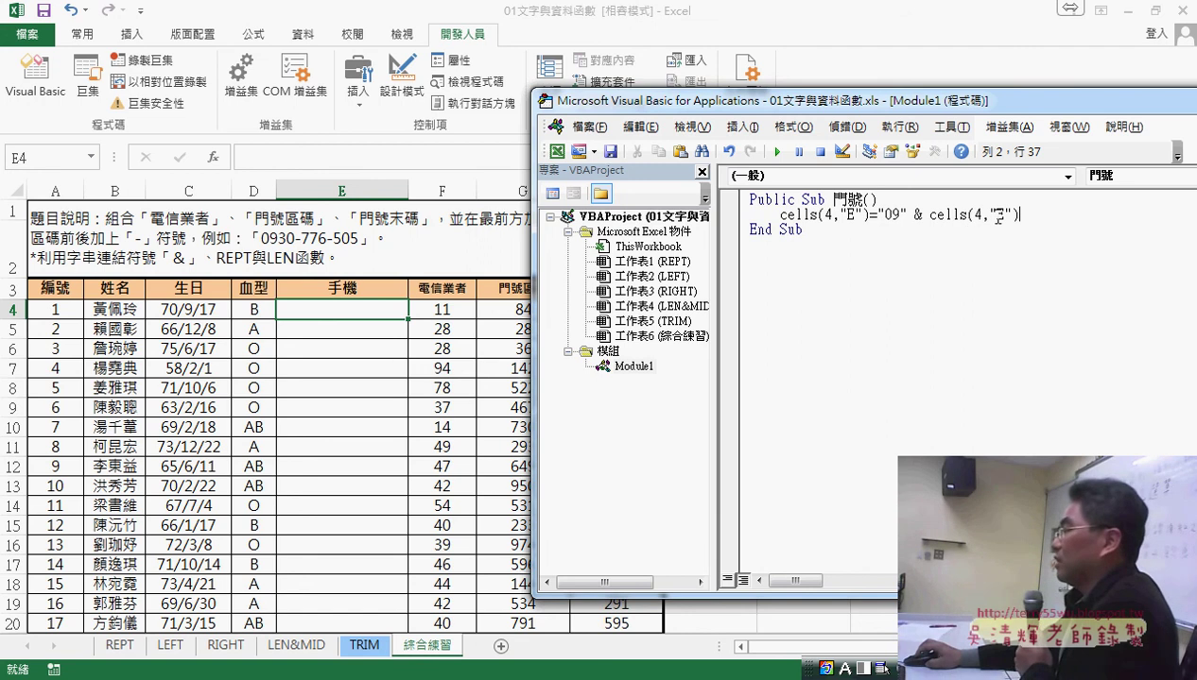
double_click(999, 215)
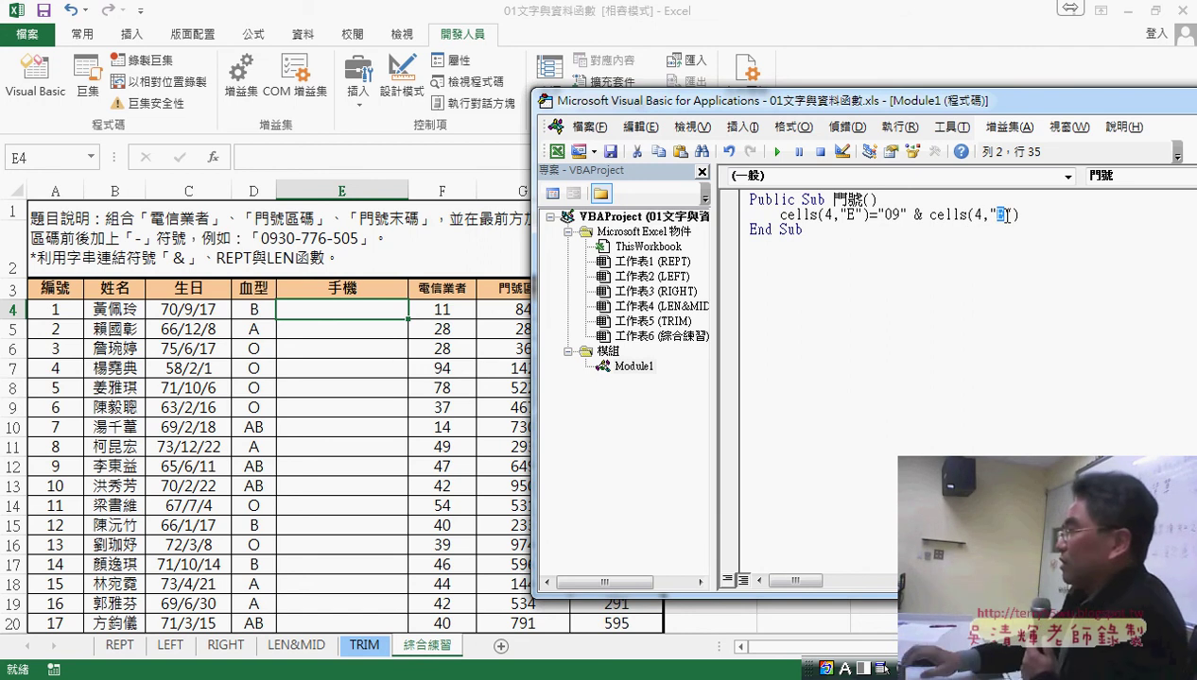
type("F")
left_click(1003, 280)
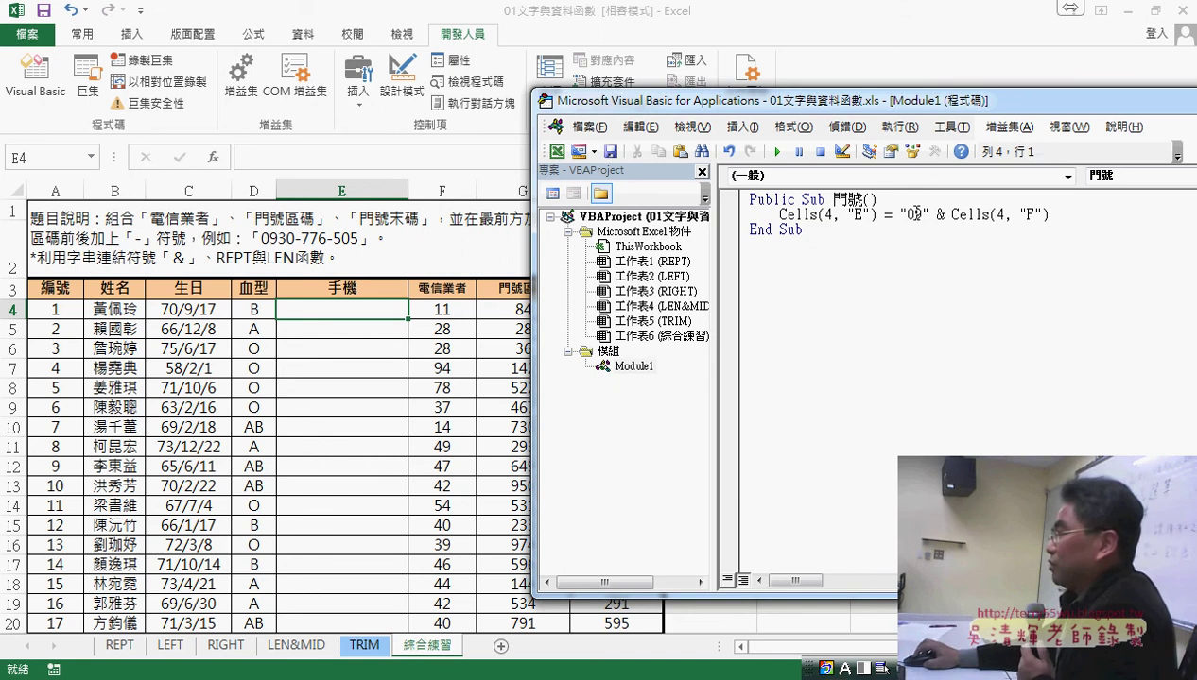
Review the "09" & Cells(4, "F") expression and run 門號 so E4 shows 911.
left_click_drag(905, 212, 922, 213)
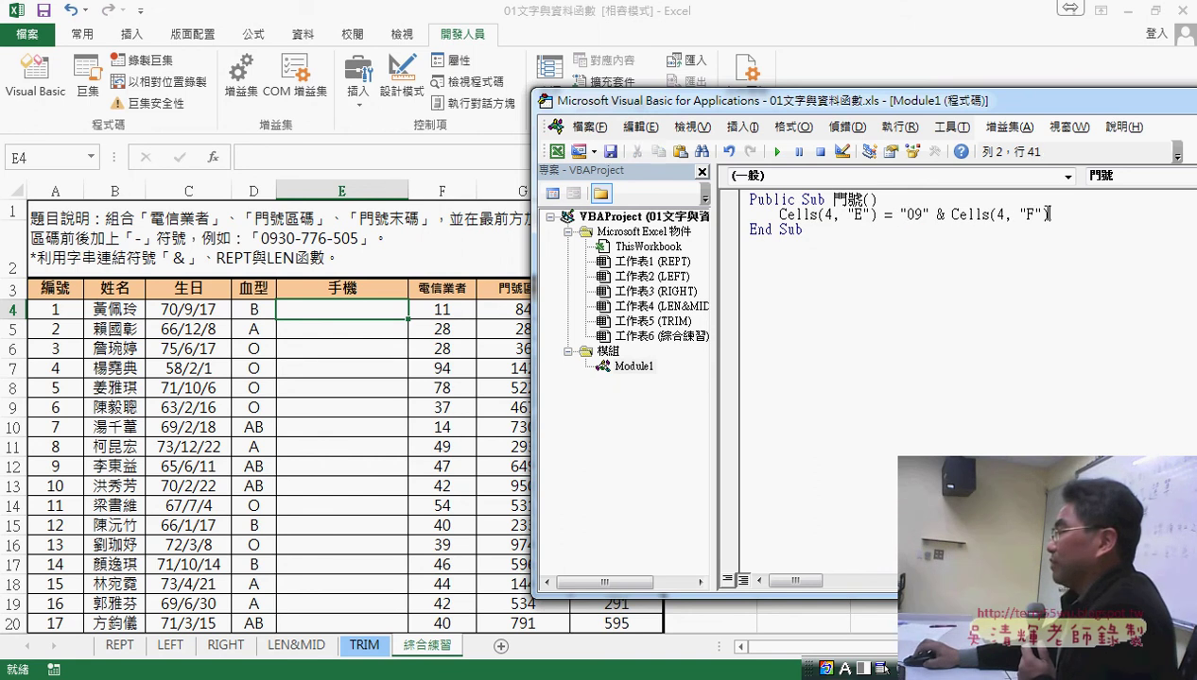
left_click_drag(1047, 215, 952, 215)
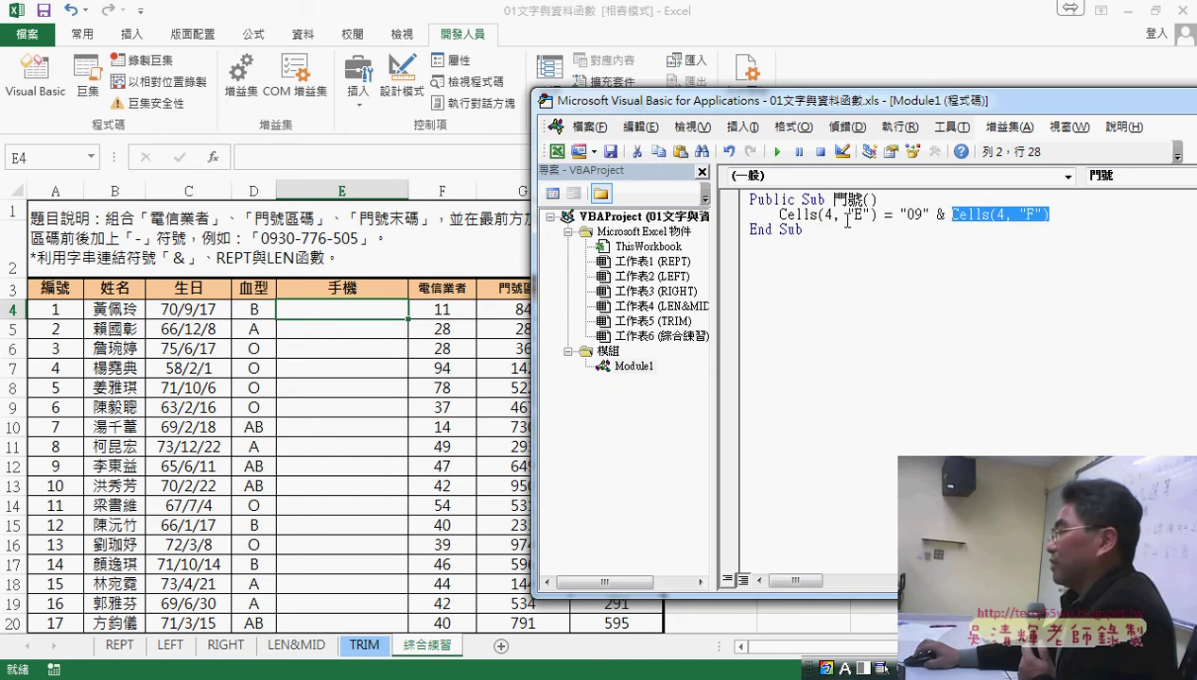
left_click_drag(901, 215, 1063, 213)
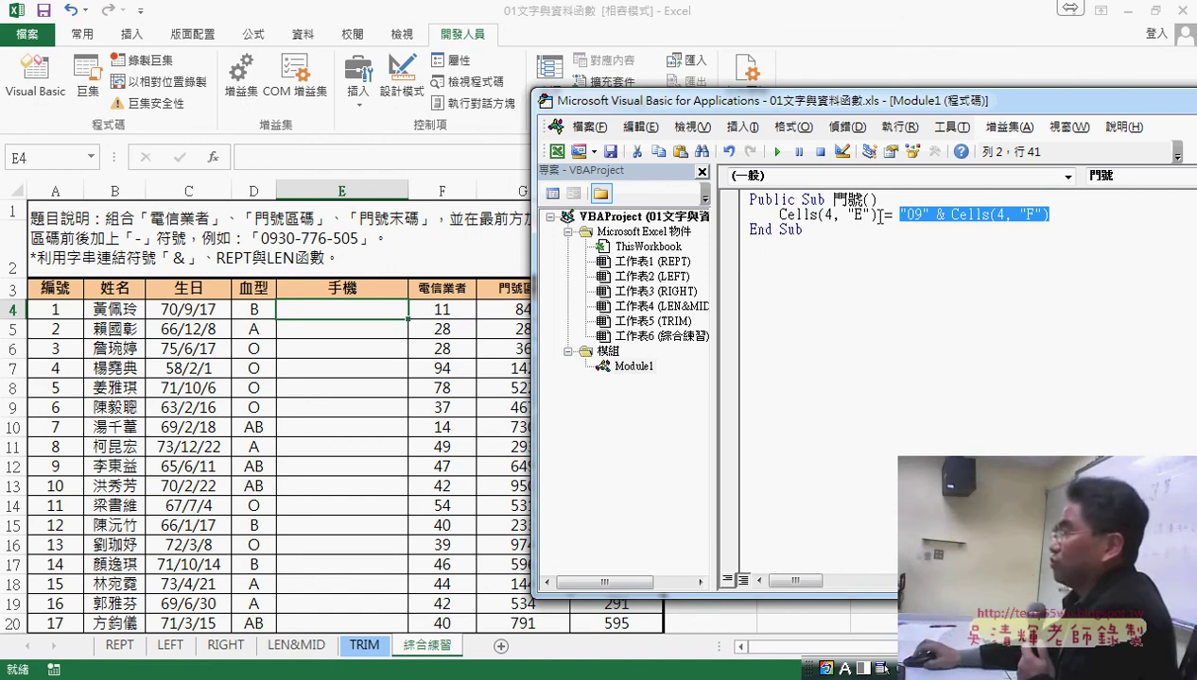
left_click(878, 217)
left_click(778, 152)
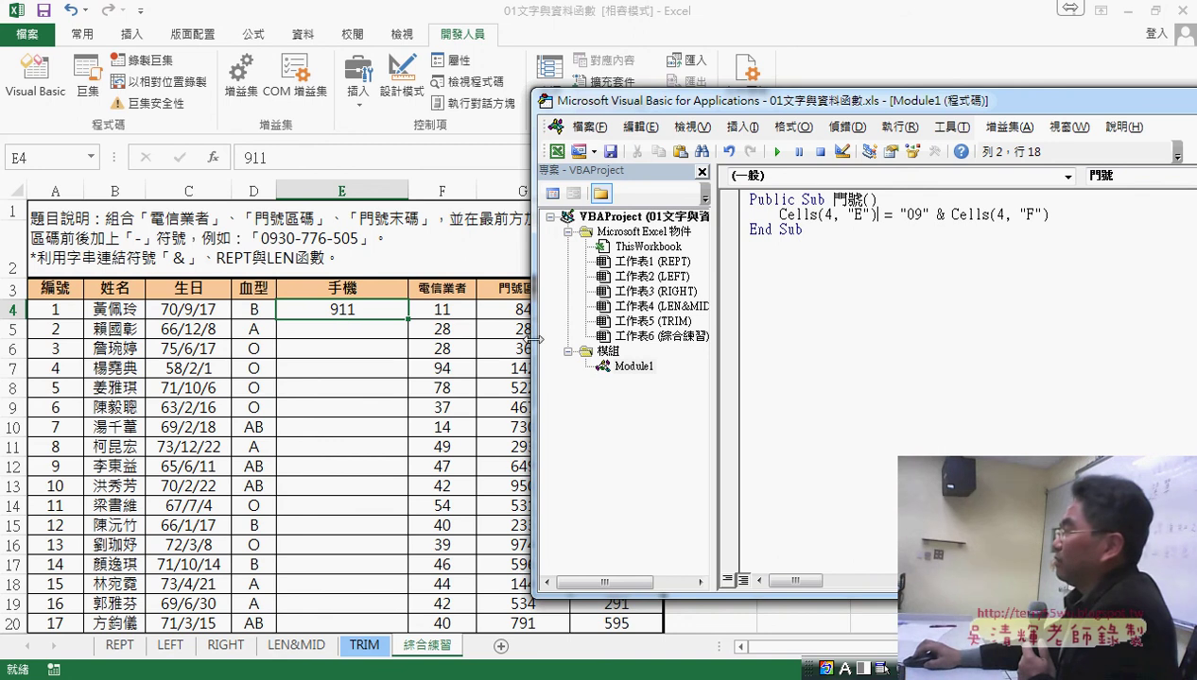
Append & "-" to the 門號 line and run it, giving 0911- in E4.
left_click_drag(915, 216, 906, 215)
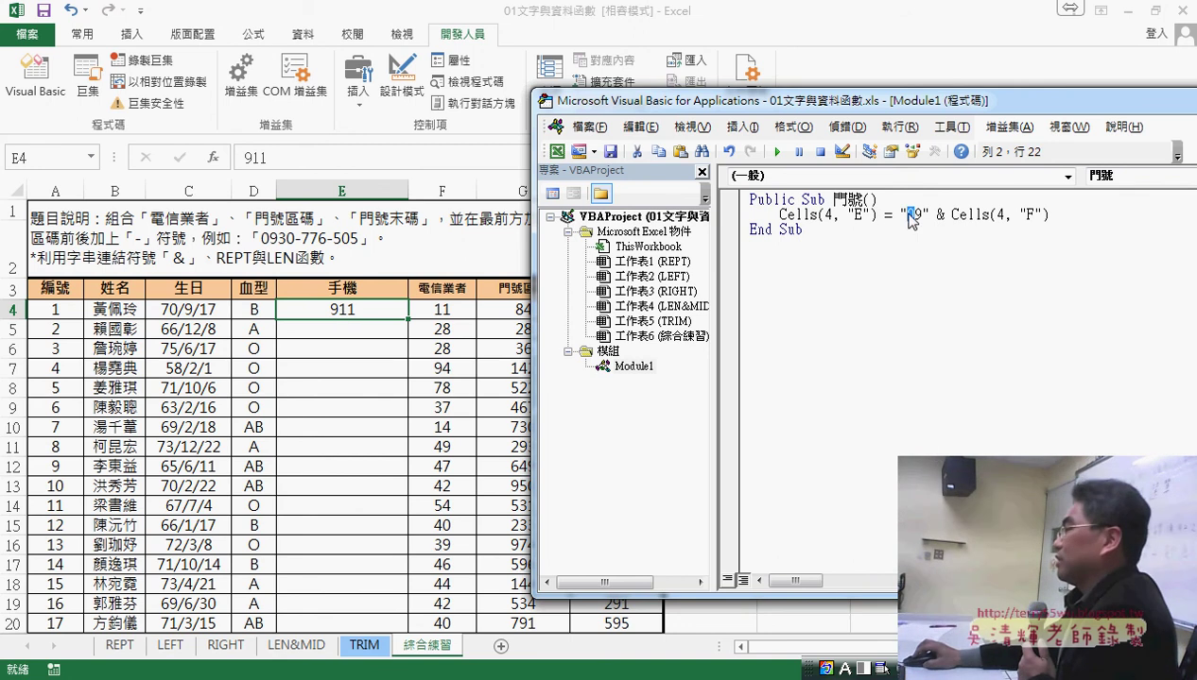
left_click_drag(1049, 216, 896, 216)
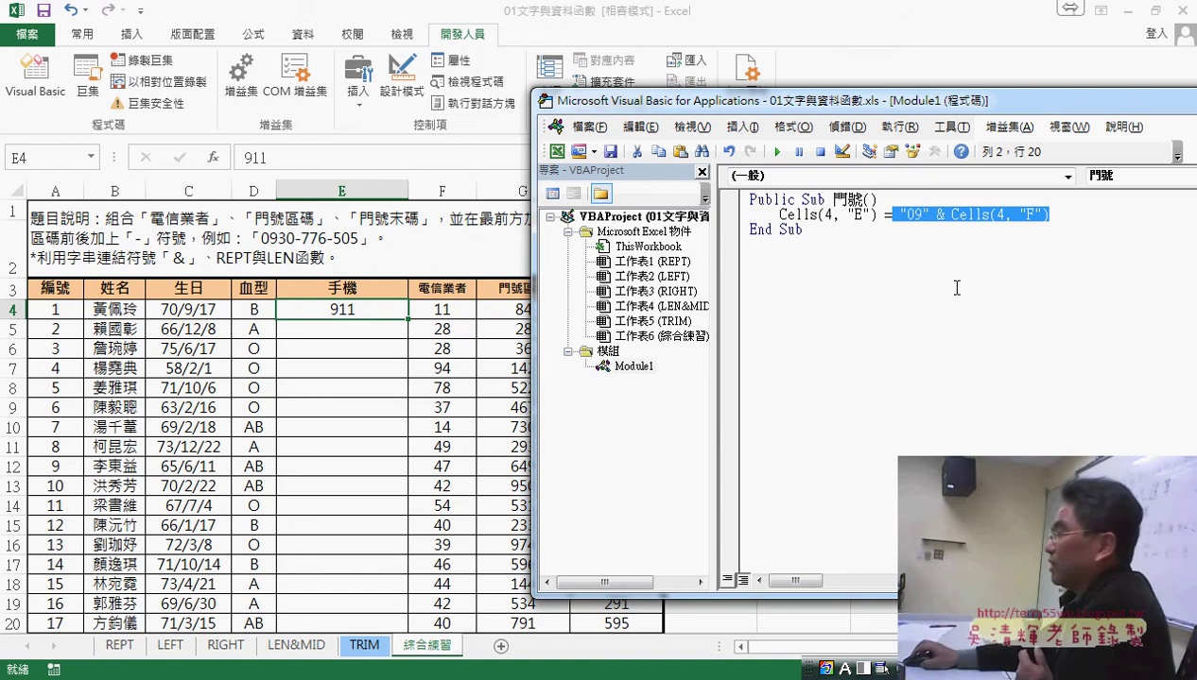
left_click(1098, 222)
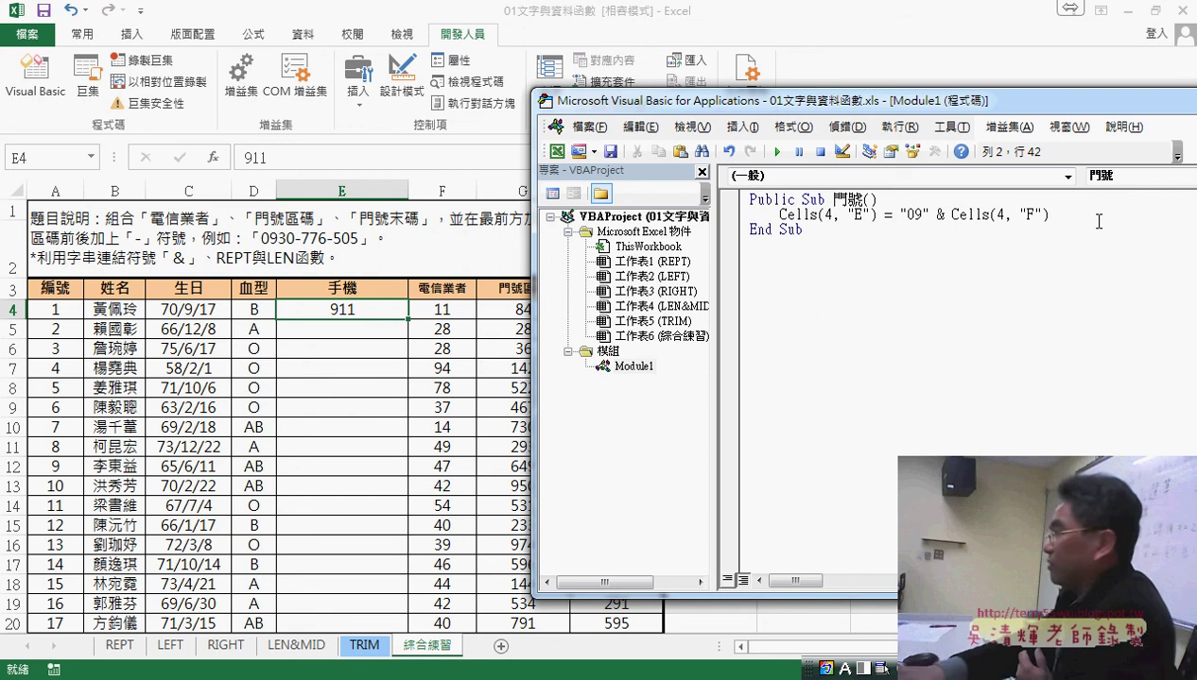
type("& \"")
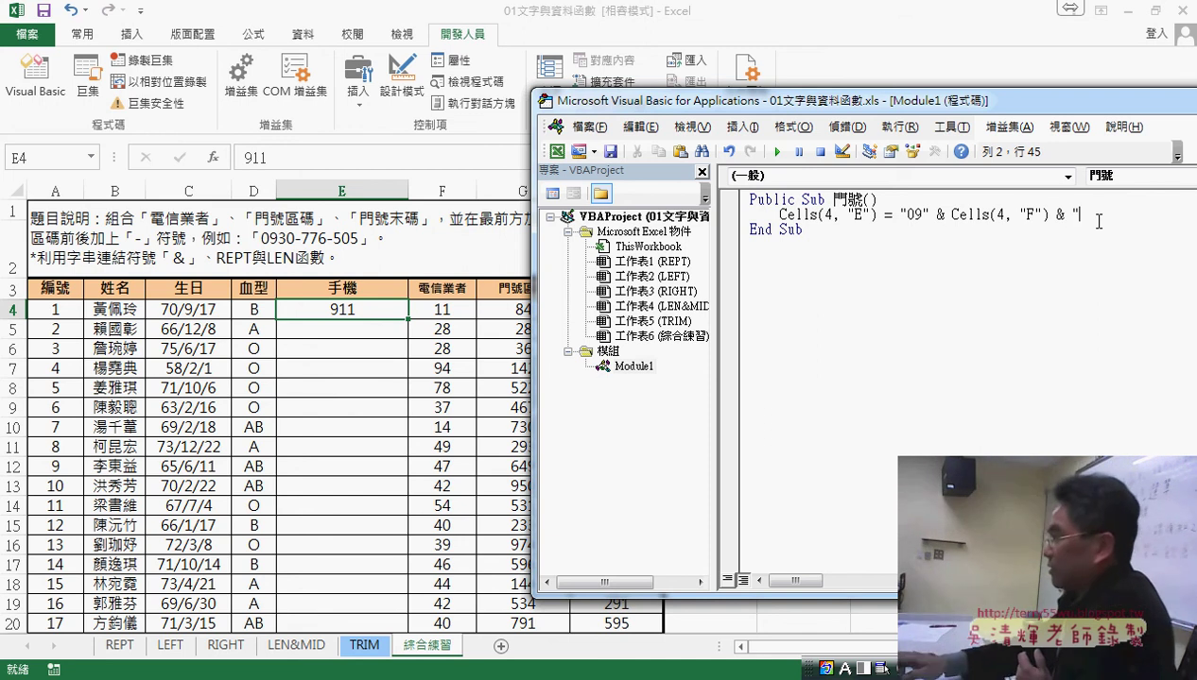
type("-\"")
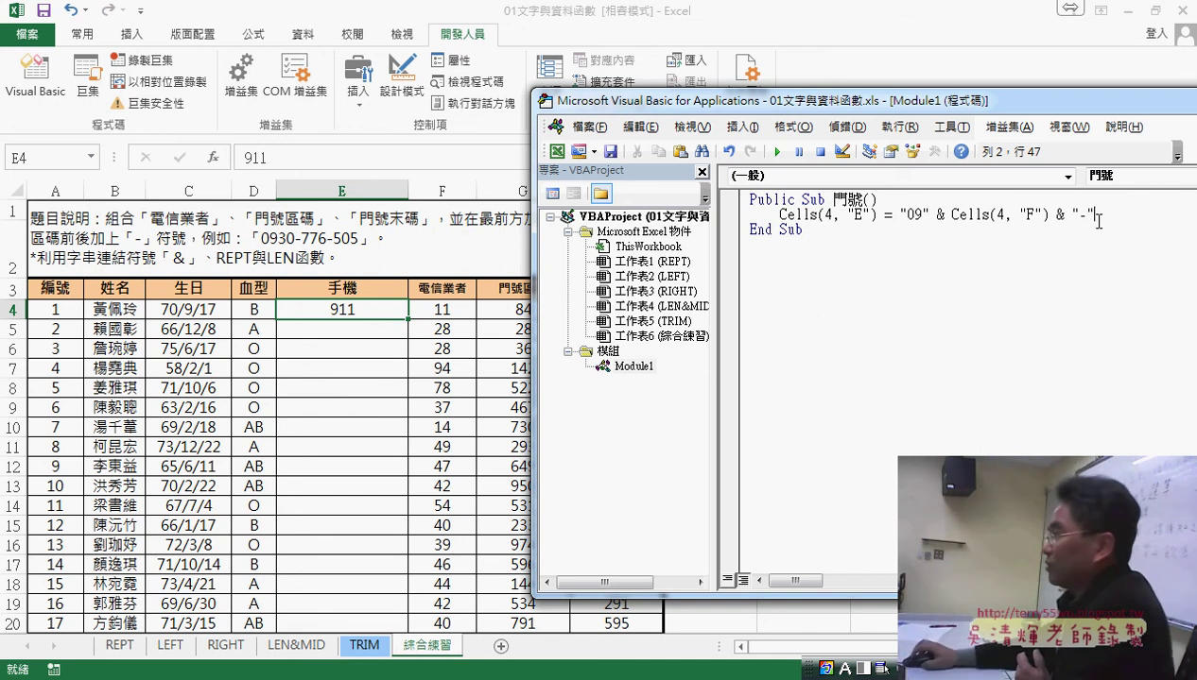
left_click(776, 151)
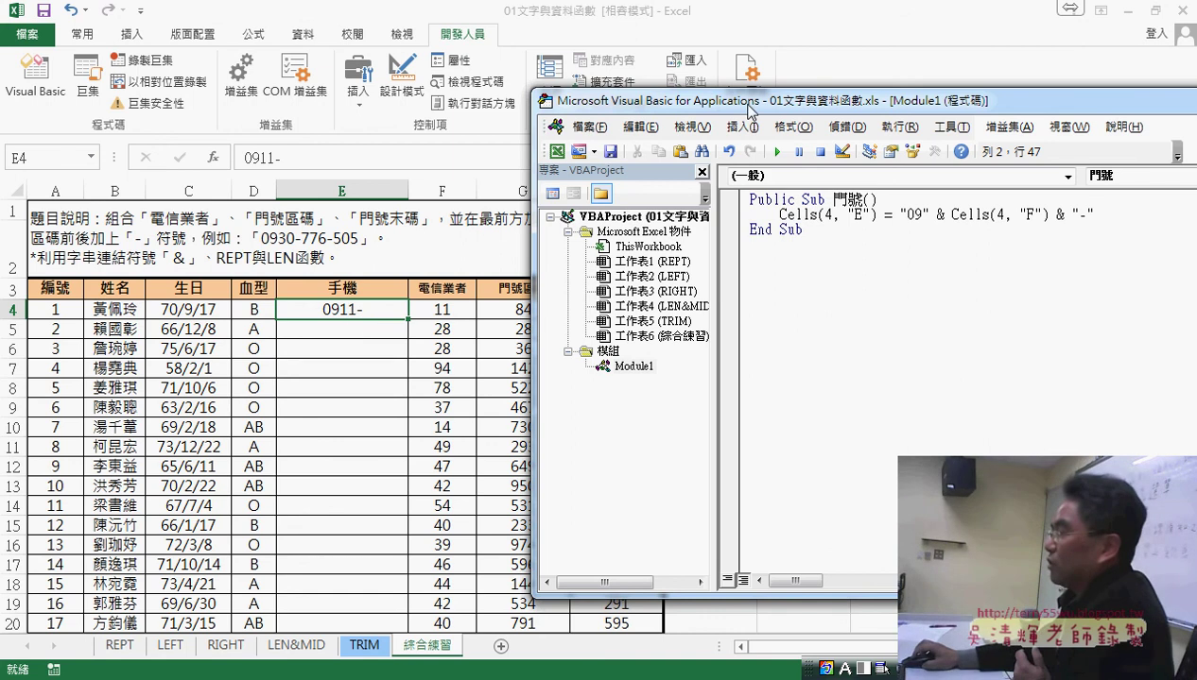
mouse_move(749, 109)
left_mouse_down()
mouse_move(405, 367)
mouse_move(244, 349)
left_mouse_up()
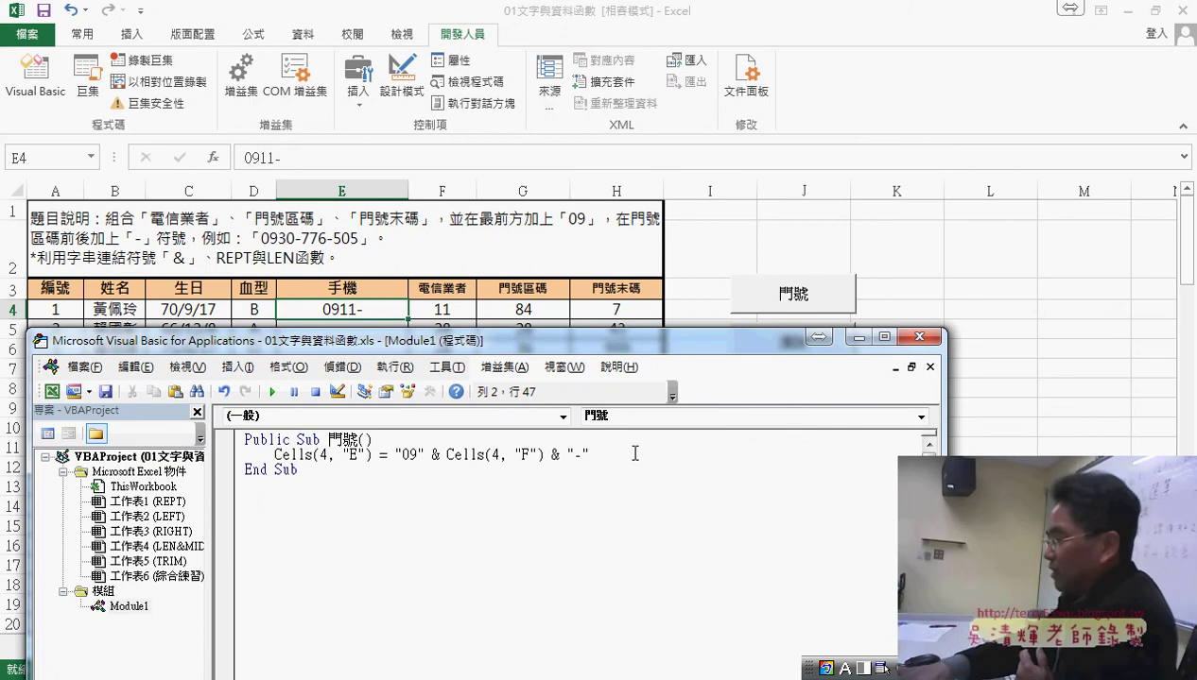
Append & Cells(4, "G") to the line and run it, so E4 shows 0911-84.
type(" &")
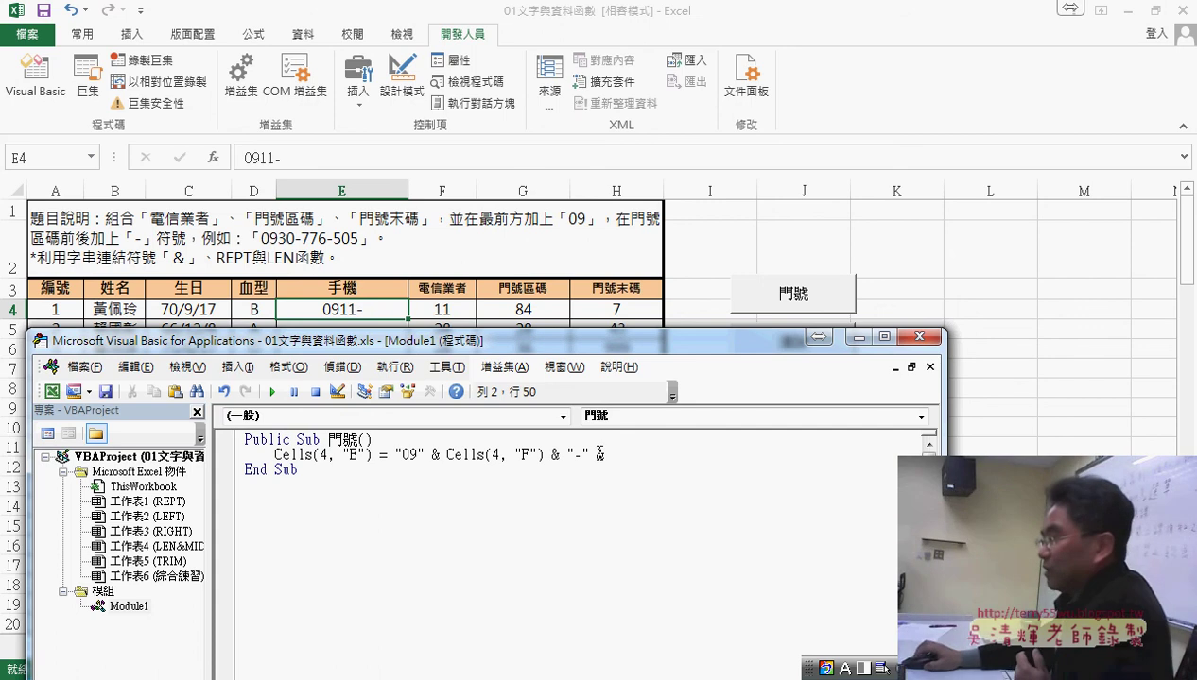
left_click_drag(446, 455, 541, 455)
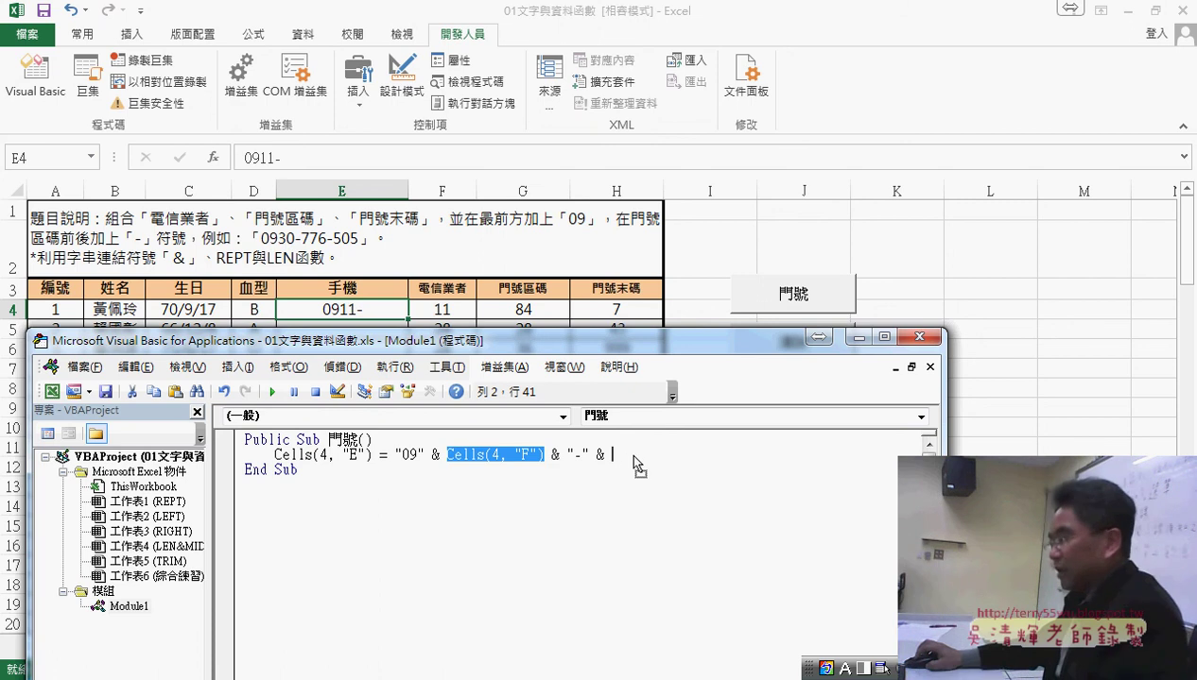
left_click_drag(629, 463, 632, 465)
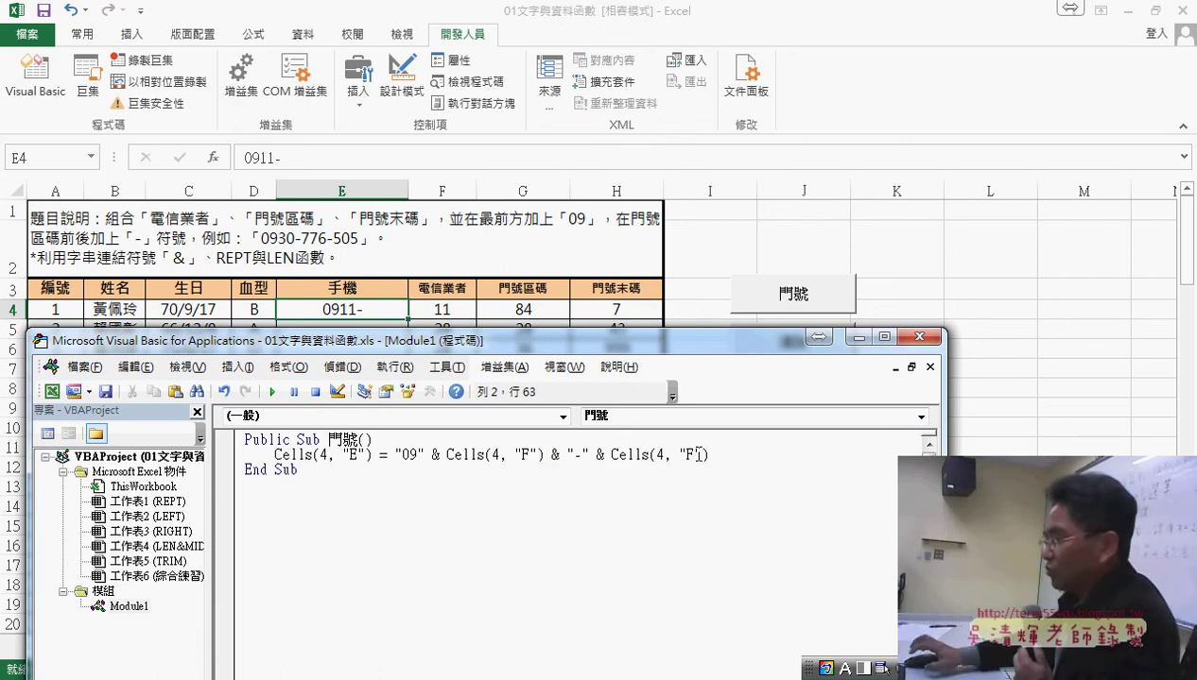
left_click(693, 455)
key("BackSpace")
type("G")
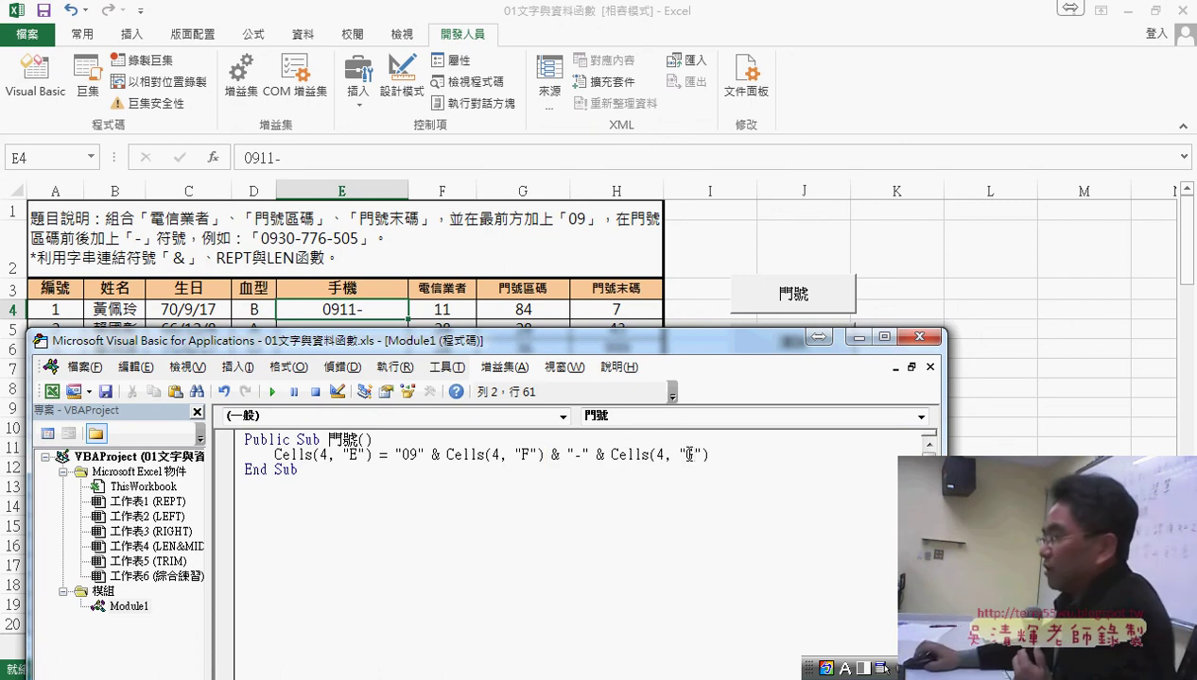
left_click(272, 392)
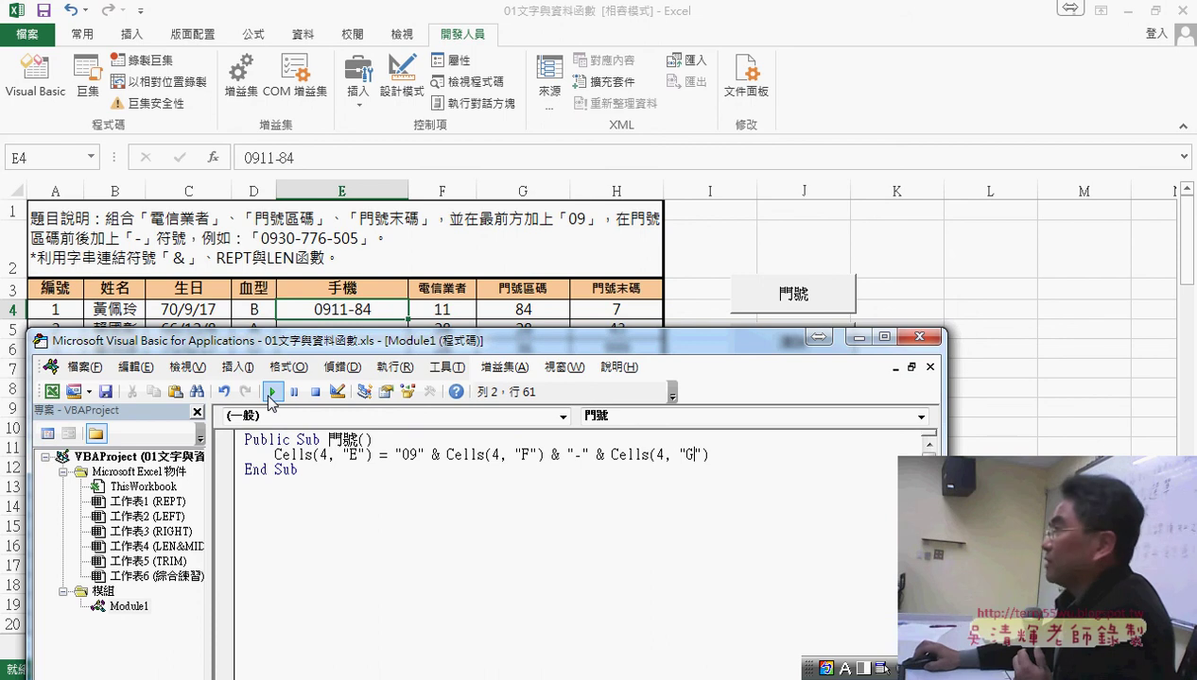
left_click(609, 455)
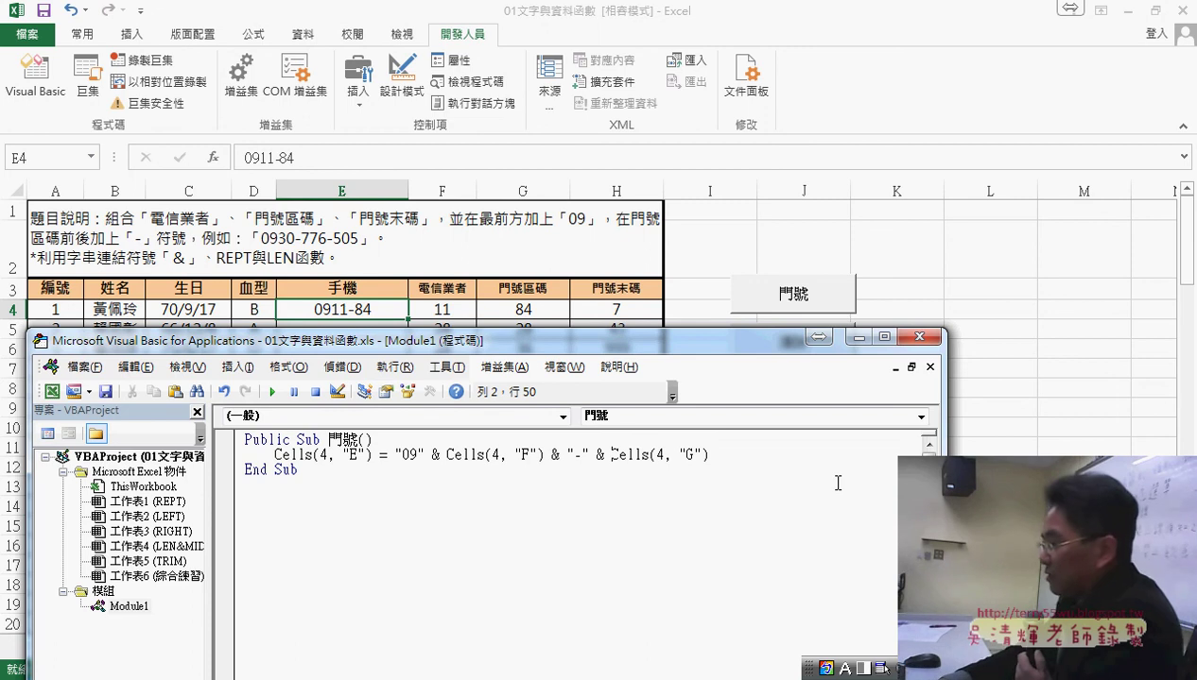
Wrap Cells(4, "G") as Format(Cells(4, "G"), "000") for a three-digit area code.
type("f")
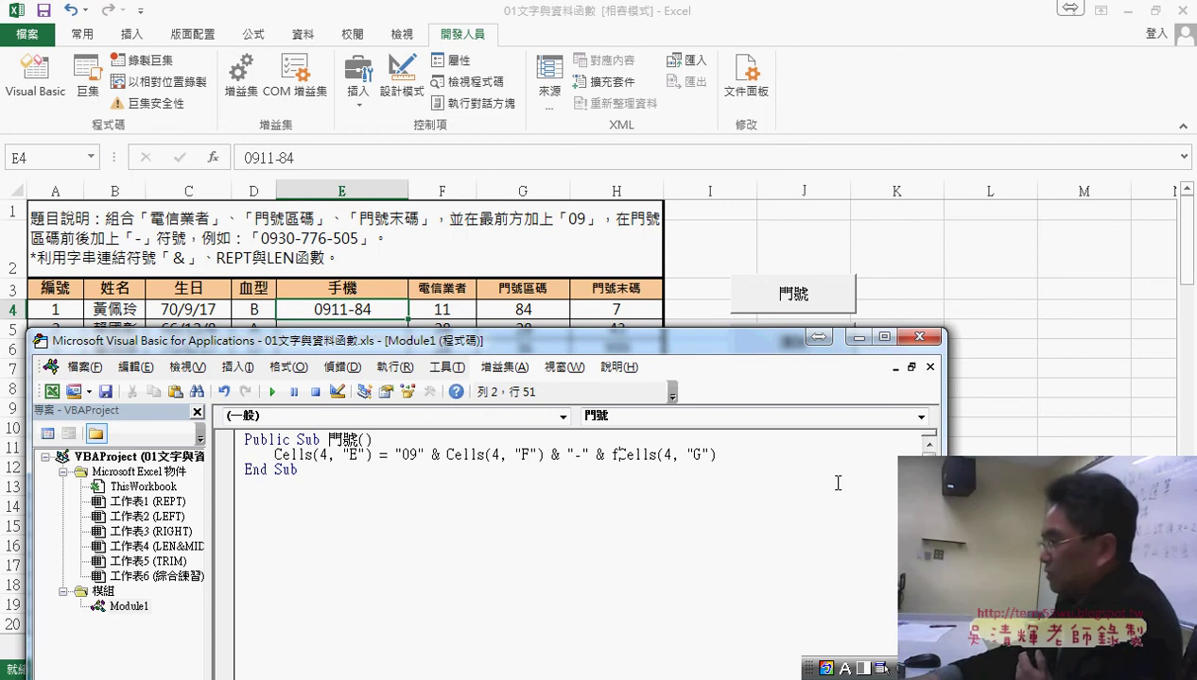
type("or")
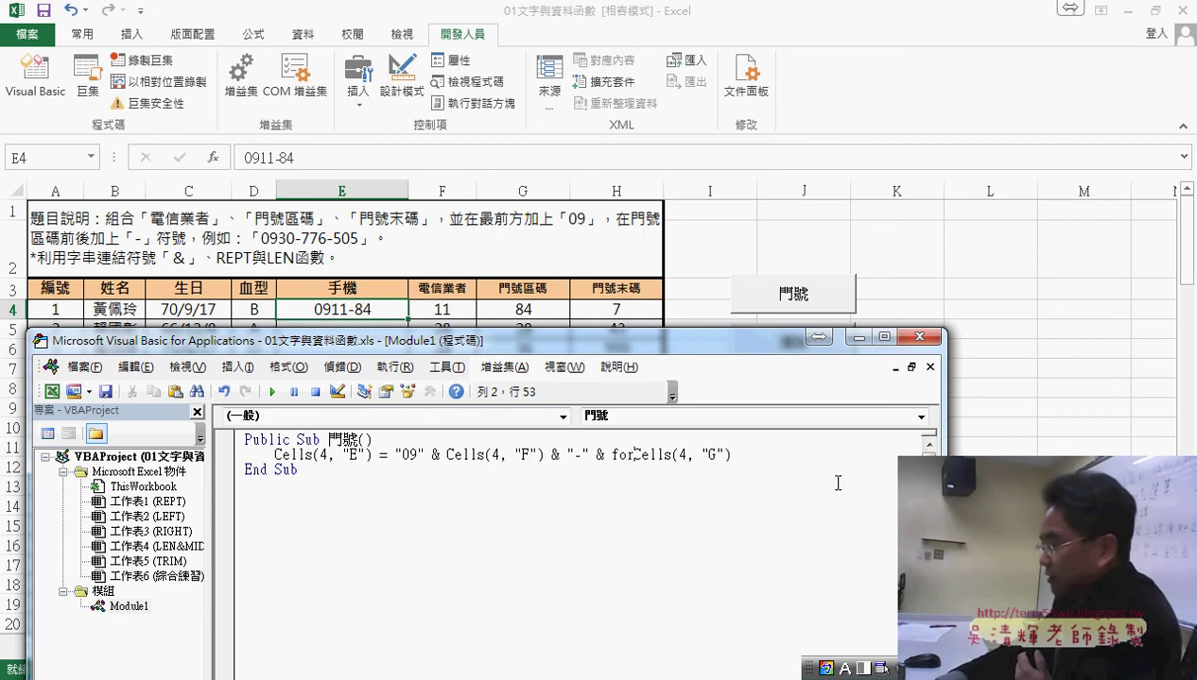
type("mat")
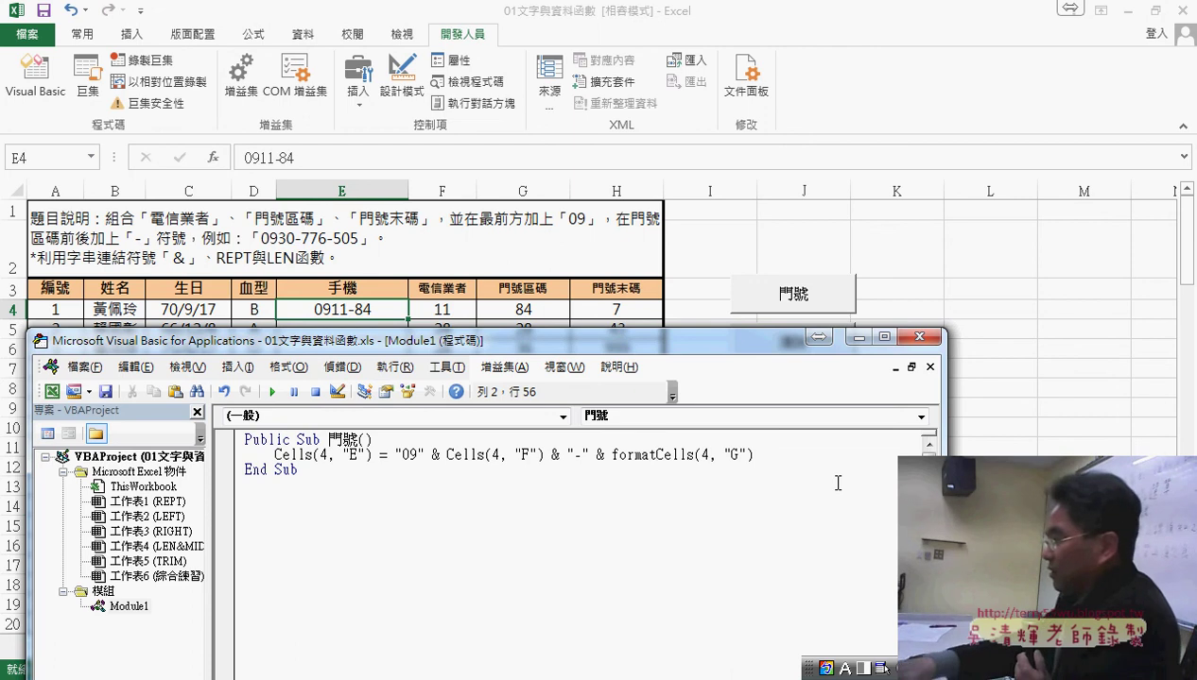
type("(")
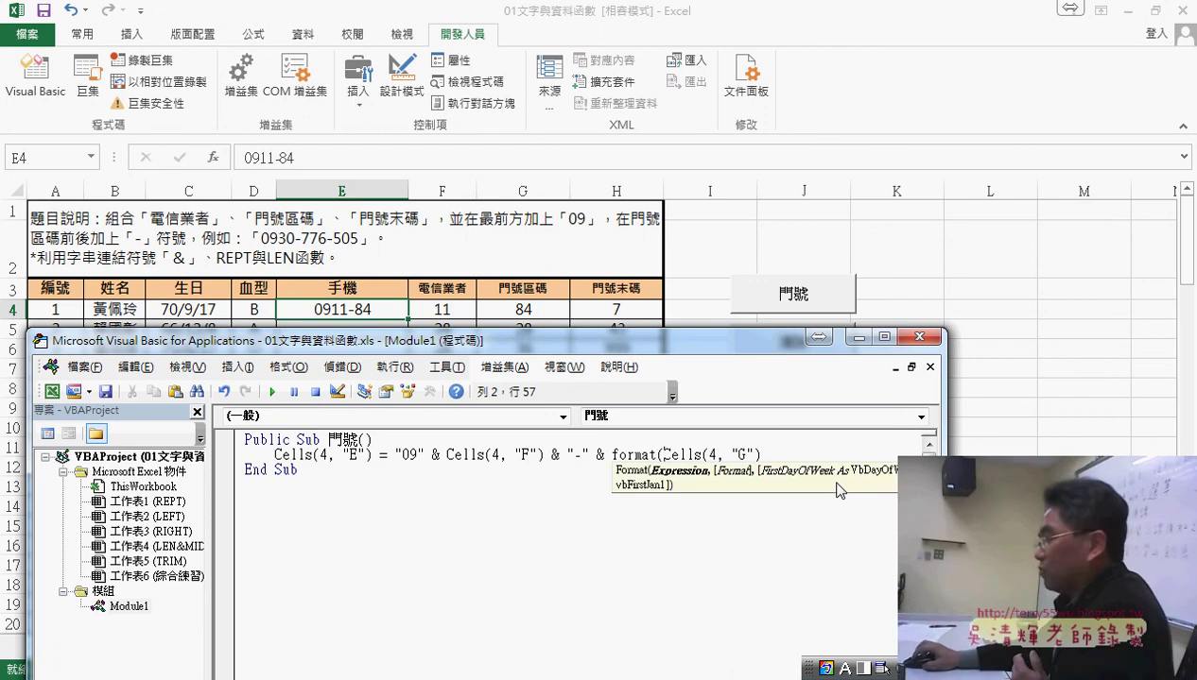
left_click_drag(612, 455, 657, 456)
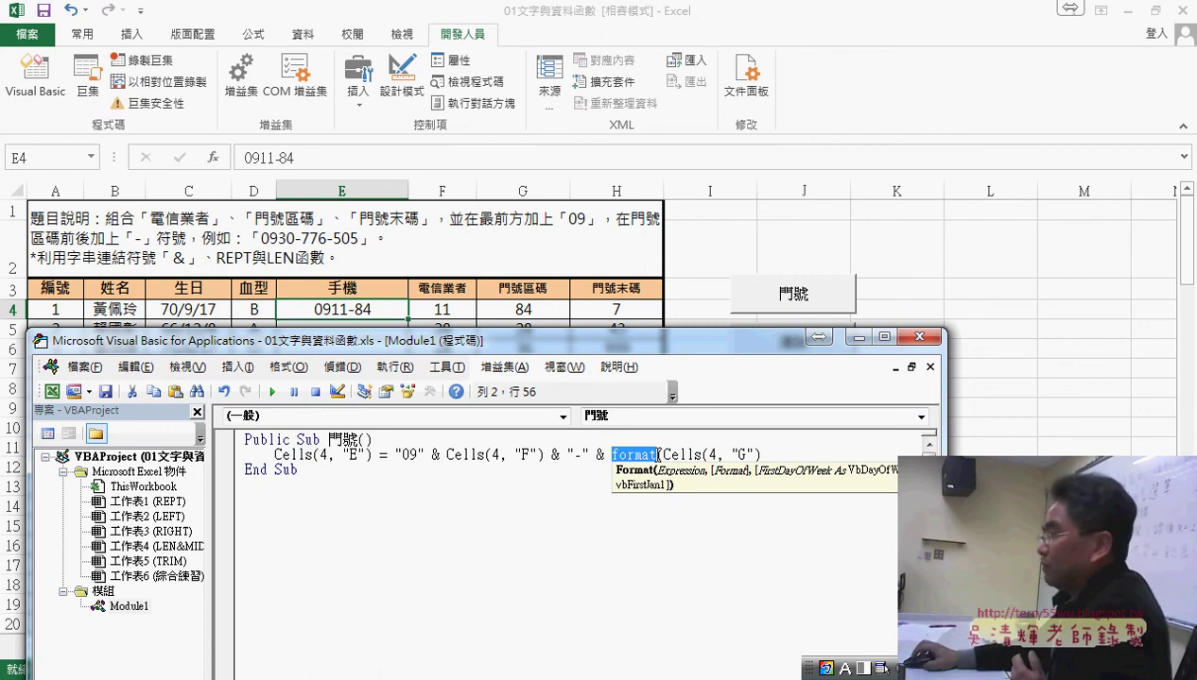
left_click(769, 455)
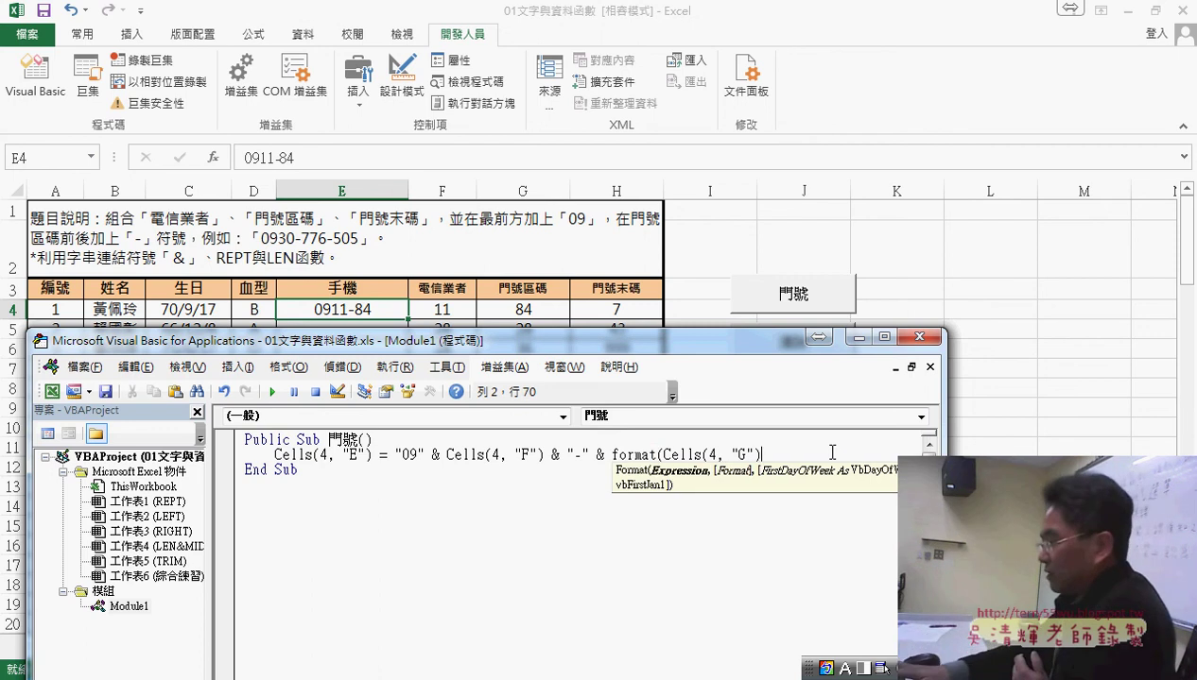
type(",\"0")
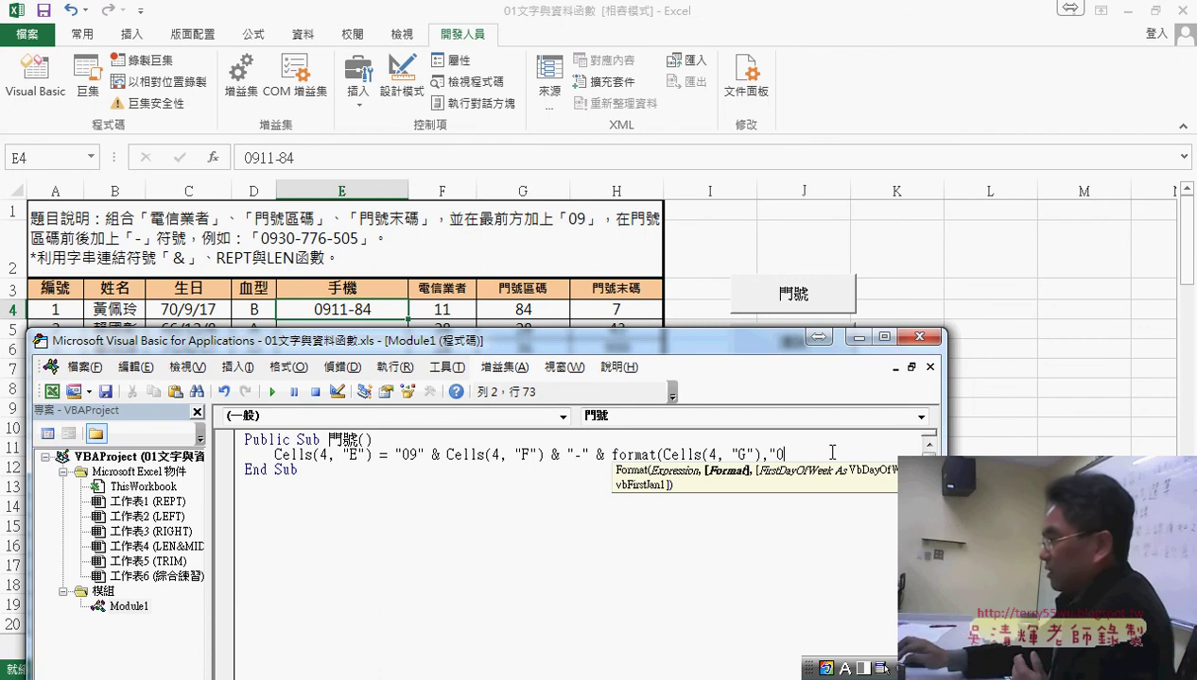
type("00\"")
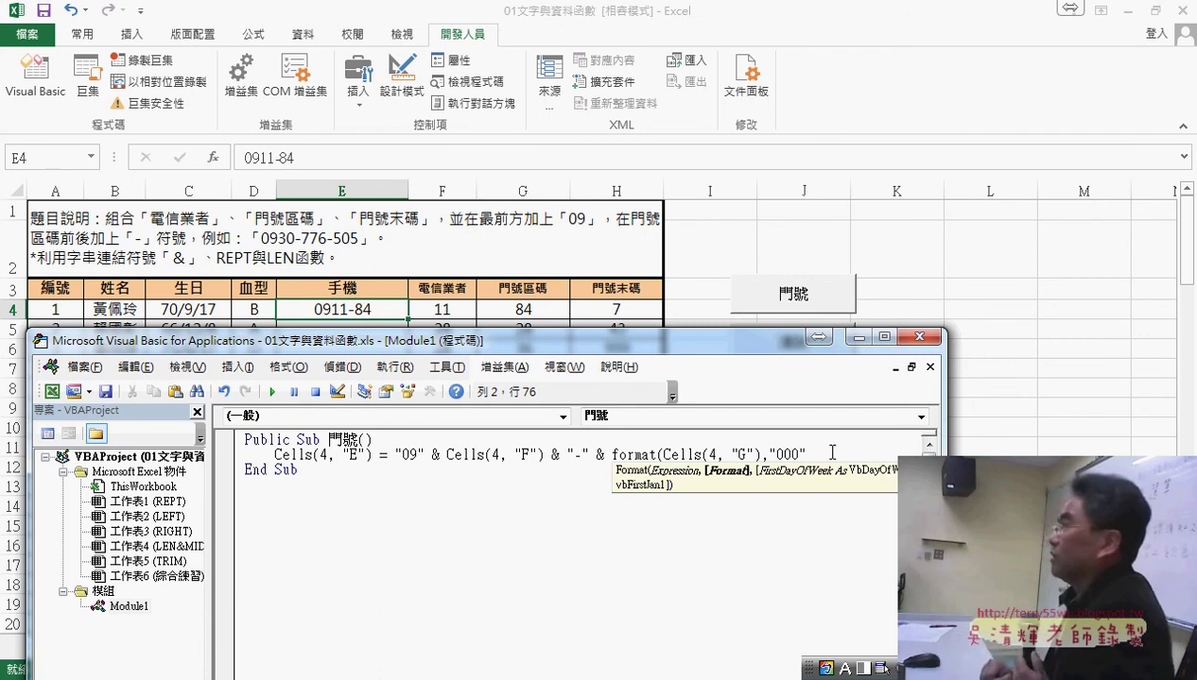
type(")")
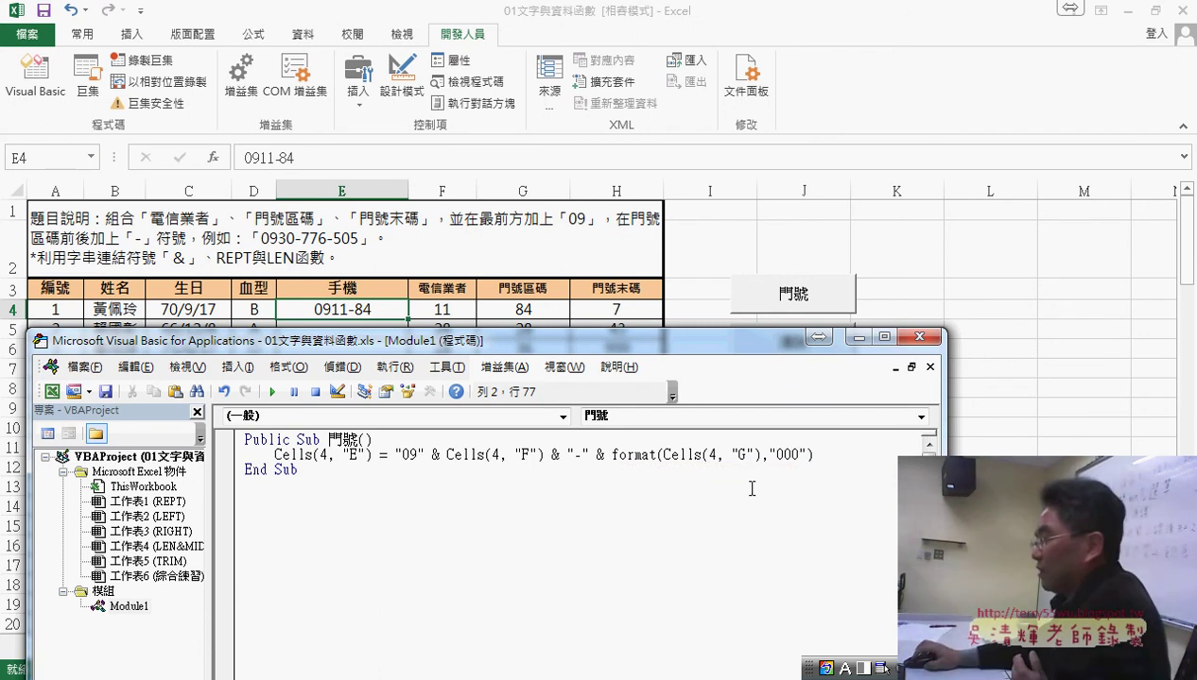
Run the updated macro so E4 shows 0911-084, with the editor resized beside the sheet.
left_click(752, 489)
left_click_drag(612, 454, 657, 455)
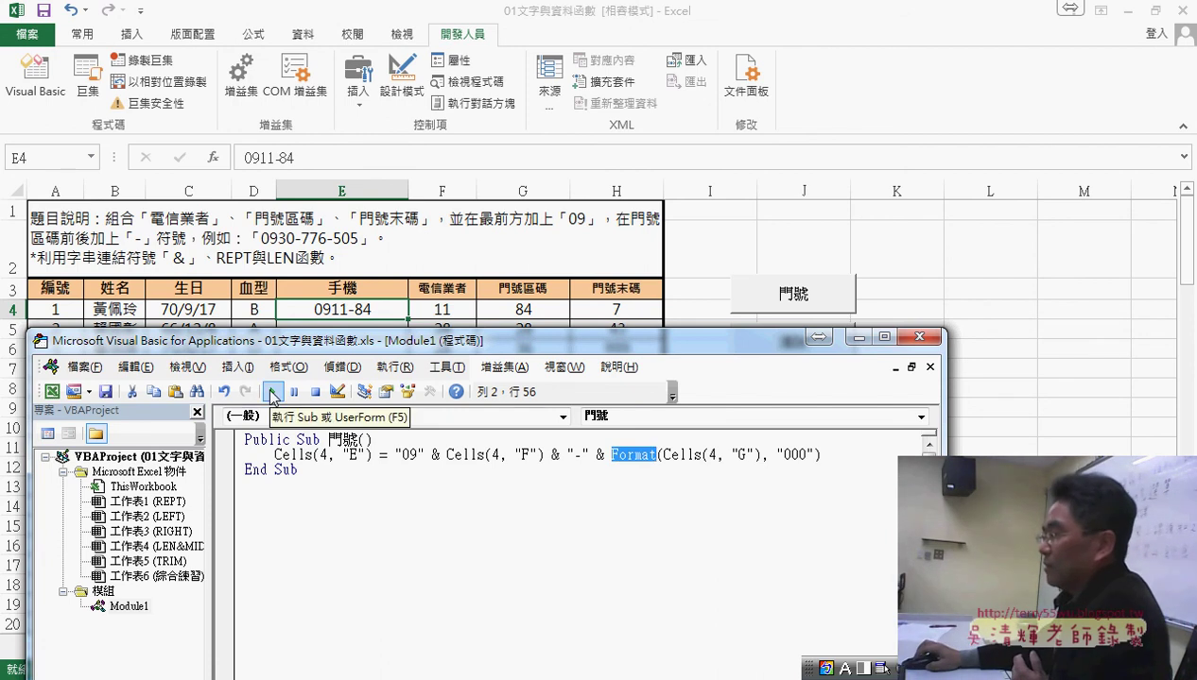
left_click(273, 392)
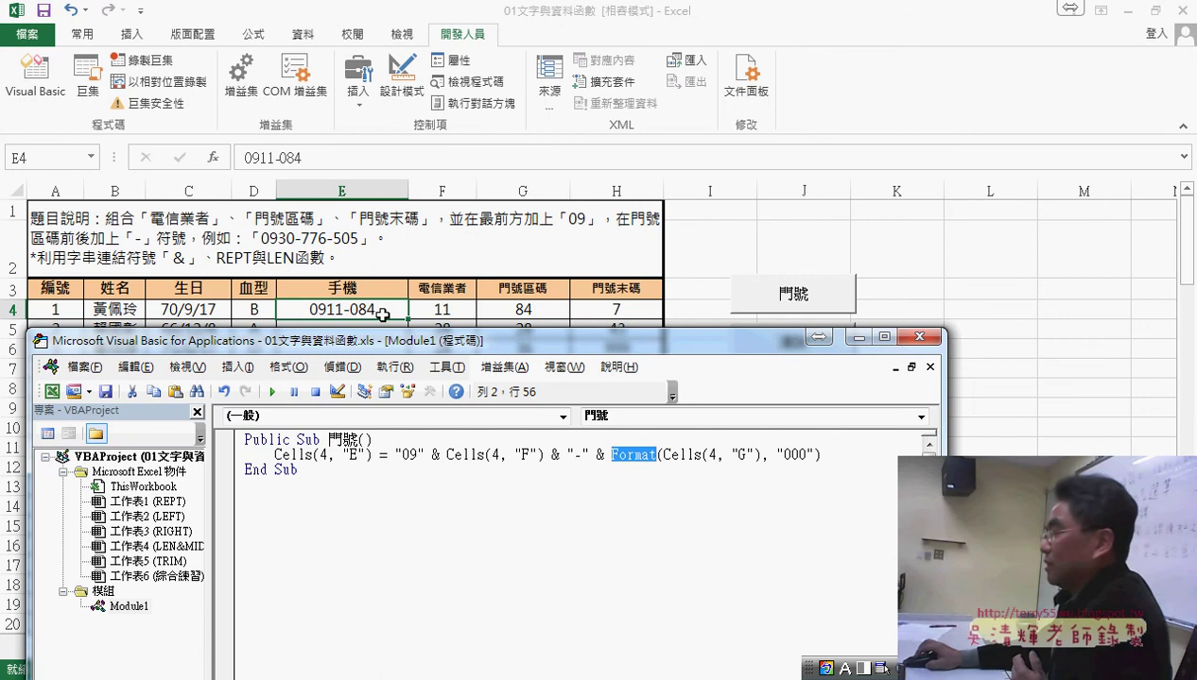
left_click_drag(945, 567, 1123, 567)
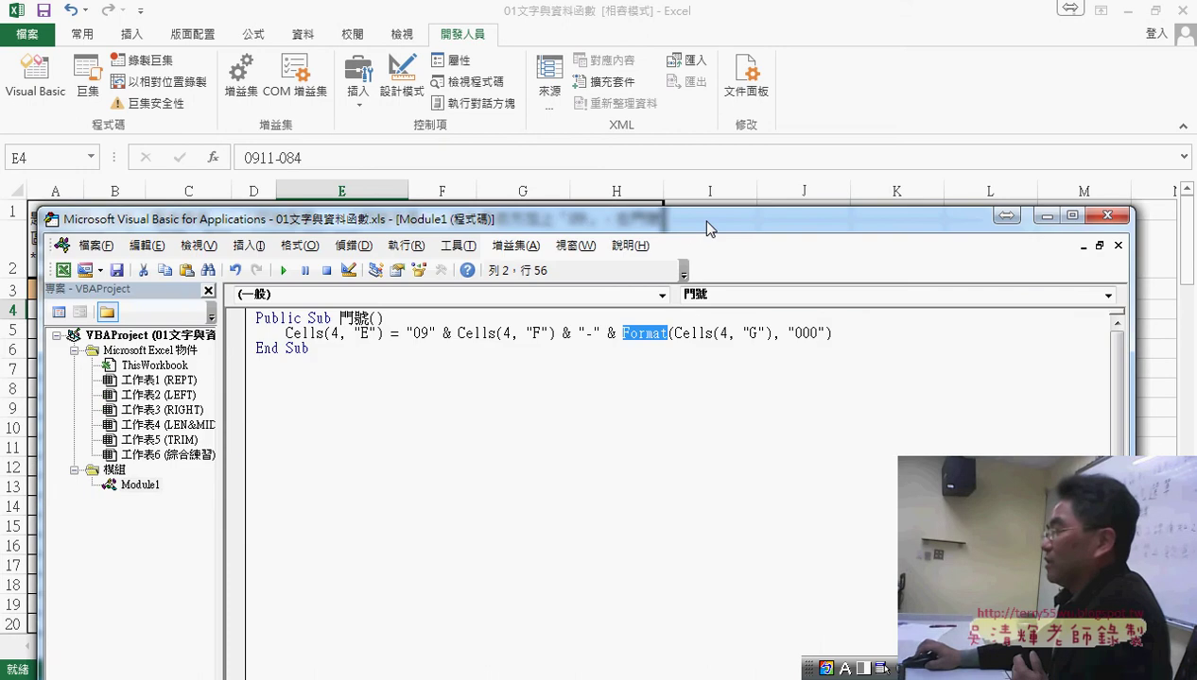
left_click_drag(695, 347, 708, 390)
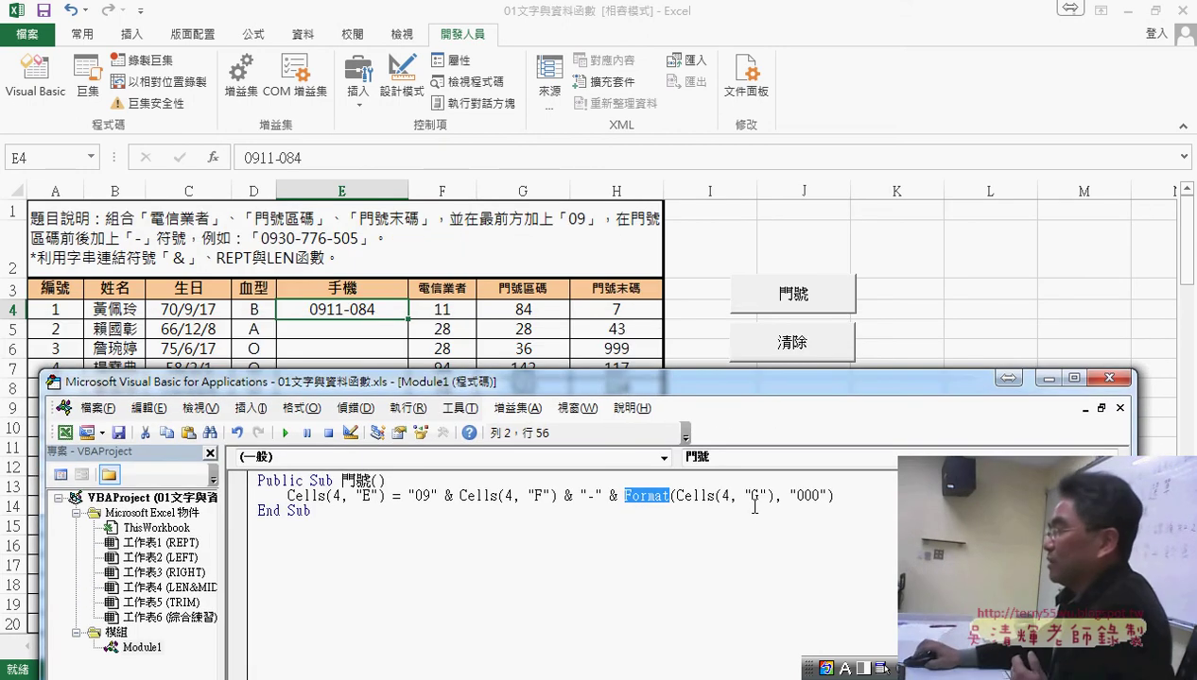
left_click_drag(849, 499, 560, 499)
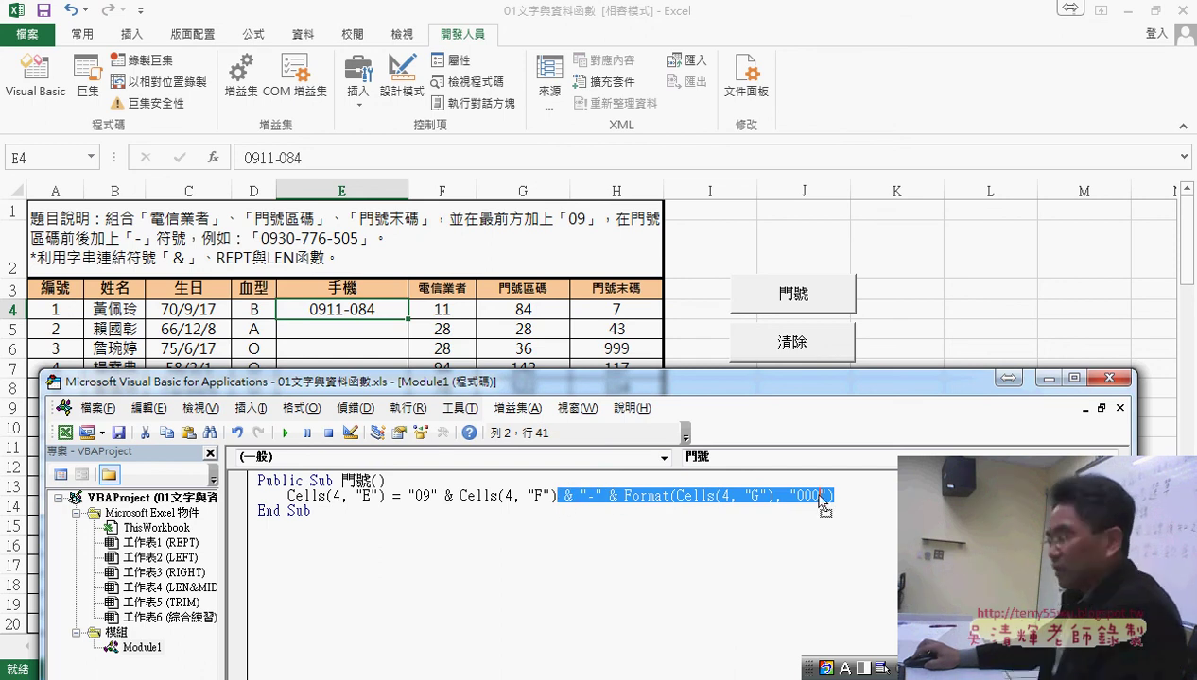
key("ctrl")
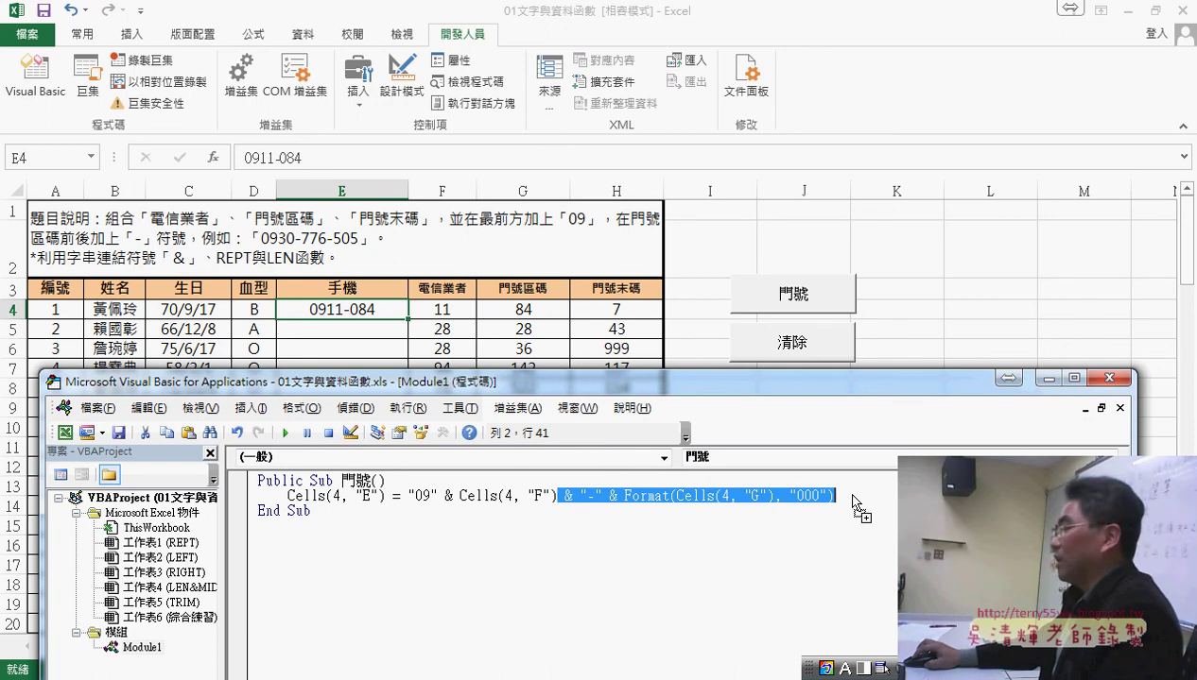
left_click_drag(853, 496, 854, 496)
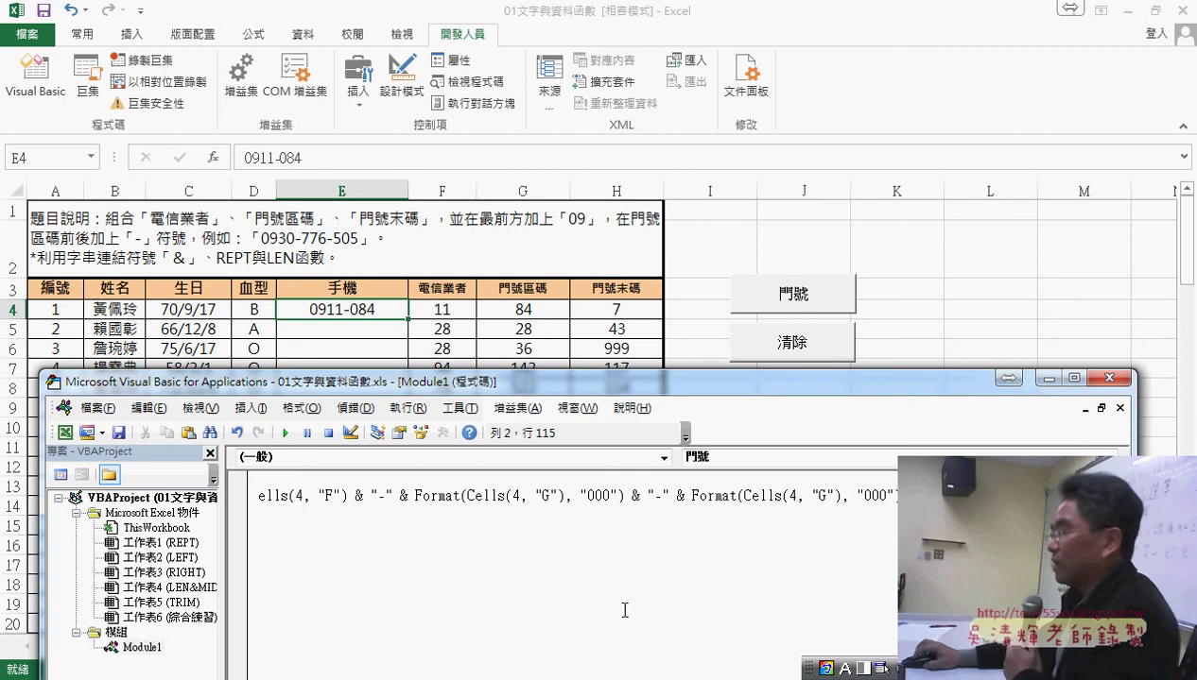
left_click_drag(619, 399, 622, 181)
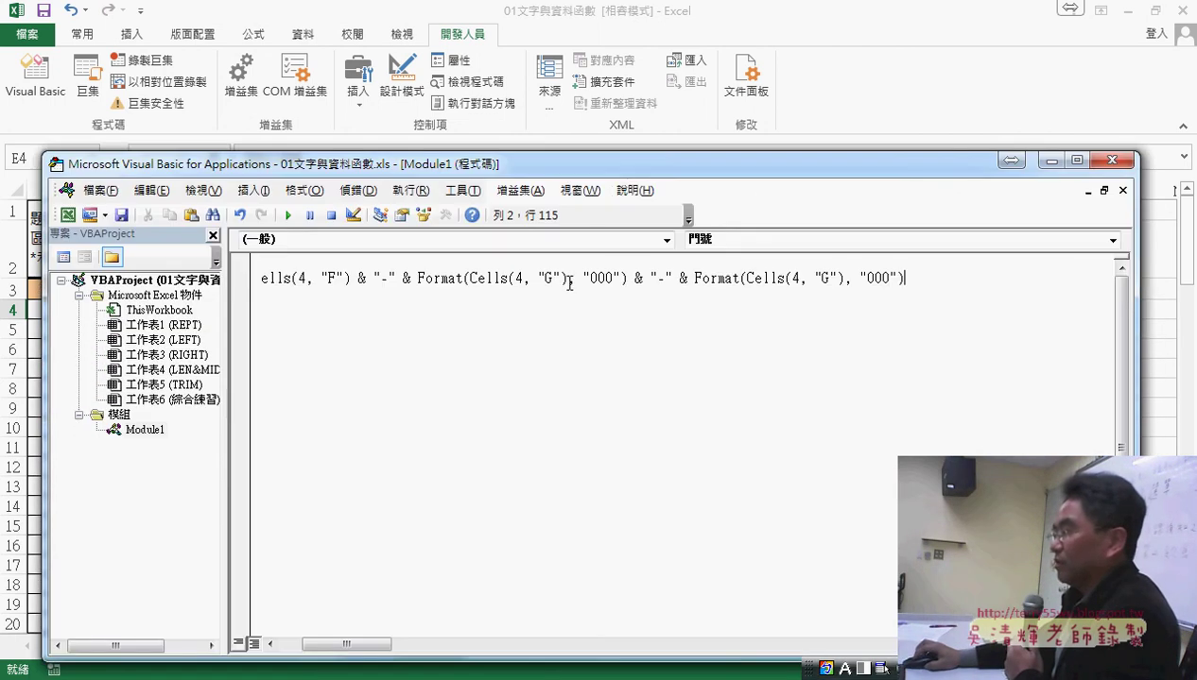
left_click_drag(370, 654, 348, 652)
left_click(1035, 278)
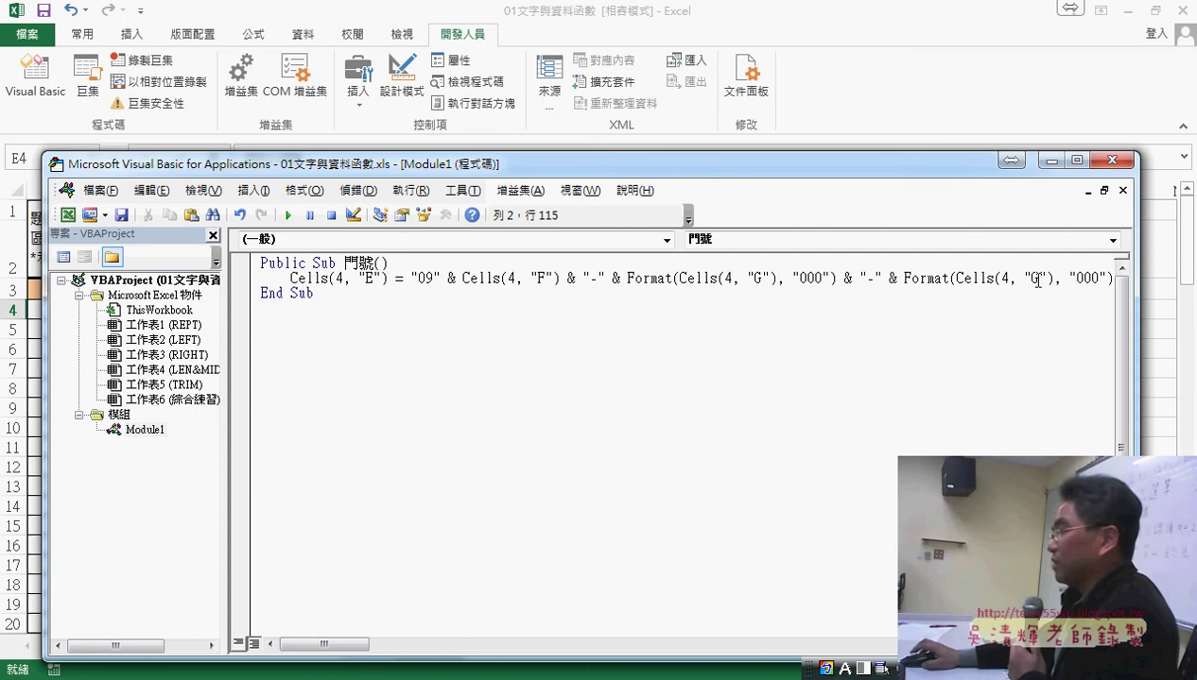
double_click(1035, 280)
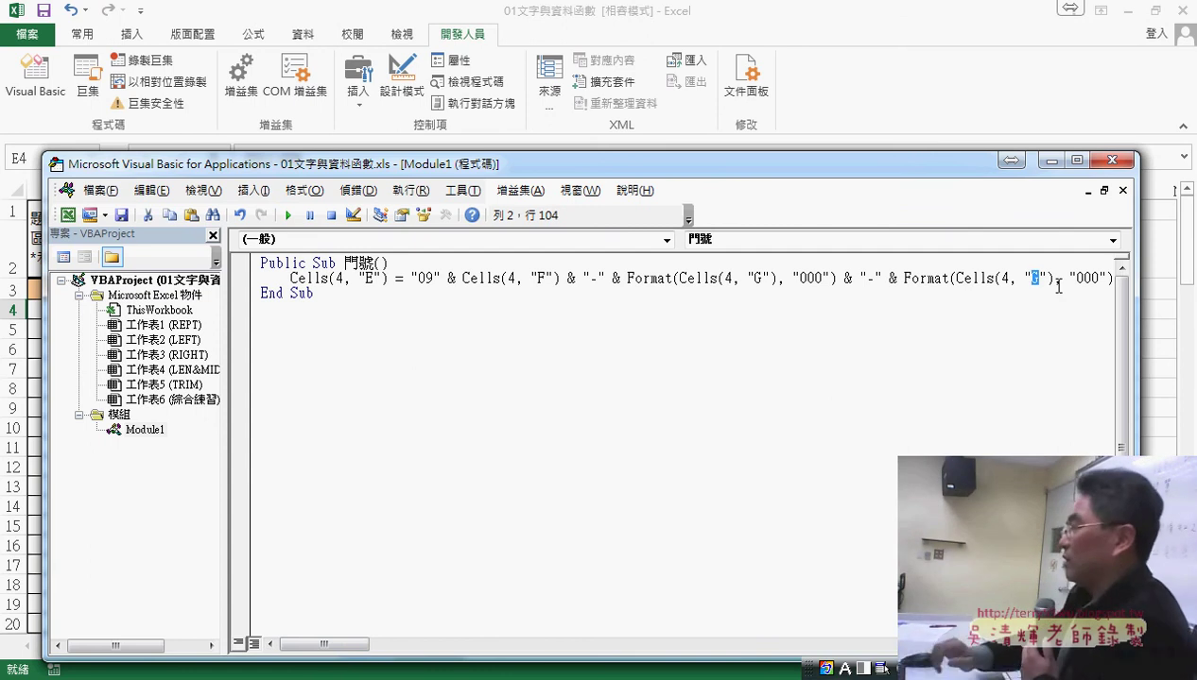
type("H")
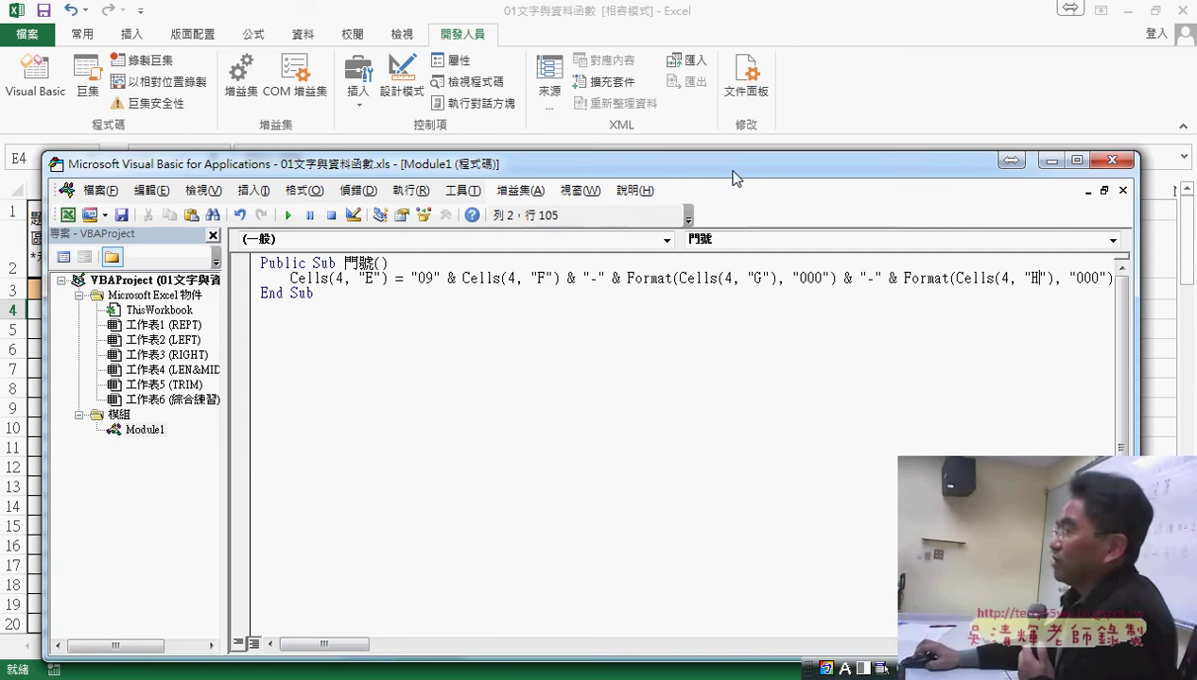
left_click_drag(735, 177, 733, 367)
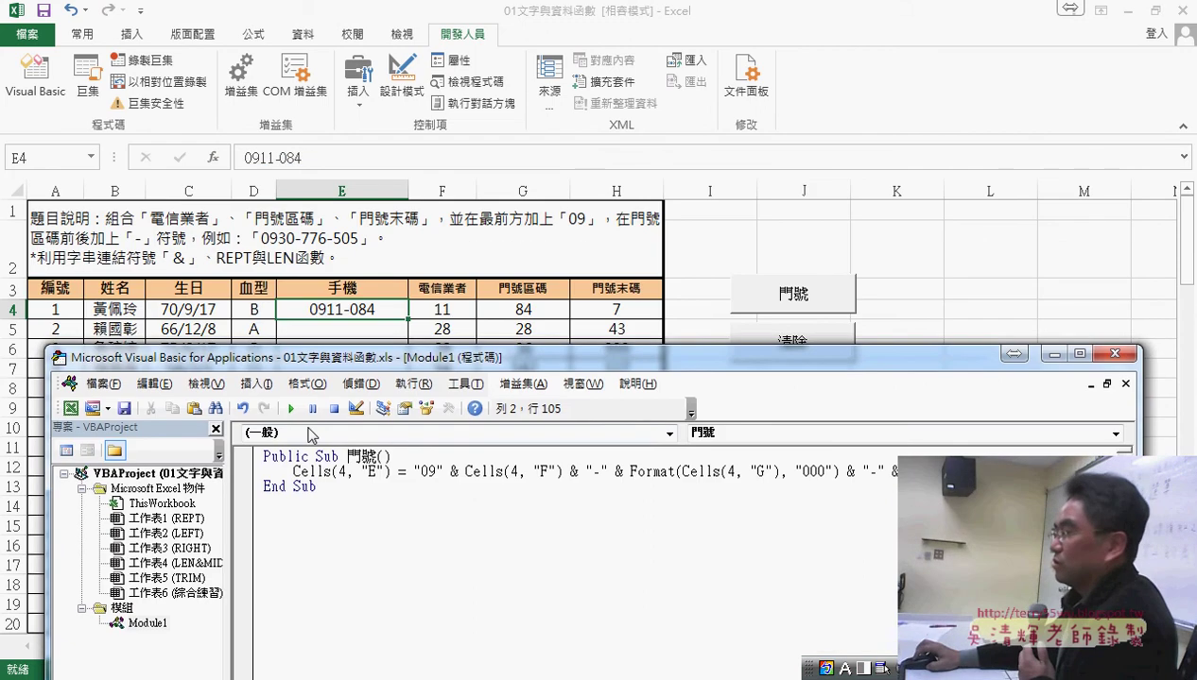
left_click(290, 410)
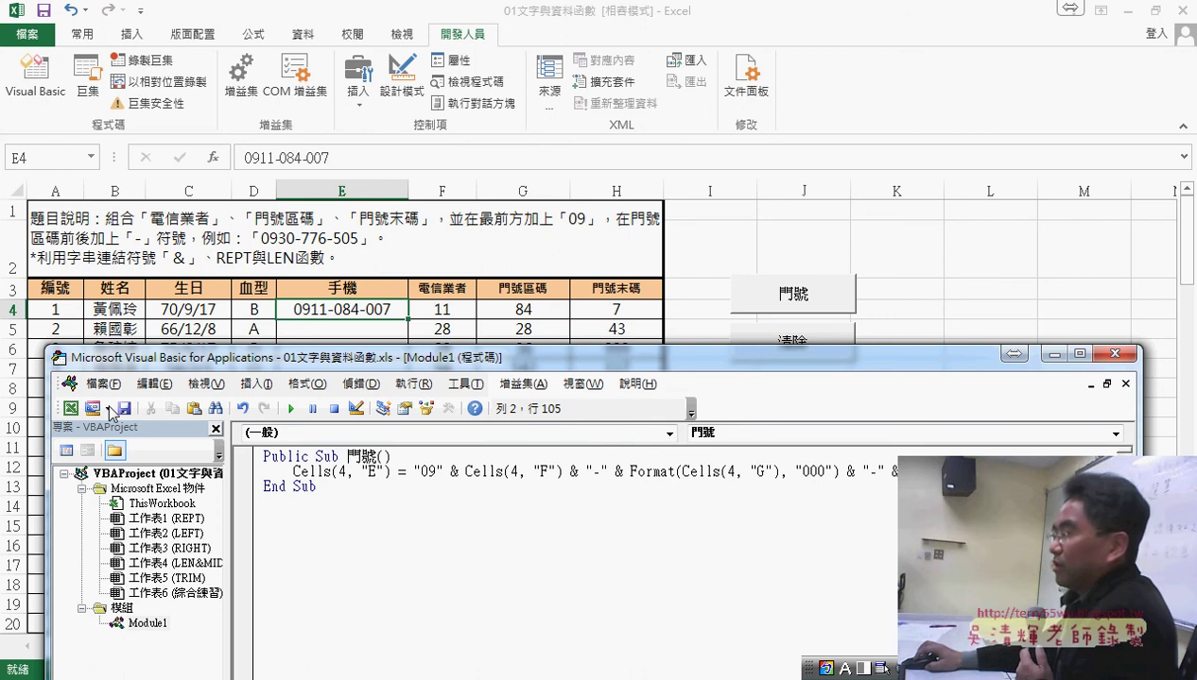
left_click(251, 471)
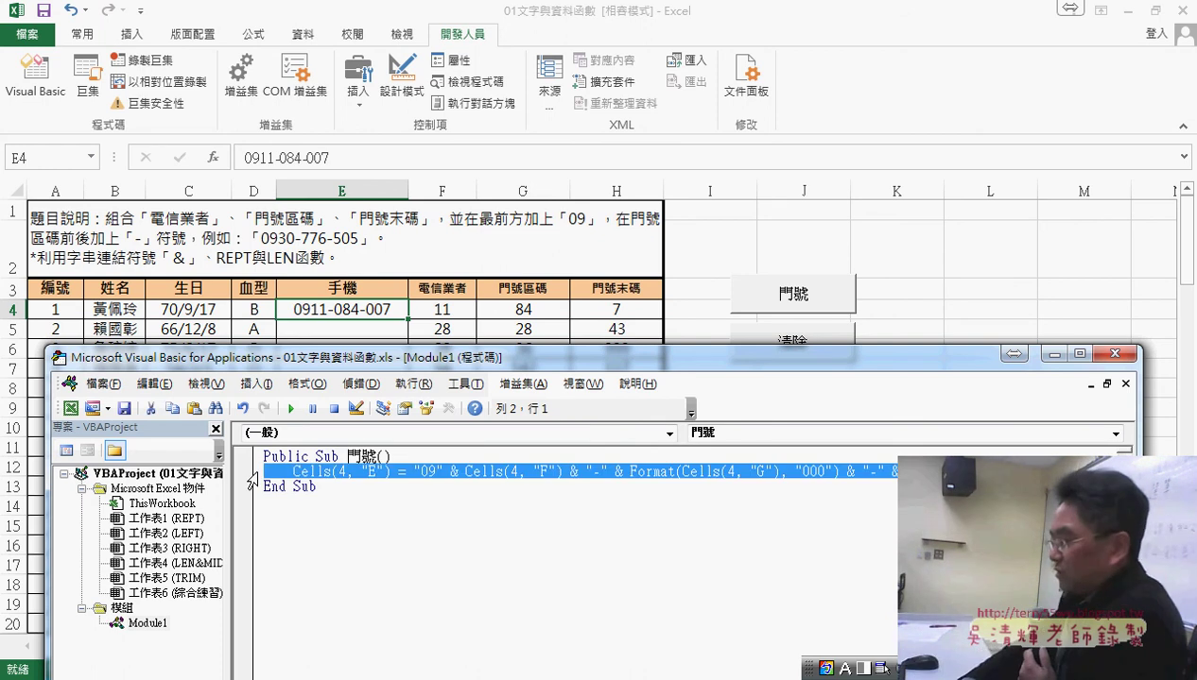
key("Down")
key("Down")
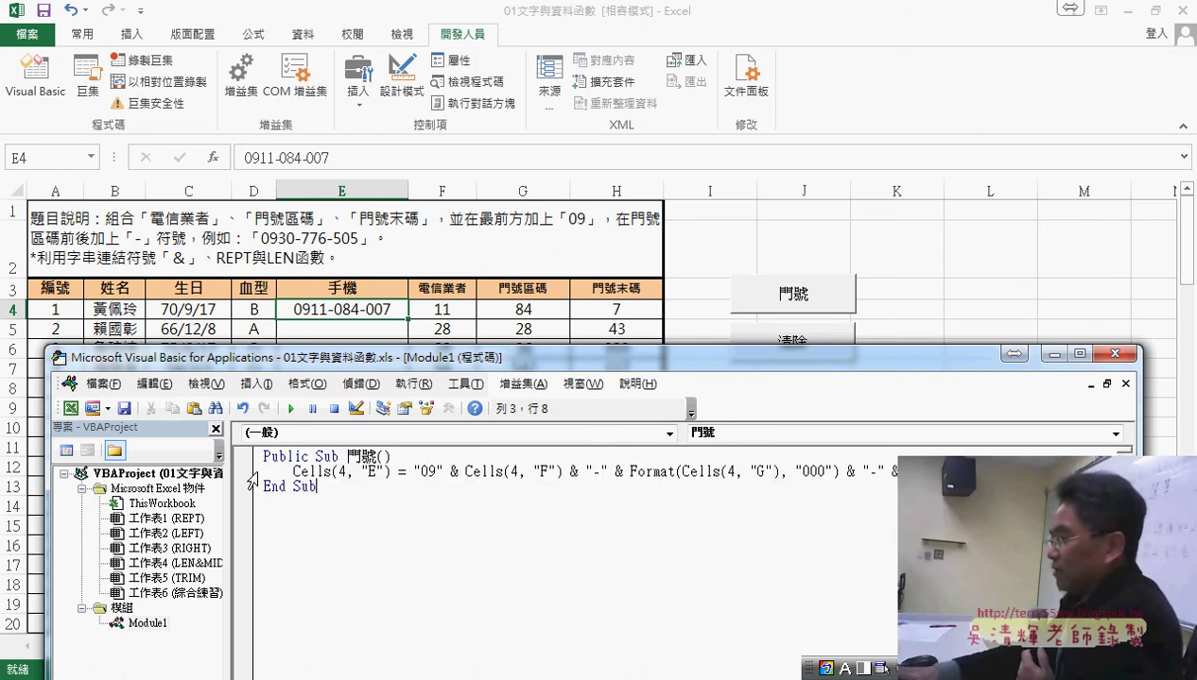
key("Up")
key("Return")
key("Up")
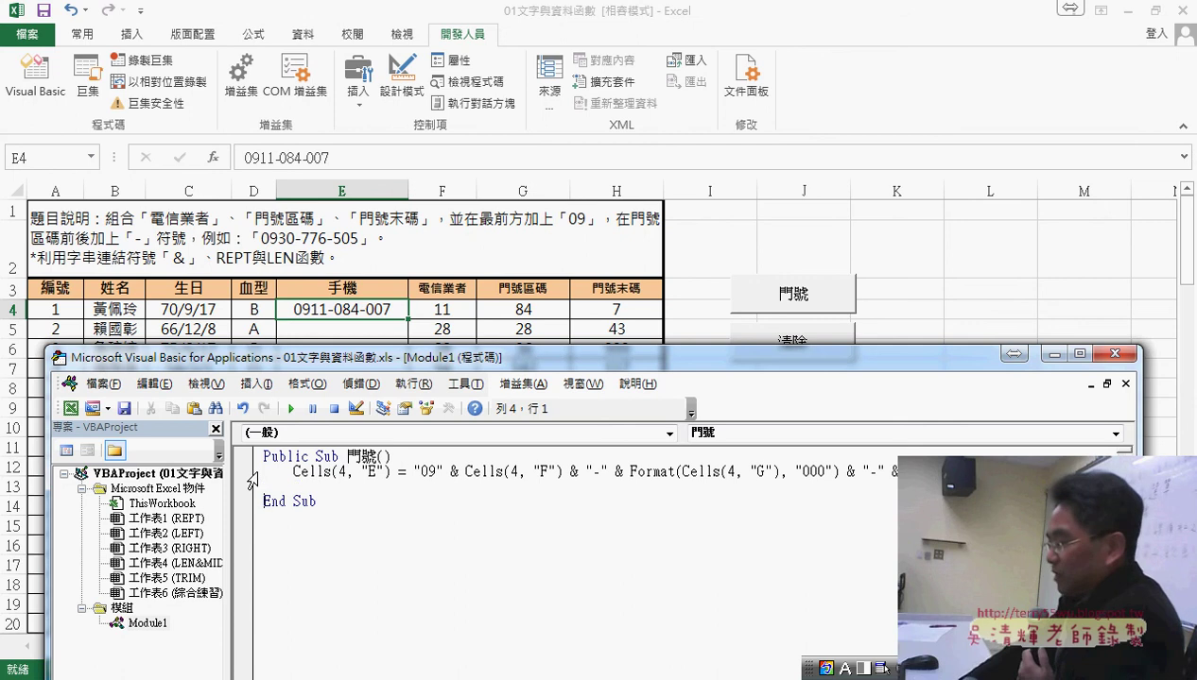
key("ctrl+v")
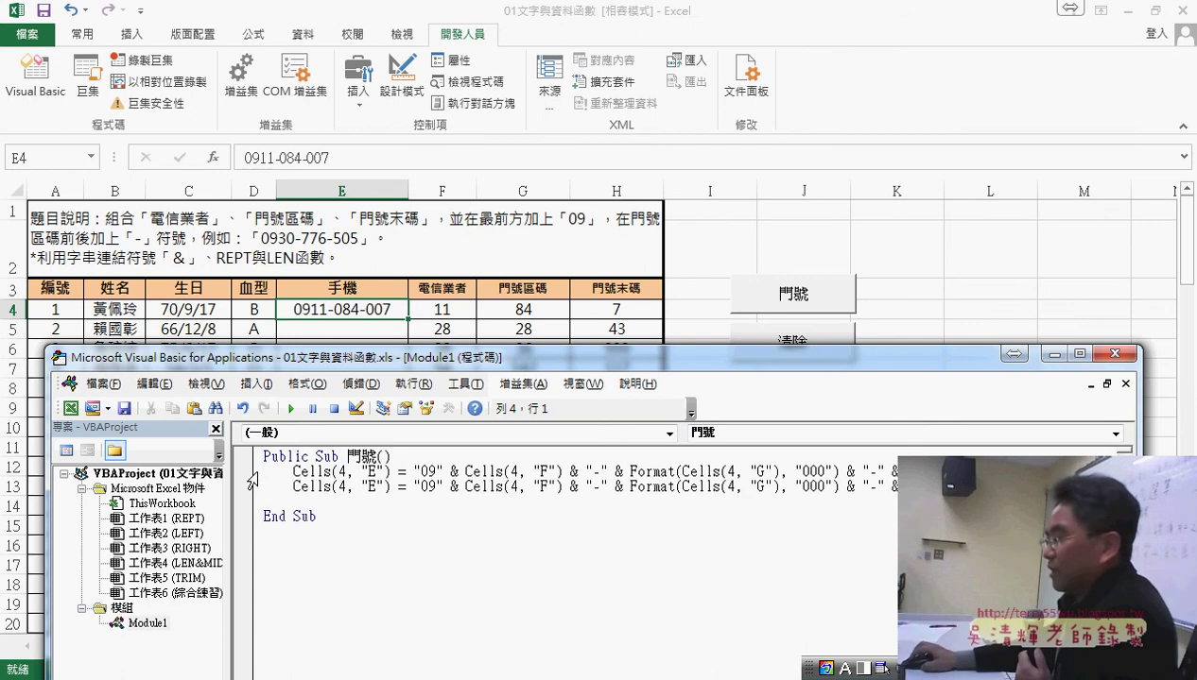
double_click(344, 487)
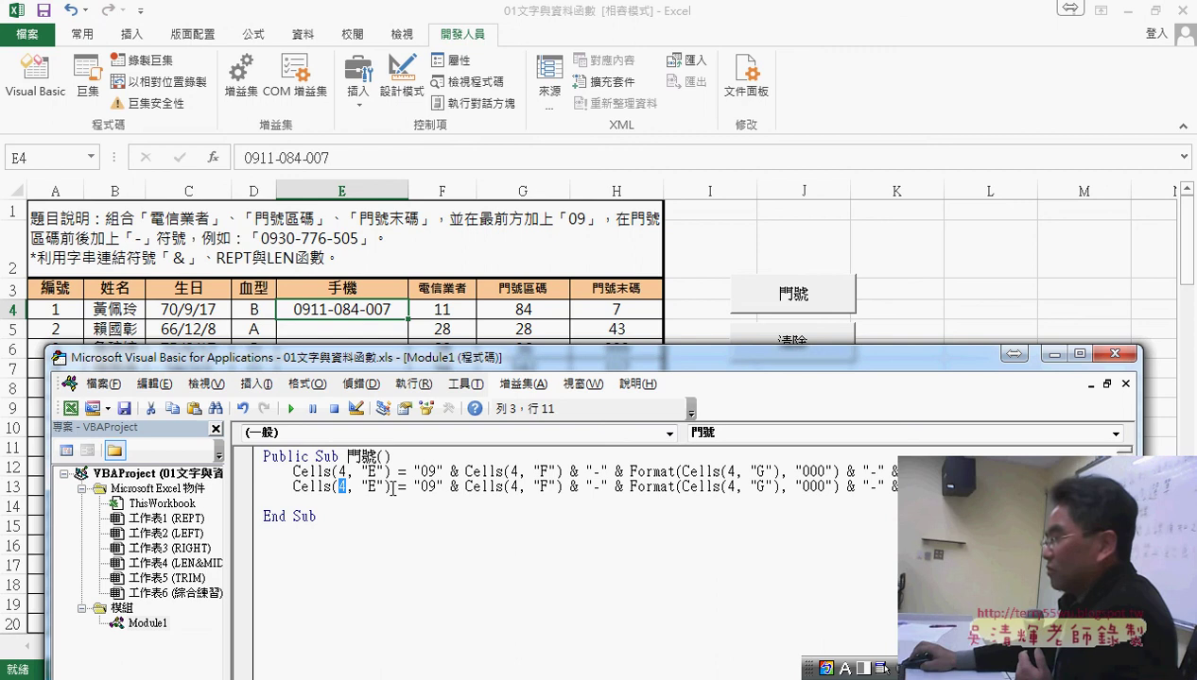
double_click(514, 487)
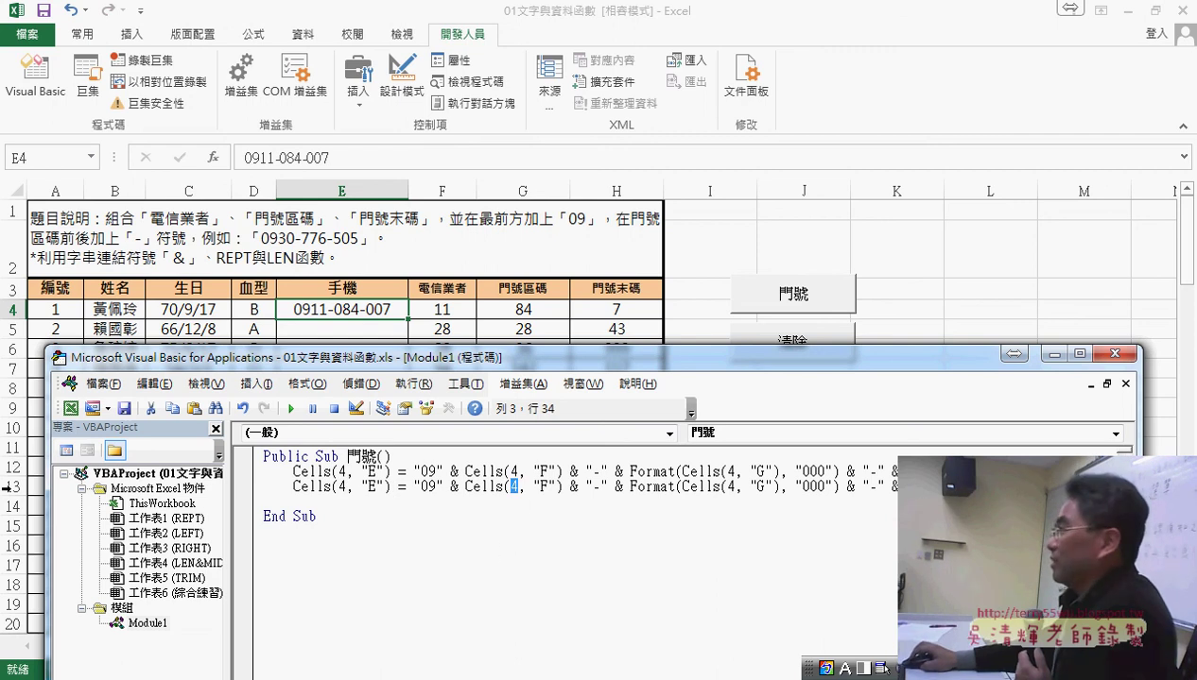
left_click(62, 309)
key("ctrl+Down")
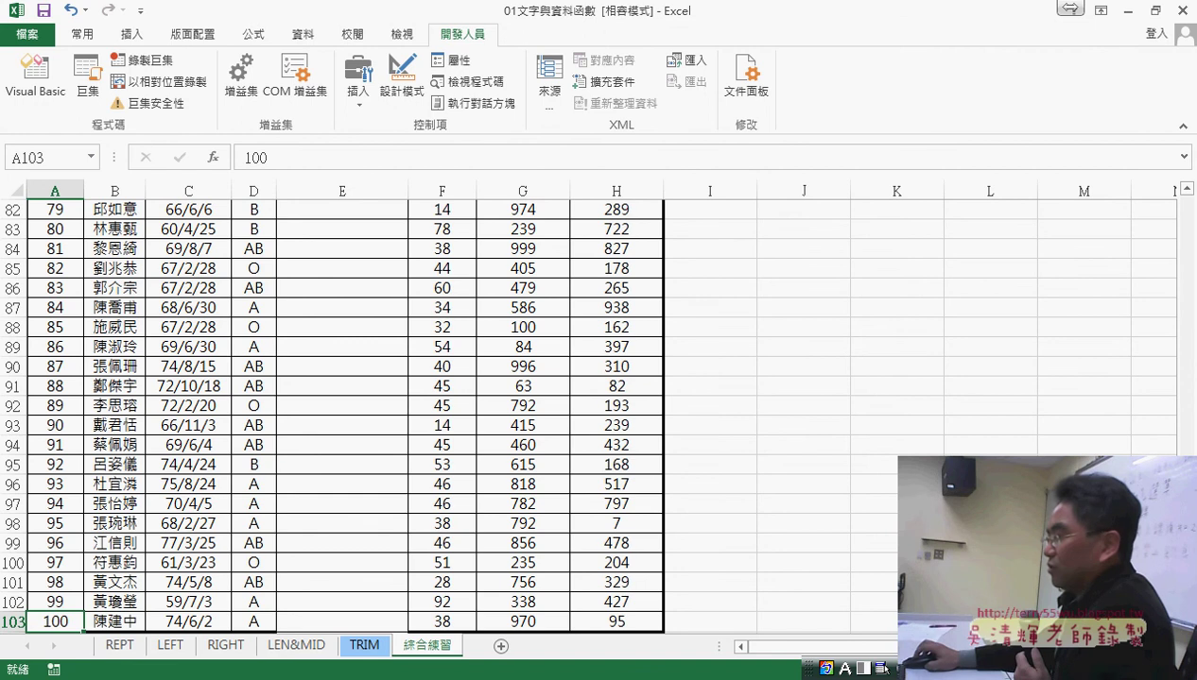
mouse_move(884, 668)
left_click(406, 615)
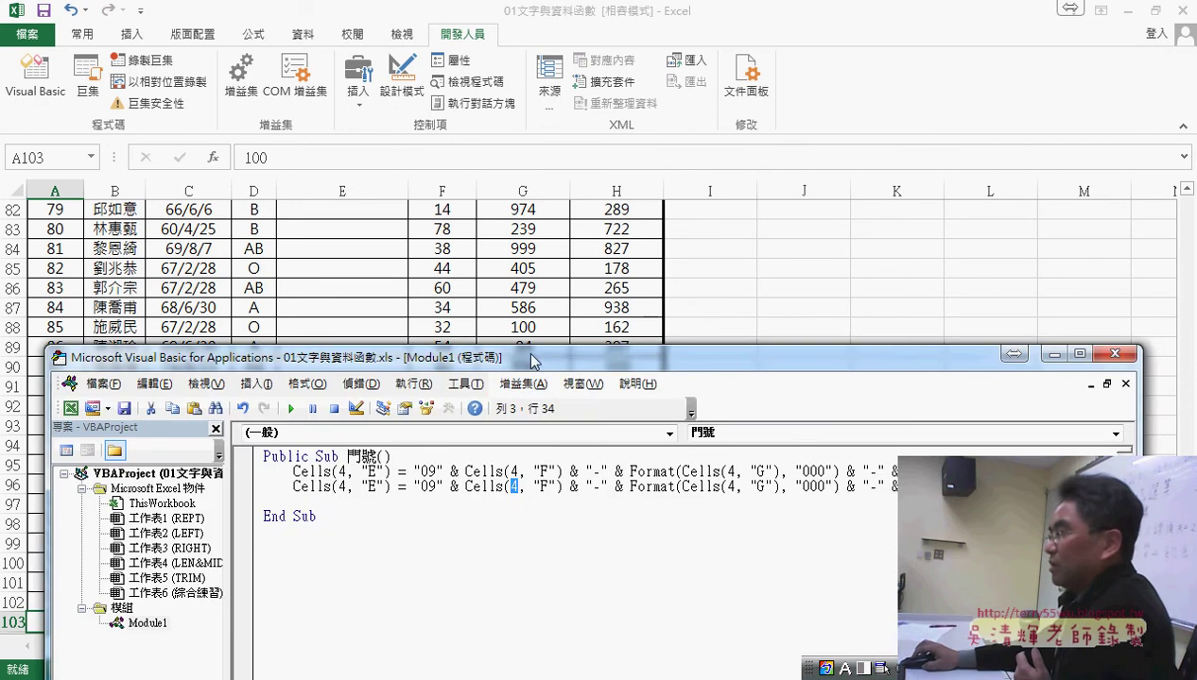
left_click_drag(532, 361, 589, 172)
double_click(397, 283)
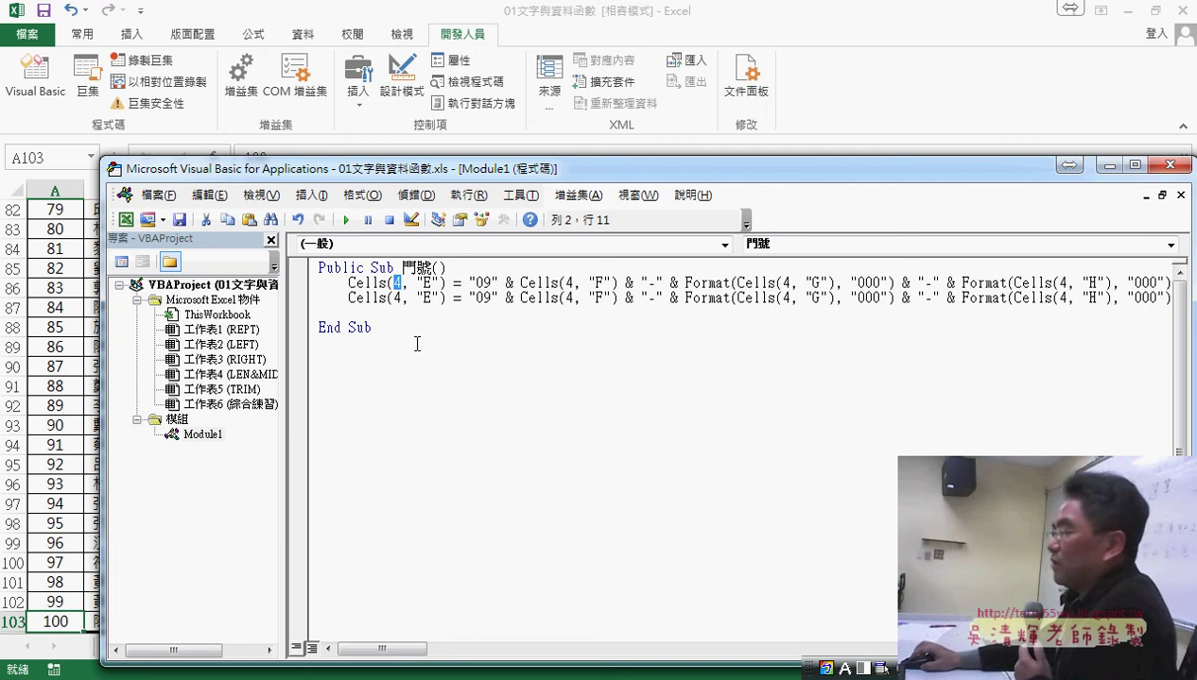
left_click(304, 299)
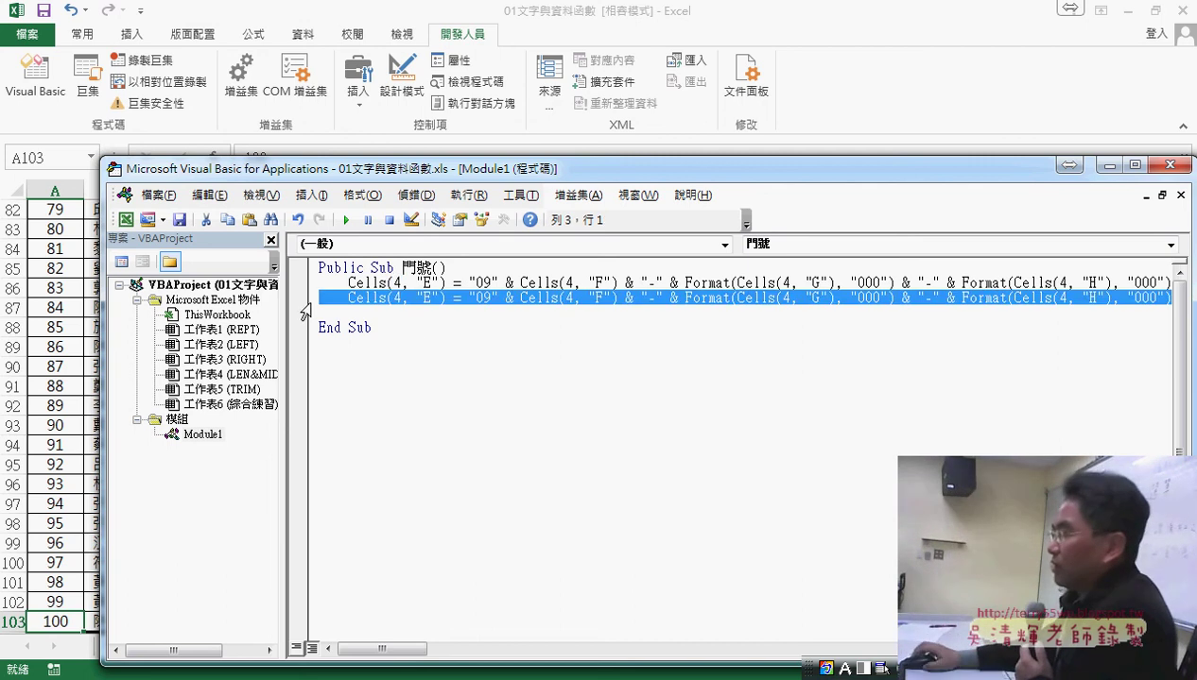
Delete the duplicate Cells line and add a For i = 4 To 103 … Next loop.
key("Delete")
left_click(479, 269)
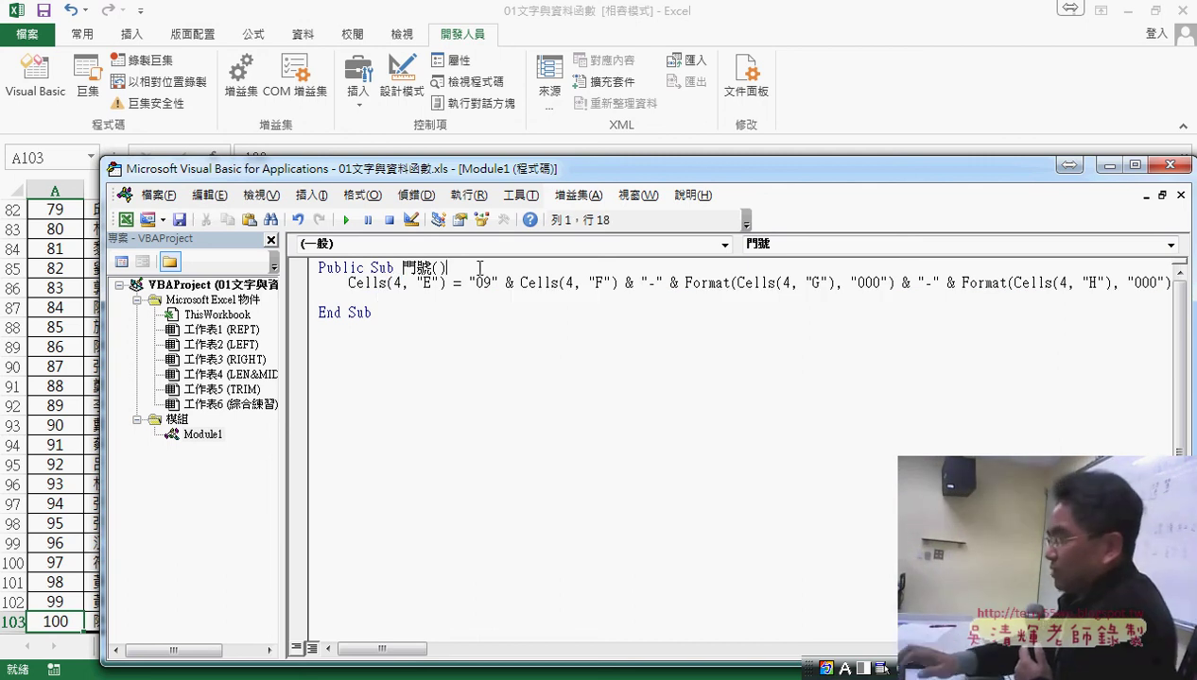
key("Return")
key("Tab")
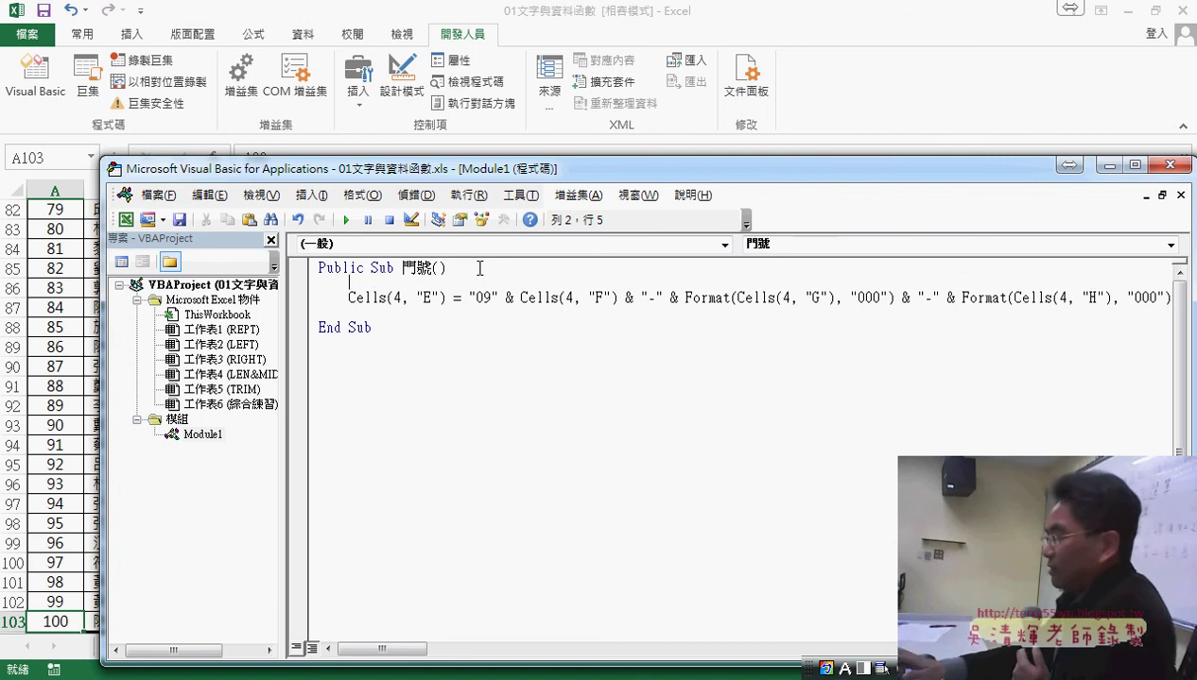
key("Return")
type("for i")
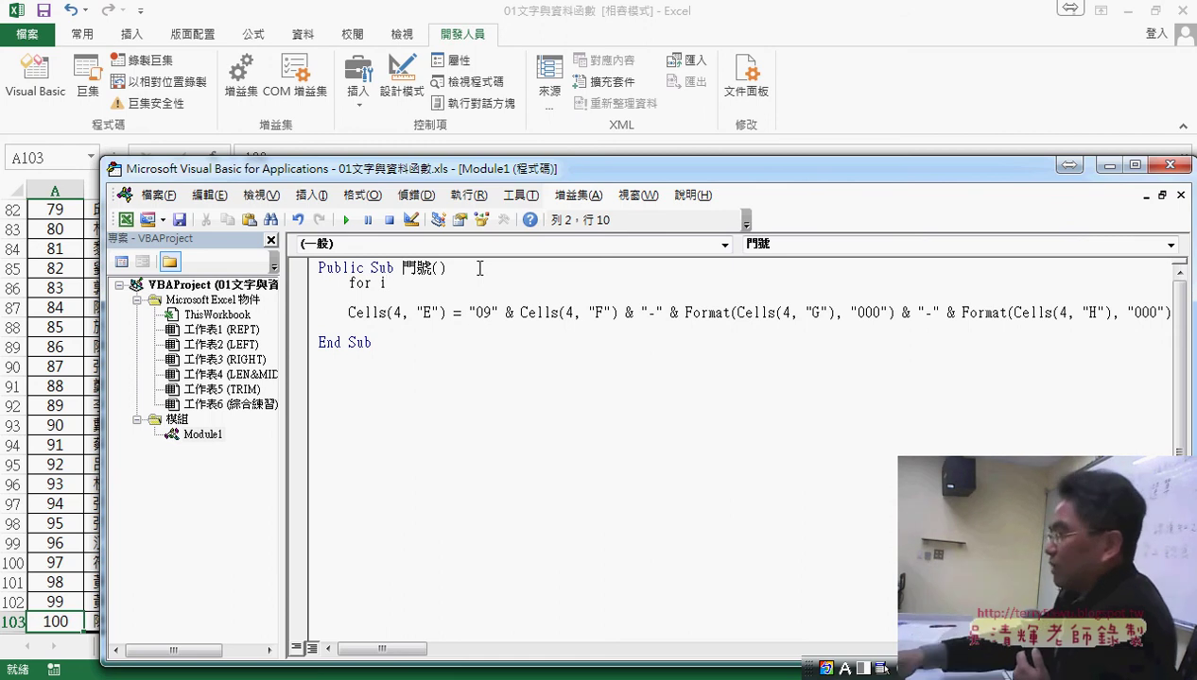
type("=4")
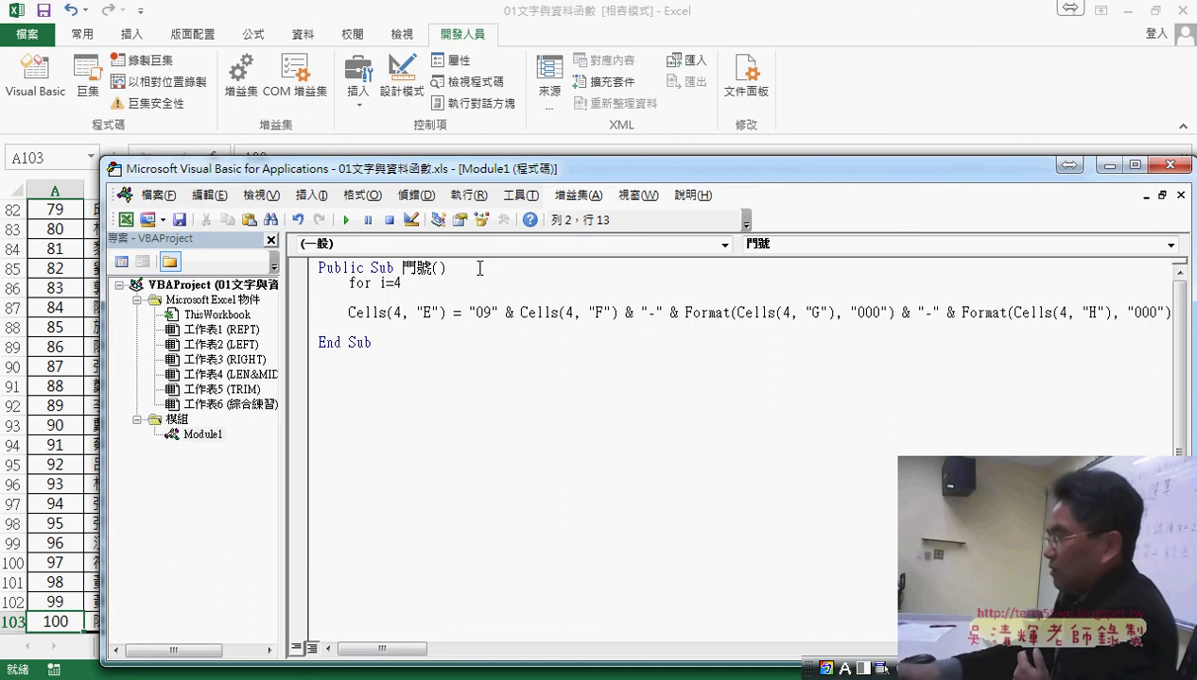
type(" to 1")
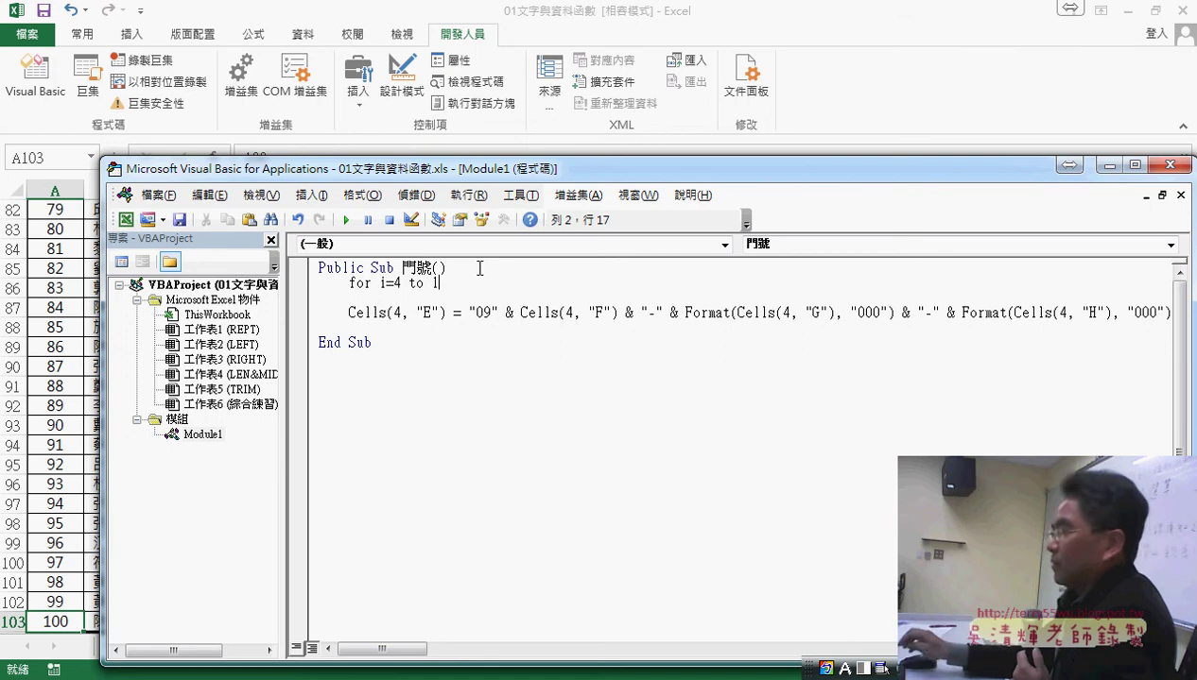
type("03")
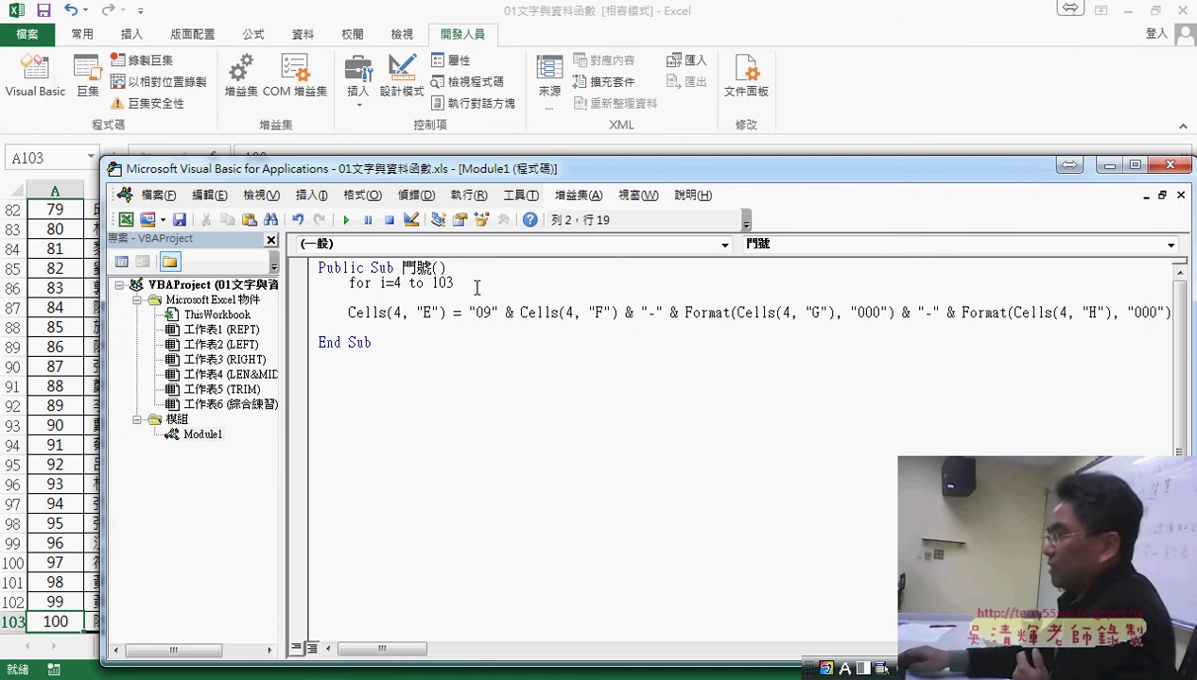
key("Return")
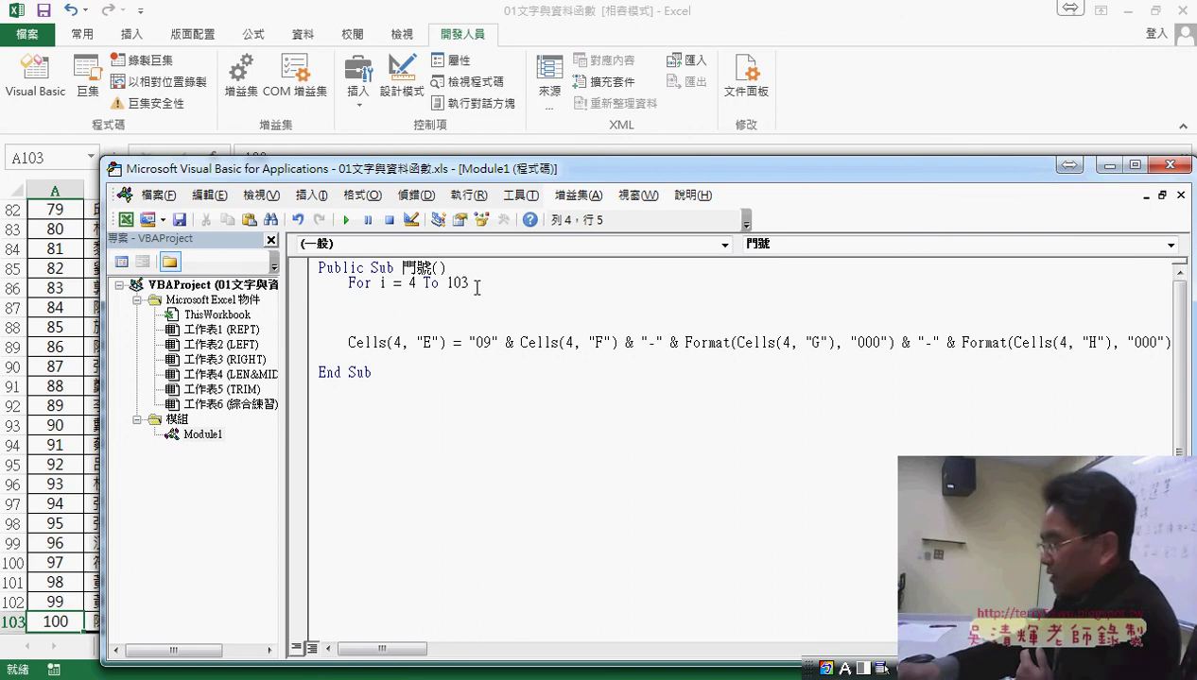
type("nex")
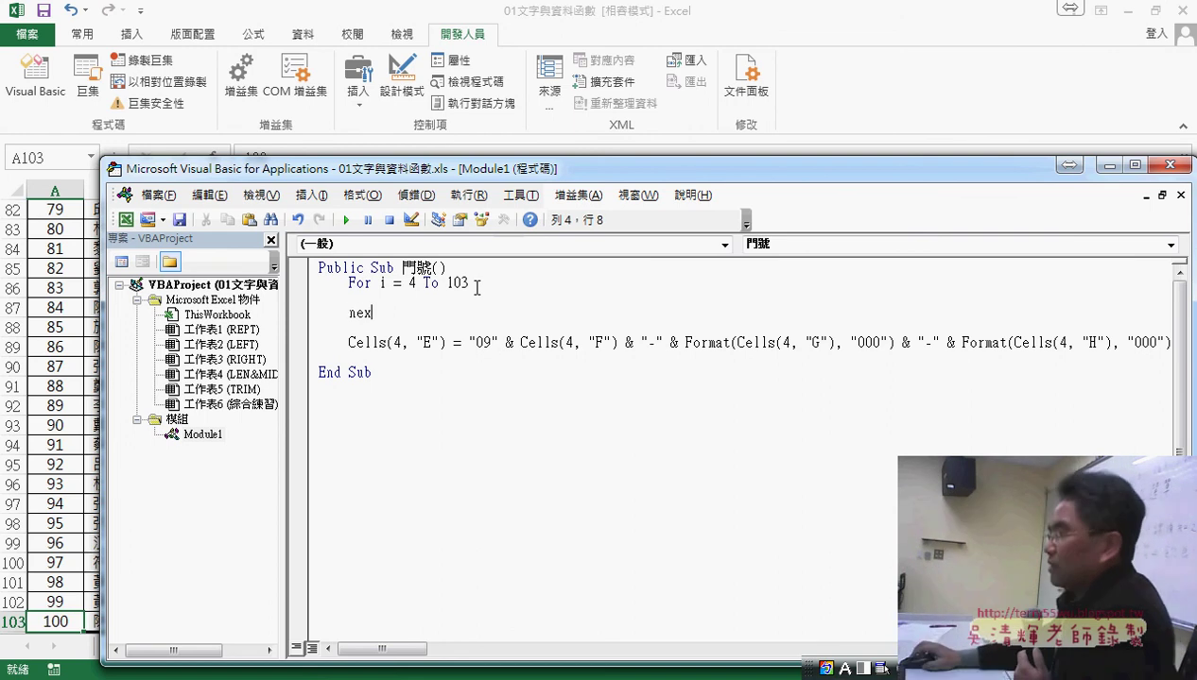
key("Down")
key("Down")
key("Down")
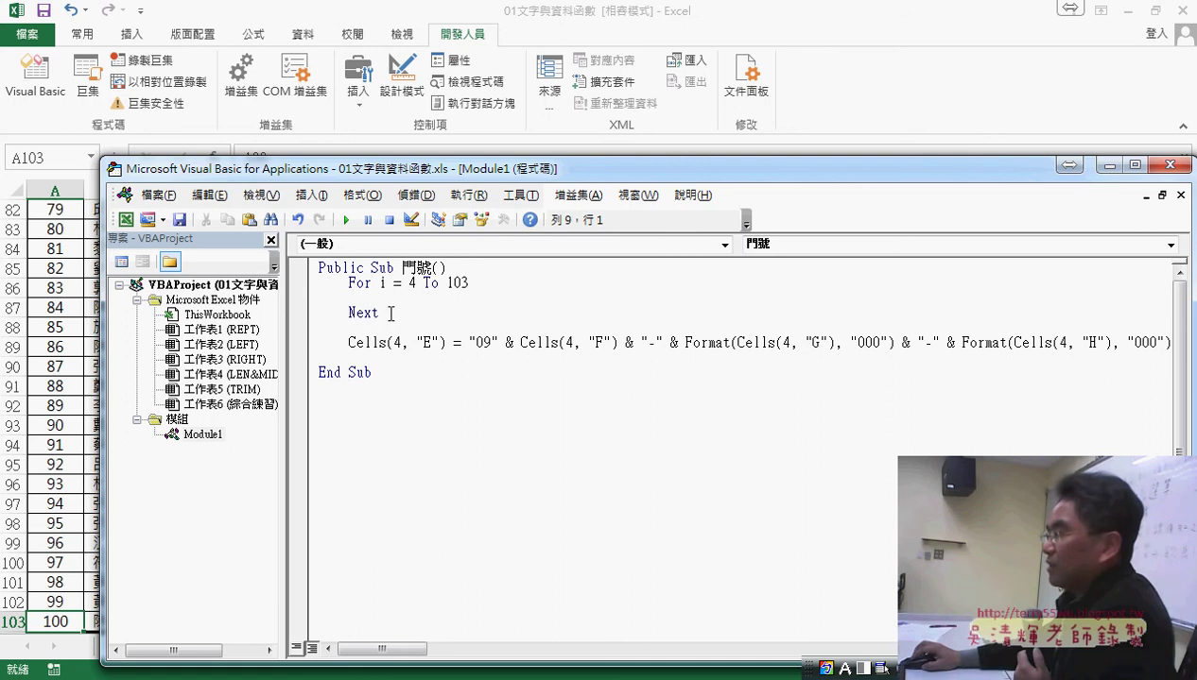
Review the loop's 4 To 103 range and select the Cells assignment line.
left_click_drag(390, 313, 355, 312)
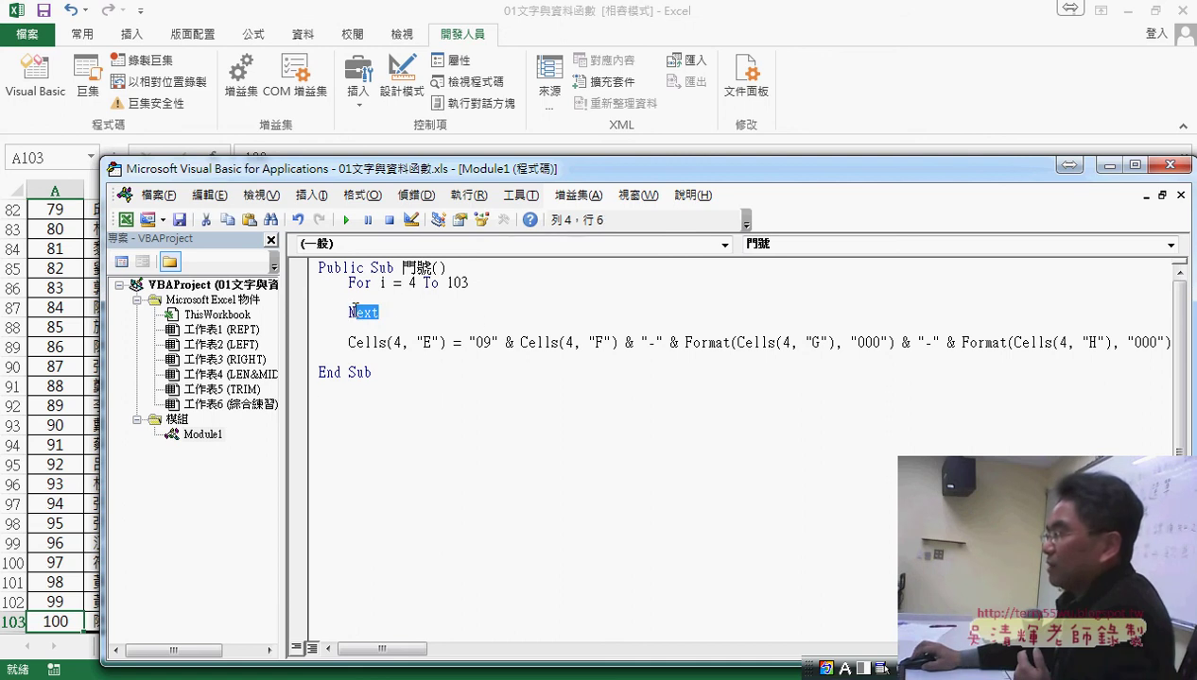
double_click(412, 283)
left_click(362, 314)
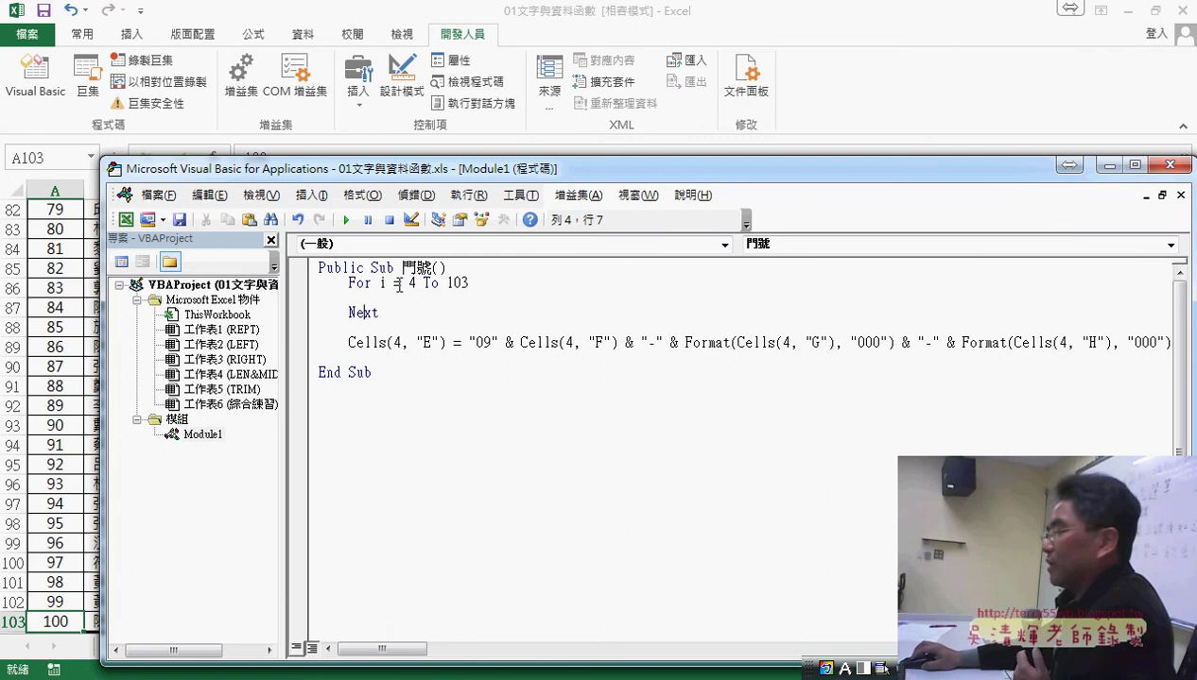
left_click_drag(469, 283, 409, 283)
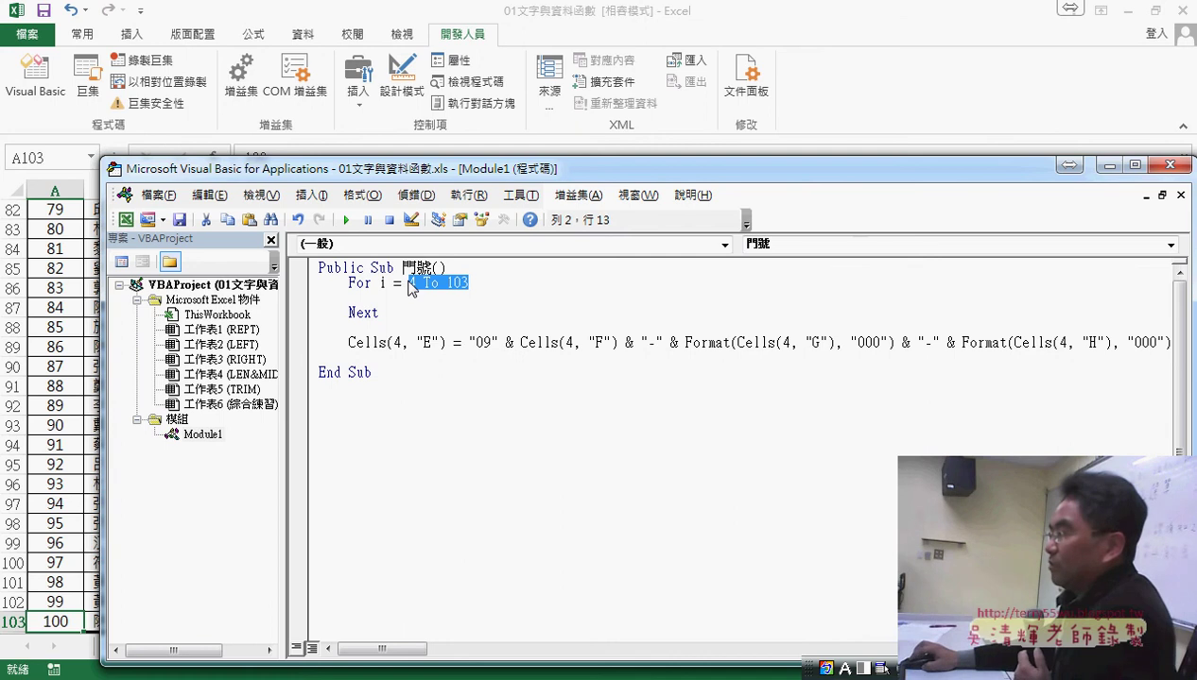
left_click(308, 344)
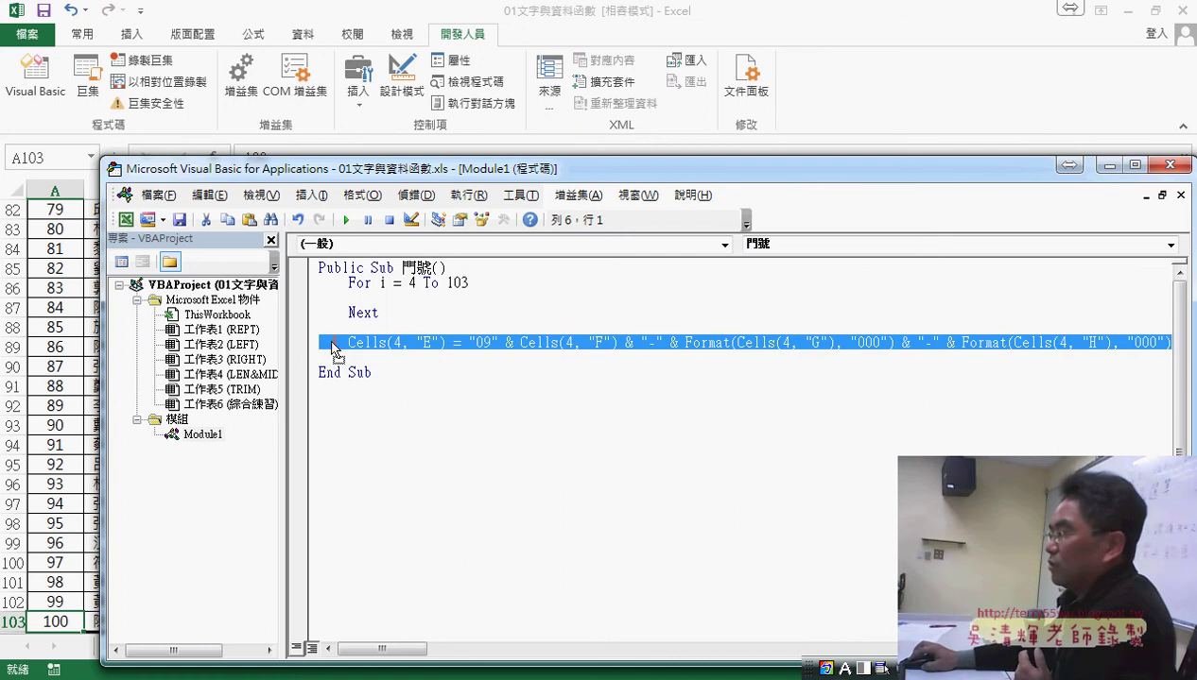
Move the Cells line between For and Next, indent it, and remove the blank lines before End Sub.
left_click_drag(333, 348, 307, 302)
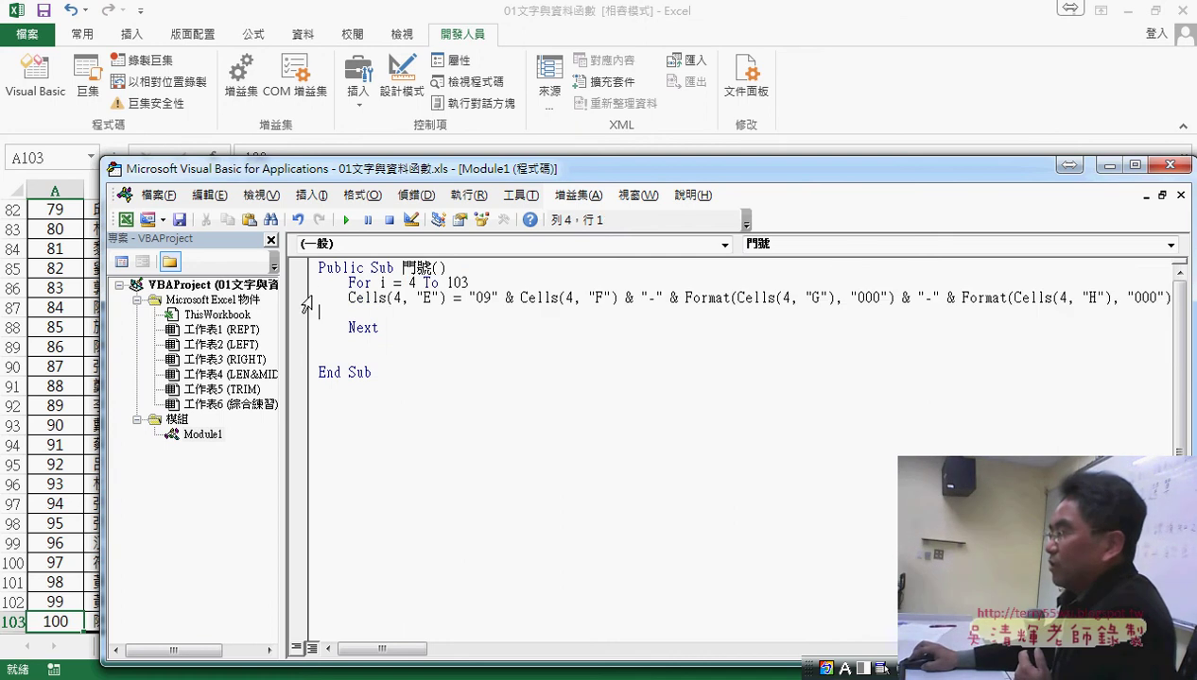
left_click(317, 297)
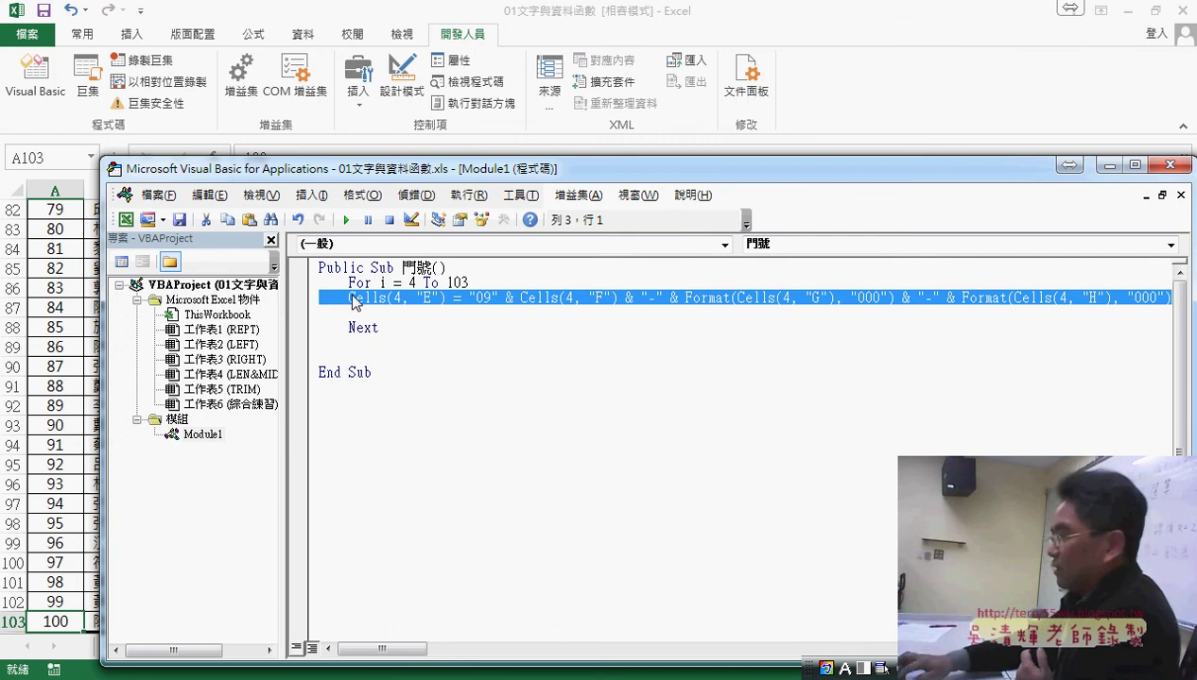
key("Left")
key("Tab")
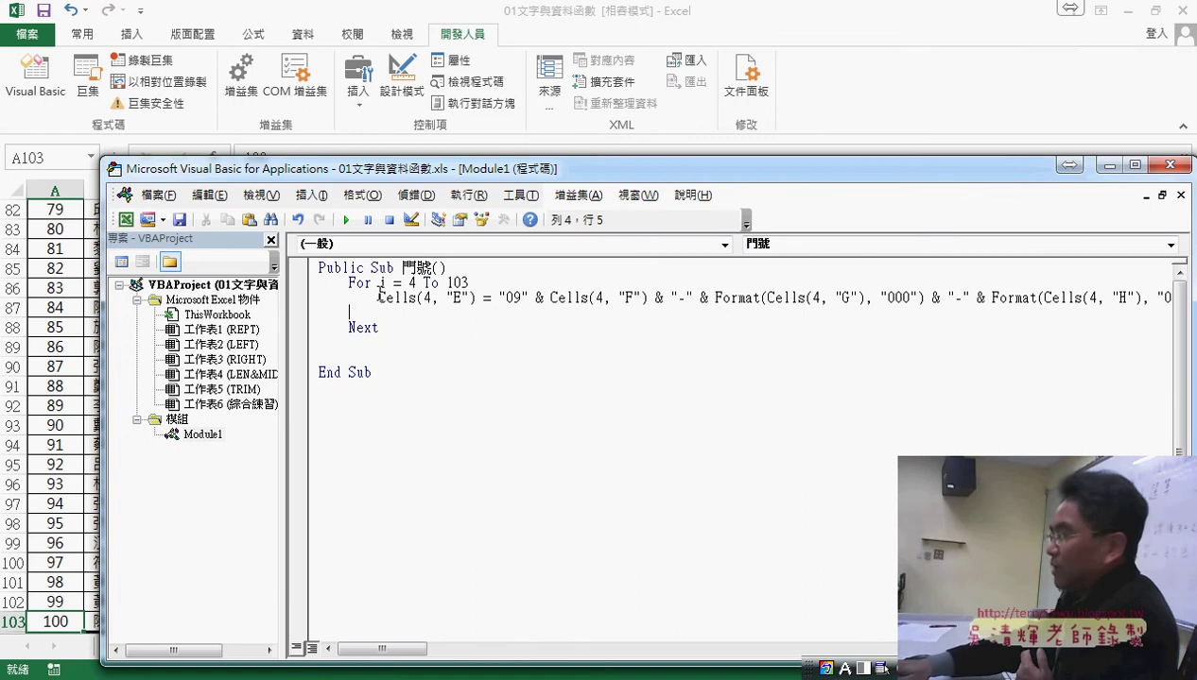
key("Up")
key("End")
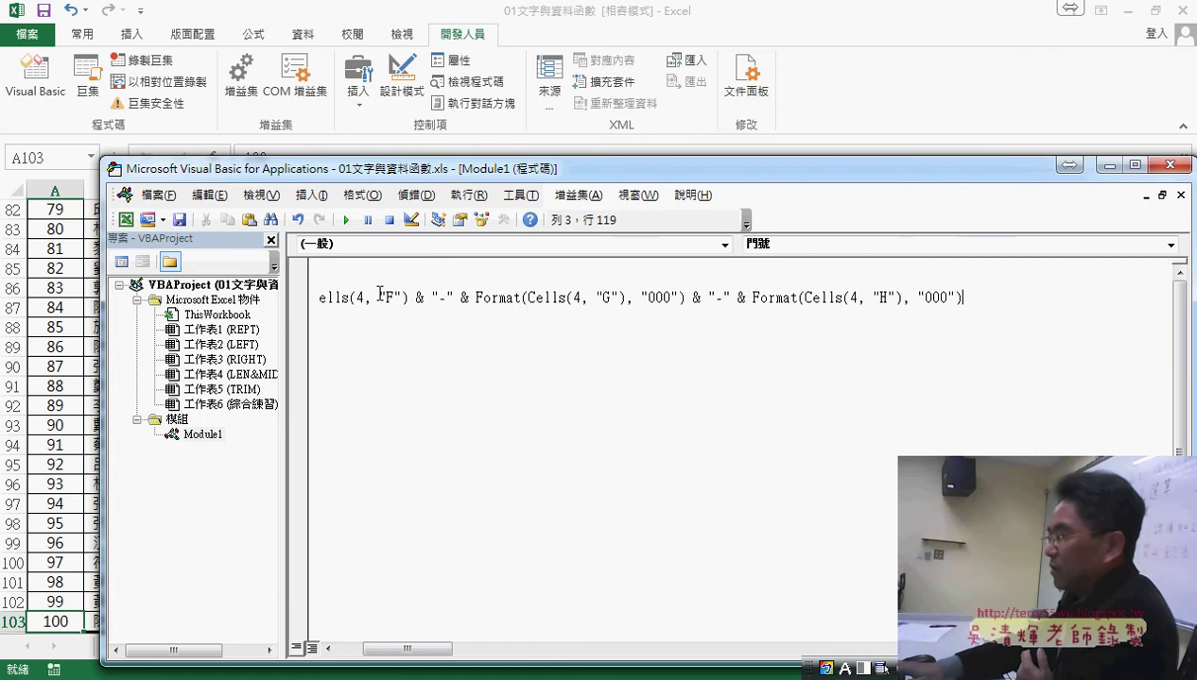
key("Down")
key("Delete")
key("Delete")
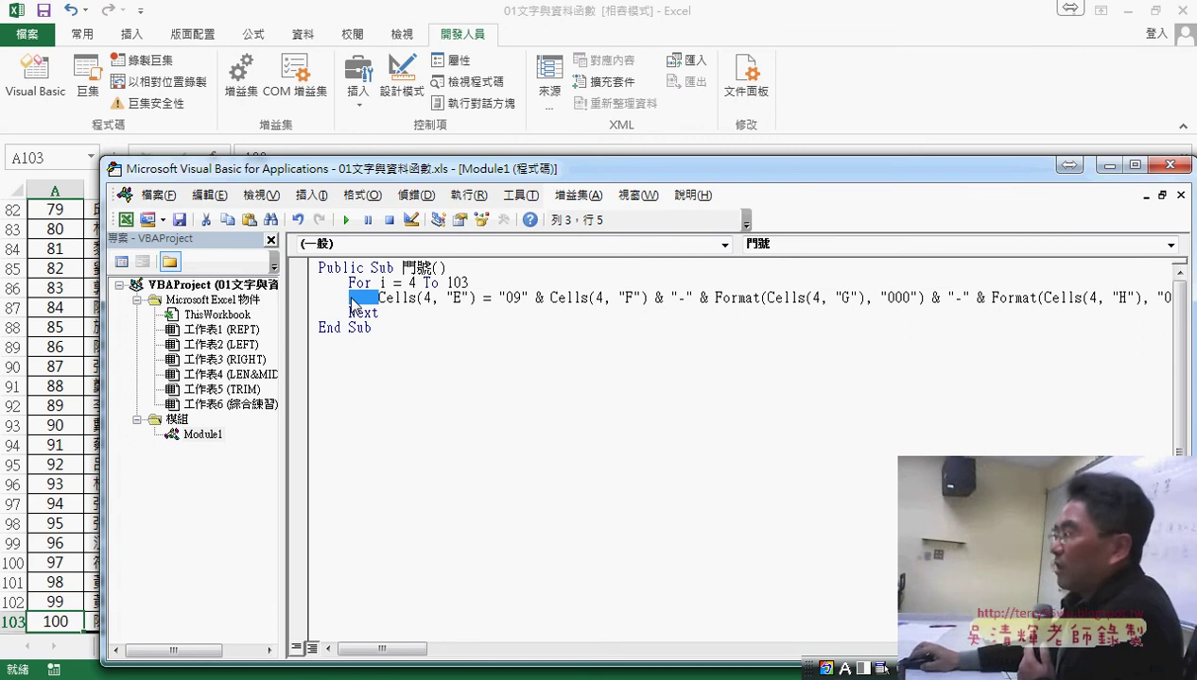
left_click_drag(379, 176, 363, 89)
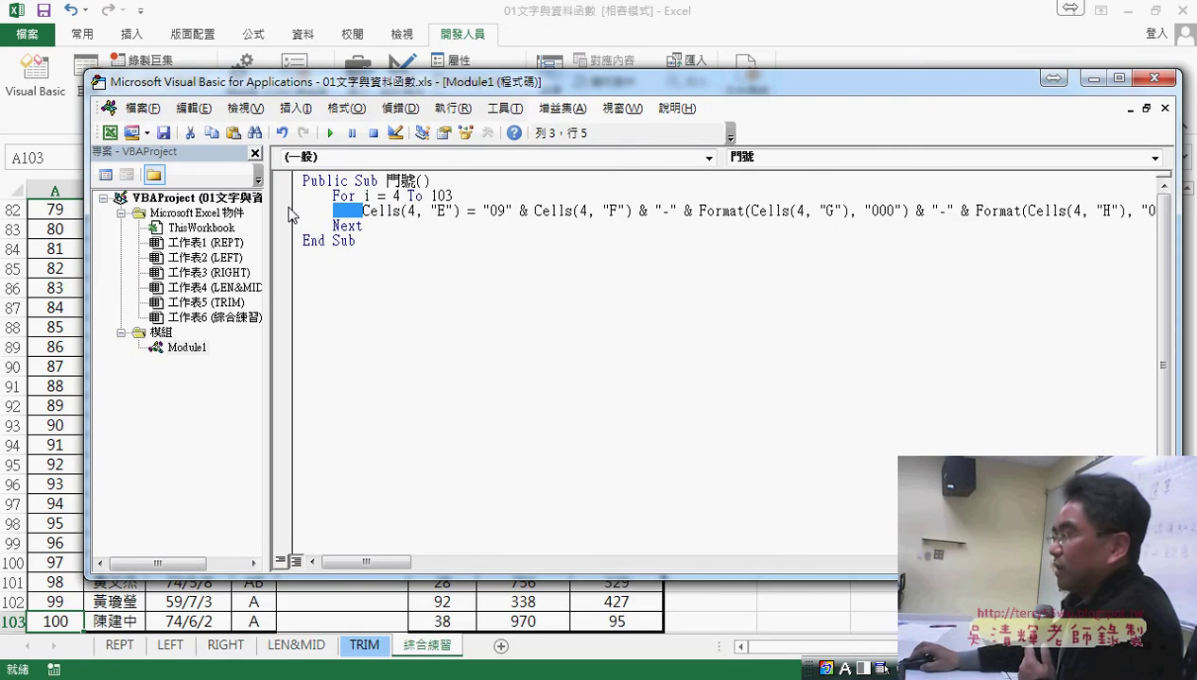
Replace the row number 4 with the loop variable i in the Cells references.
left_click_drag(267, 216, 195, 220)
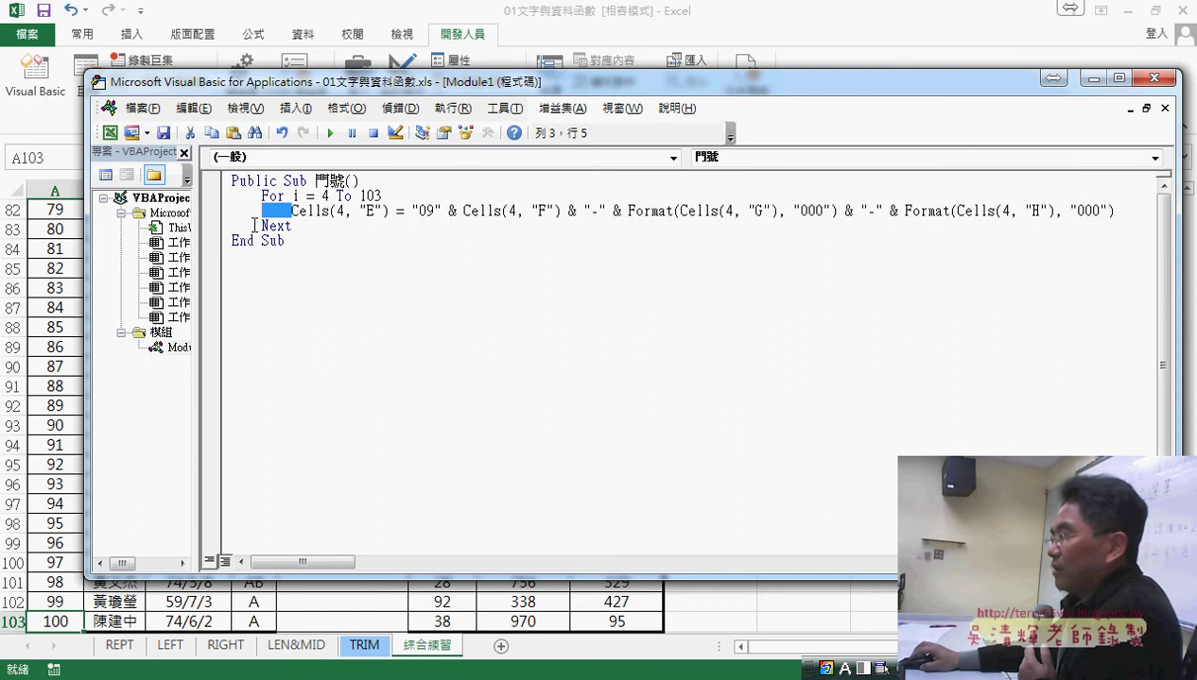
double_click(339, 211)
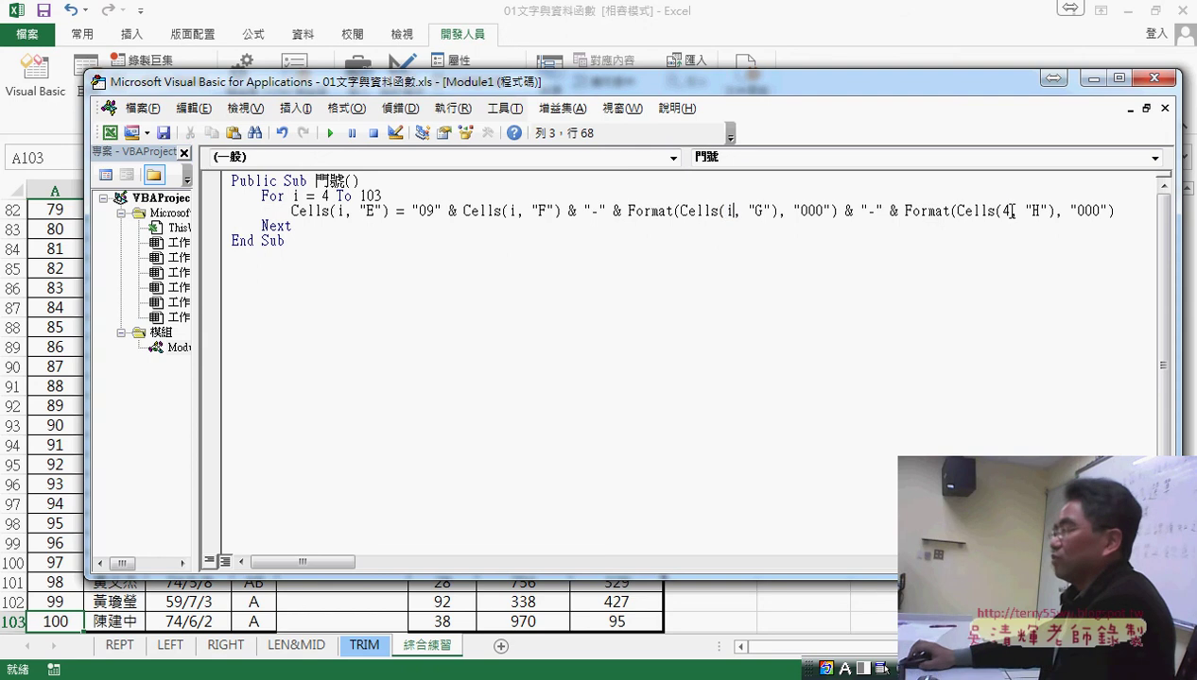
type("i")
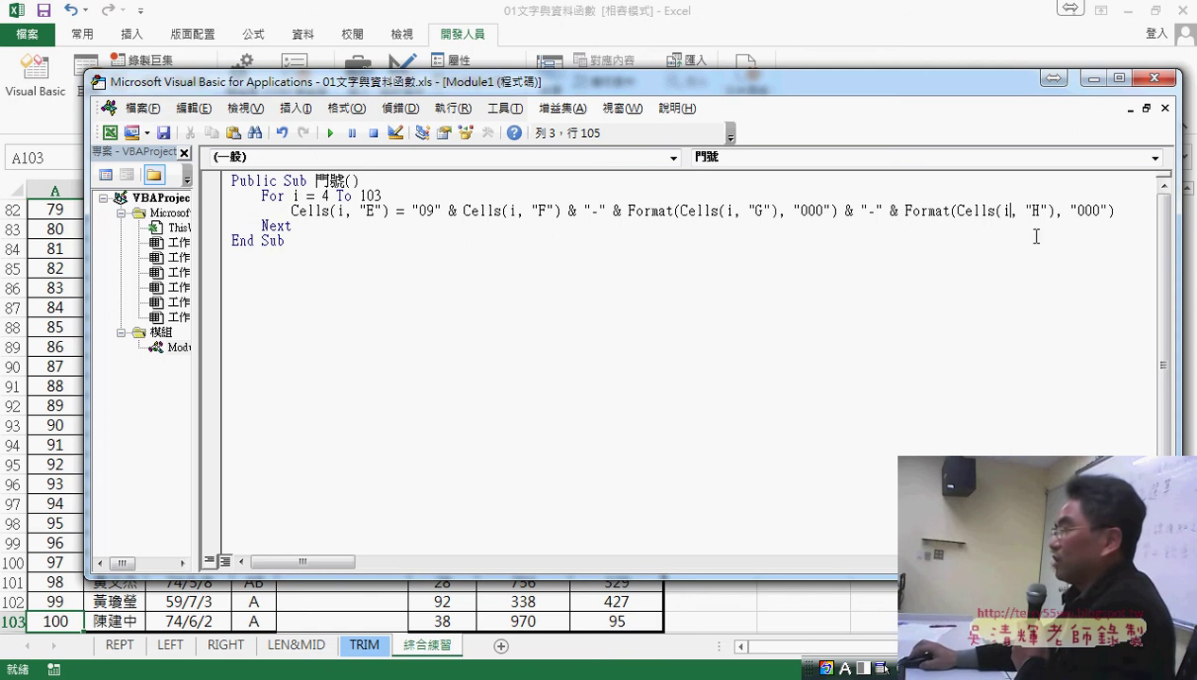
left_click_drag(1139, 212, 293, 212)
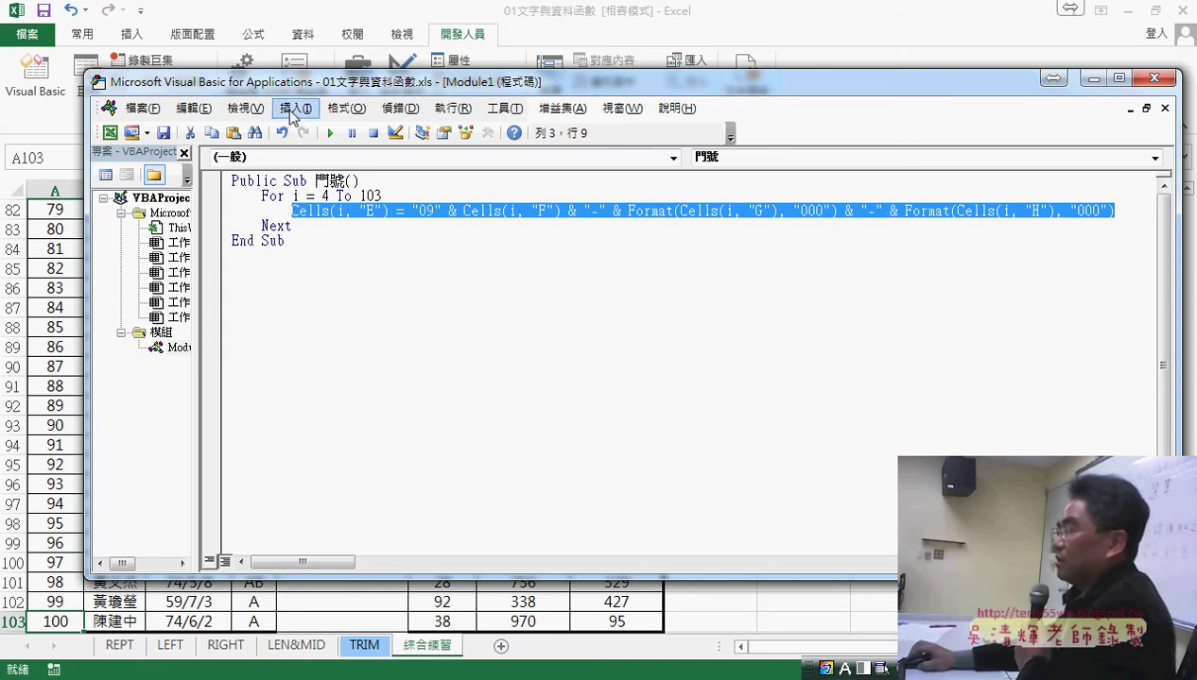
Return to the top of the sheet and run the looped 門號 macro to fill column E.
left_click_drag(338, 89, 699, 93)
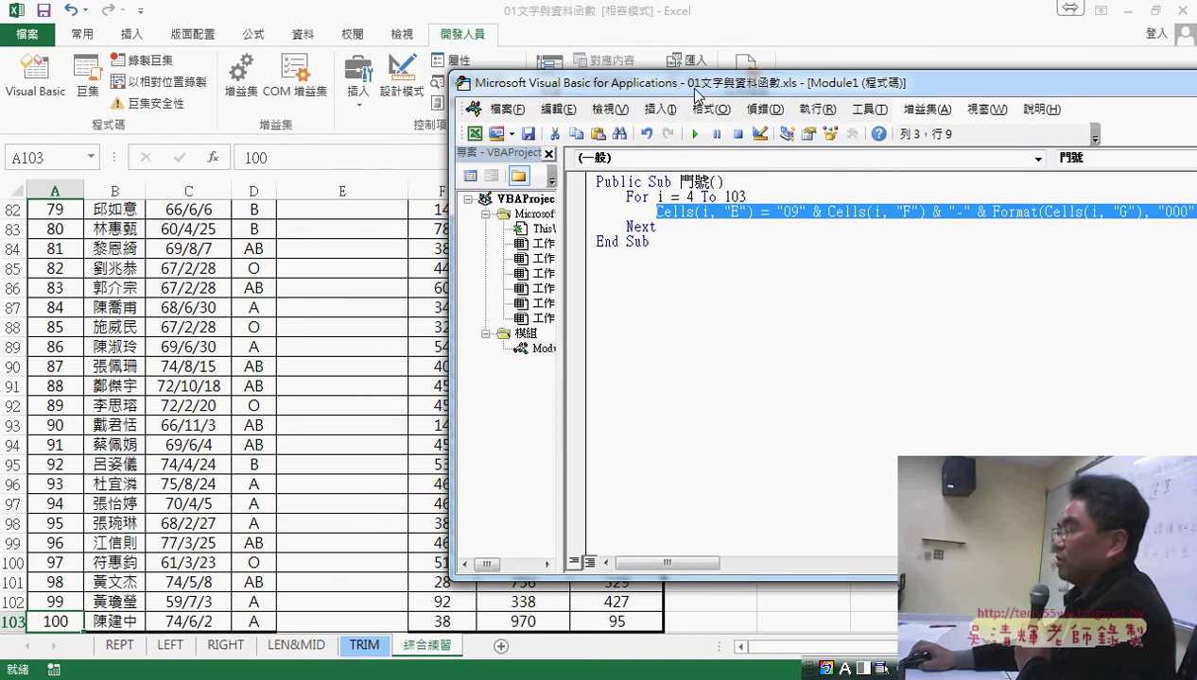
left_click(59, 621)
key("ctrl+Up")
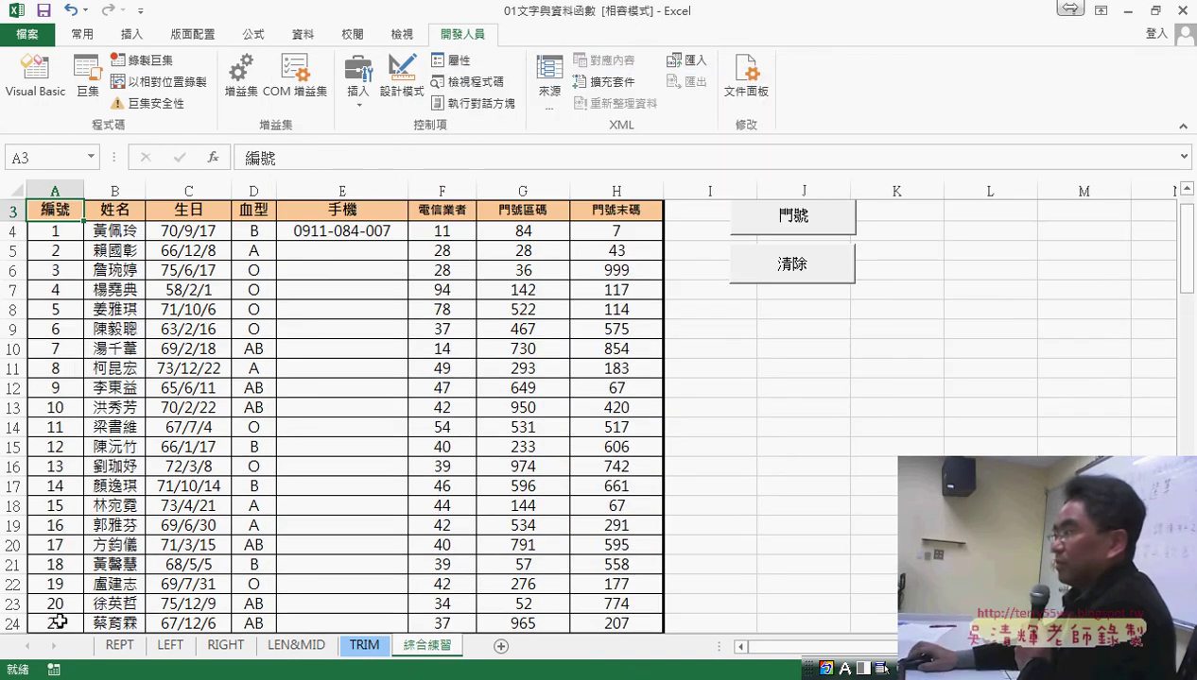
left_click(38, 94)
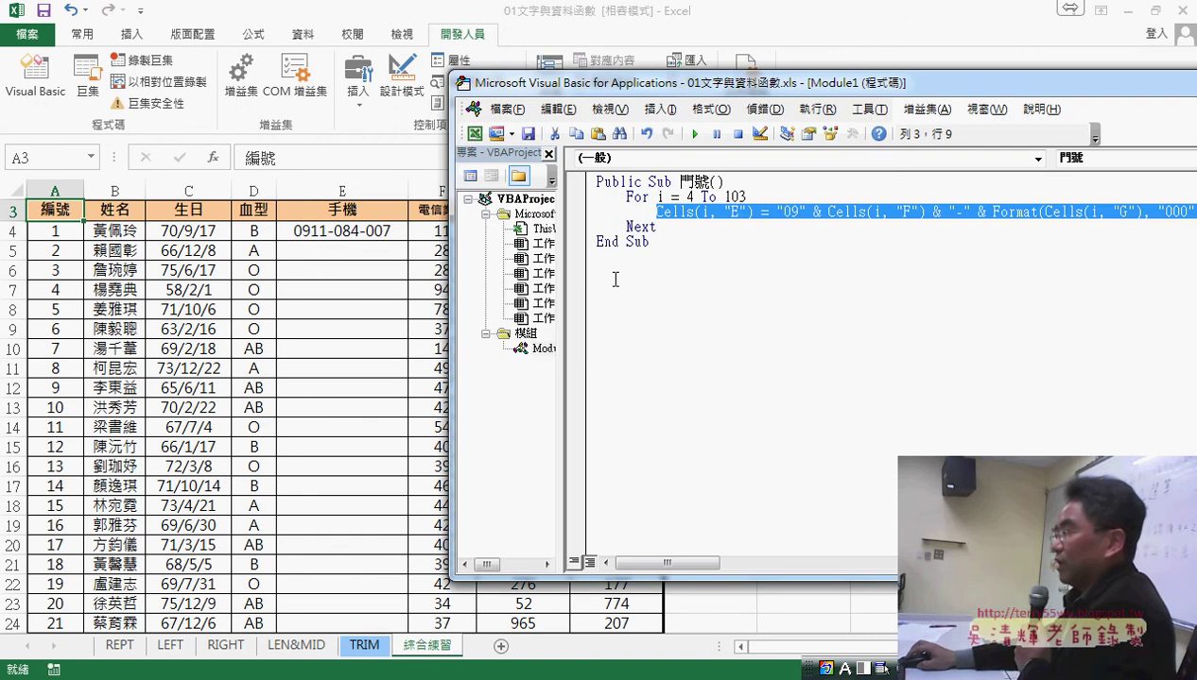
left_click(698, 137)
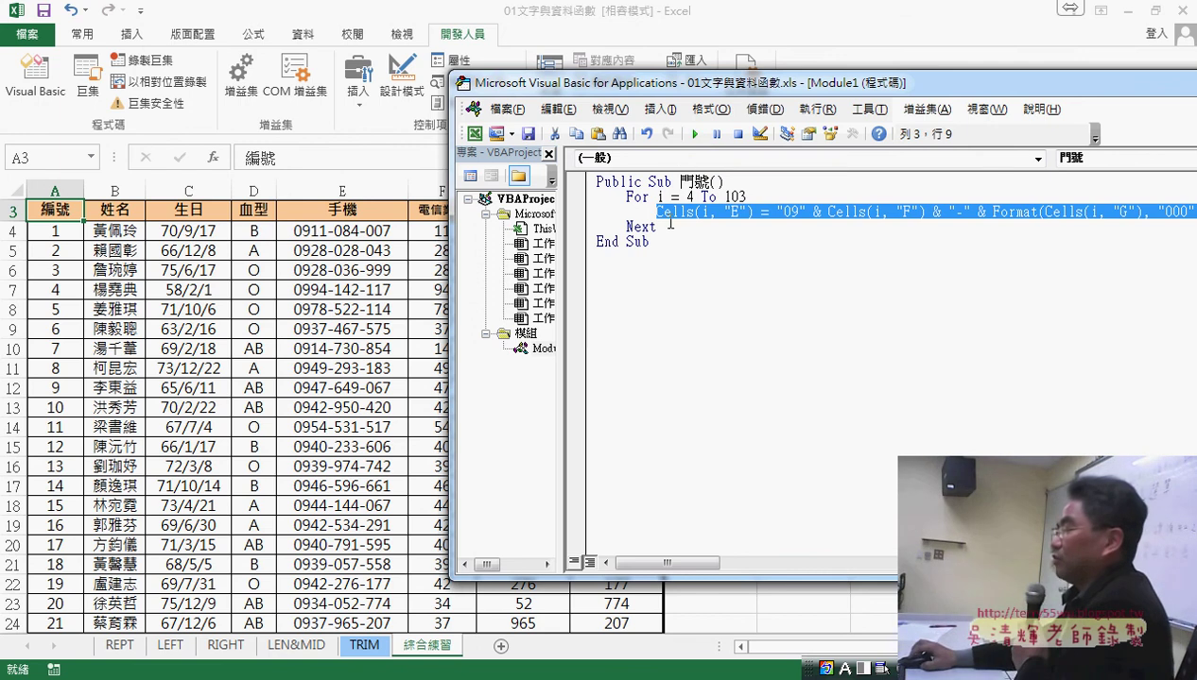
left_click_drag(656, 243, 583, 181)
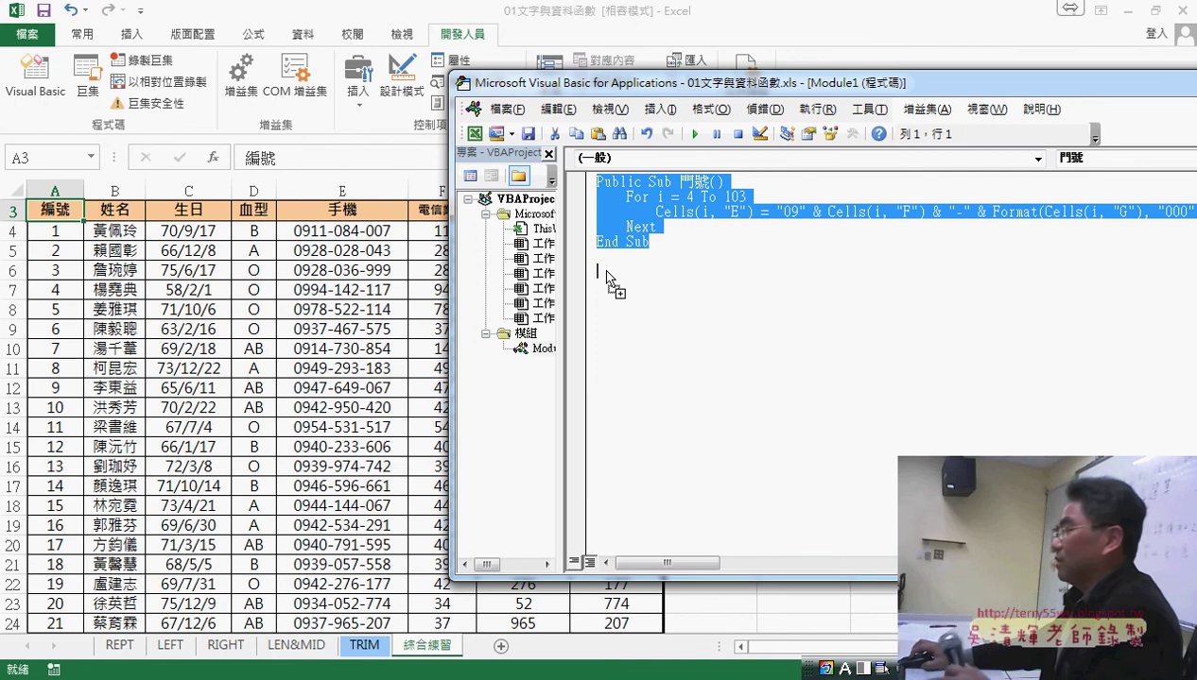
Duplicate the 門號 sub below the original and rename the copy 清除.
left_click_drag(606, 275, 600, 271)
left_click_drag(679, 271, 711, 271)
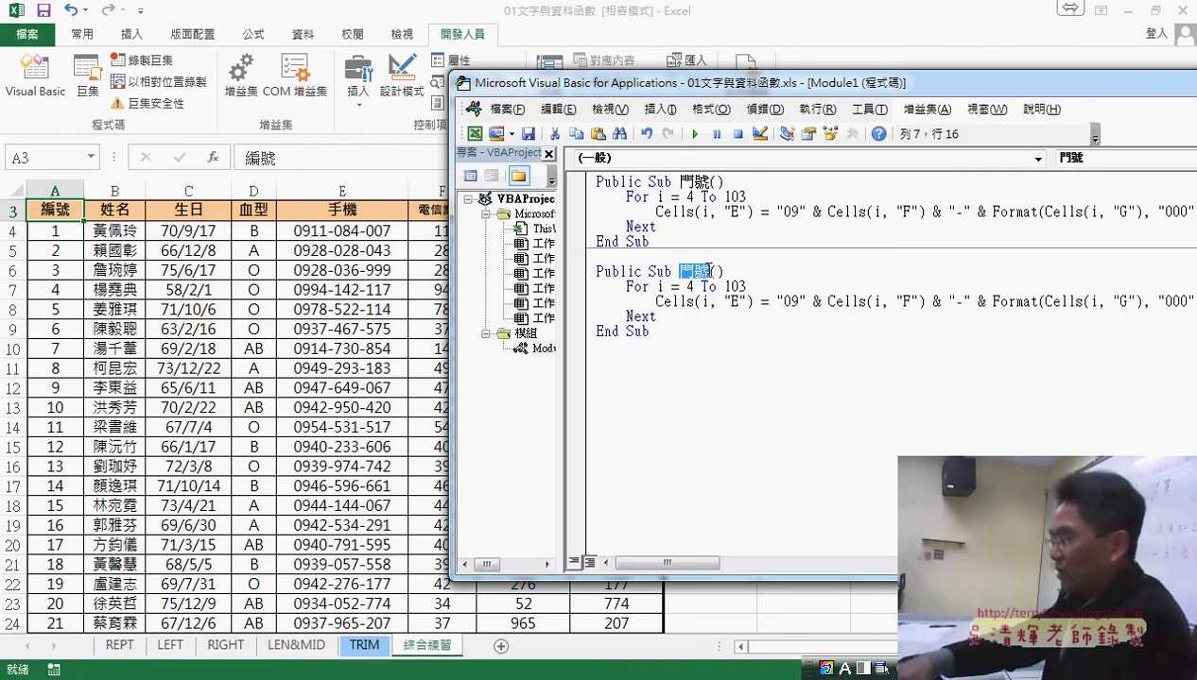
left_click_drag(710, 271, 715, 289)
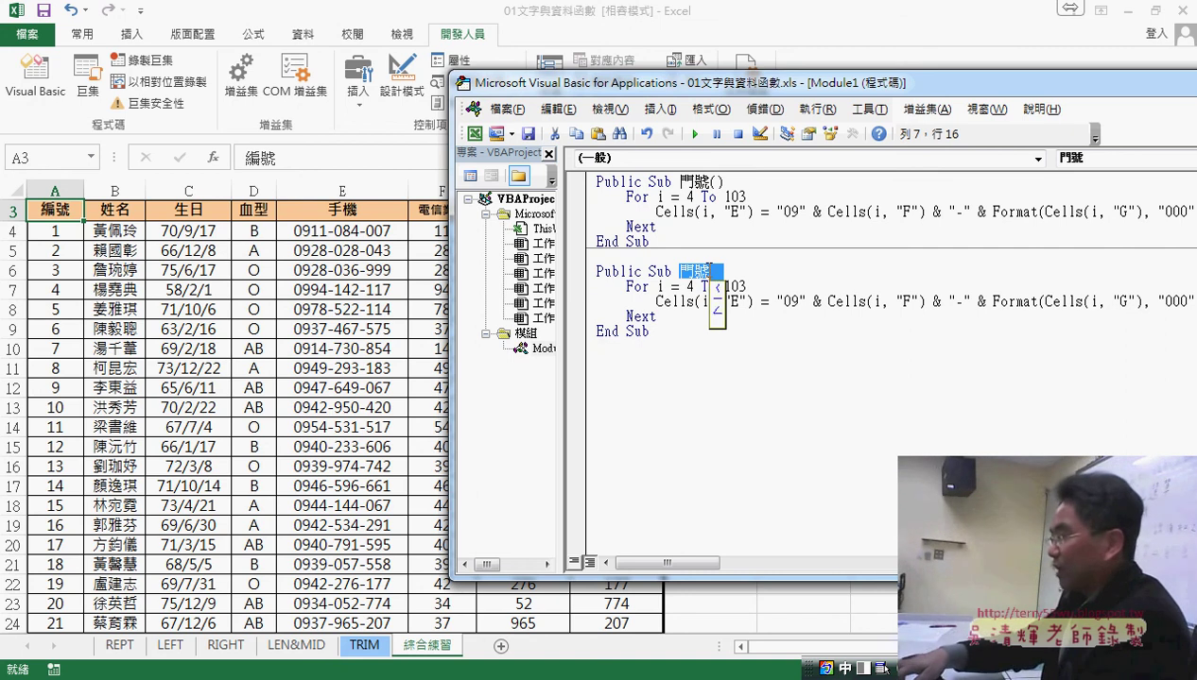
type("清")
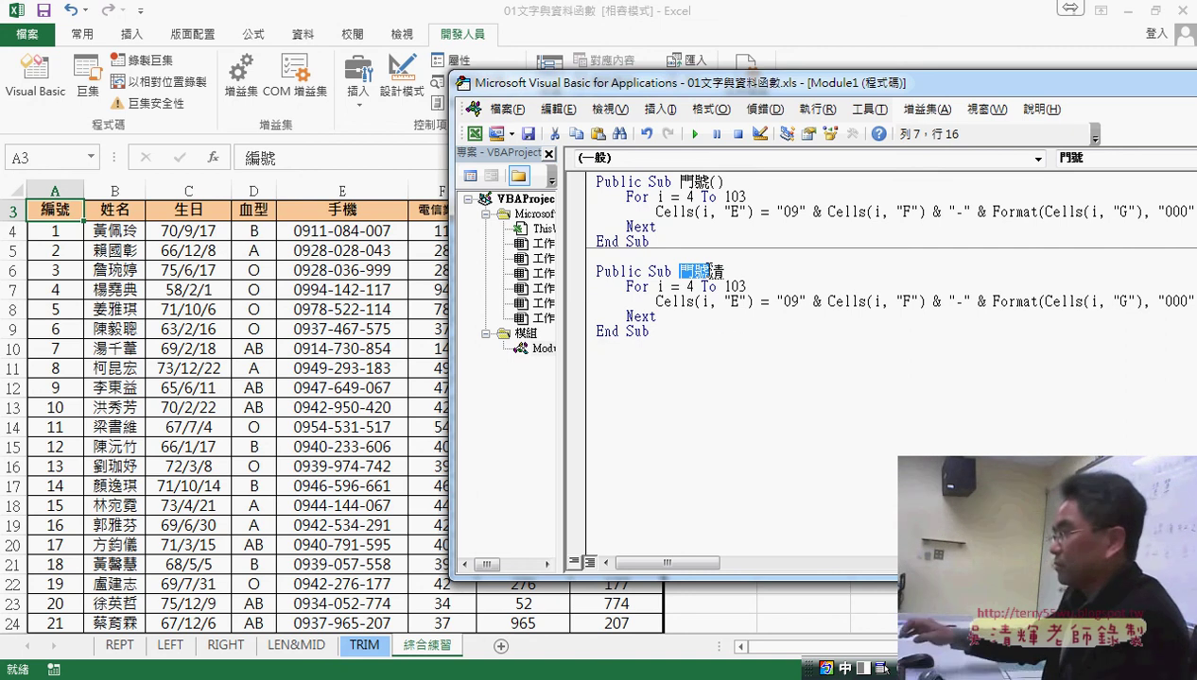
type("除(")
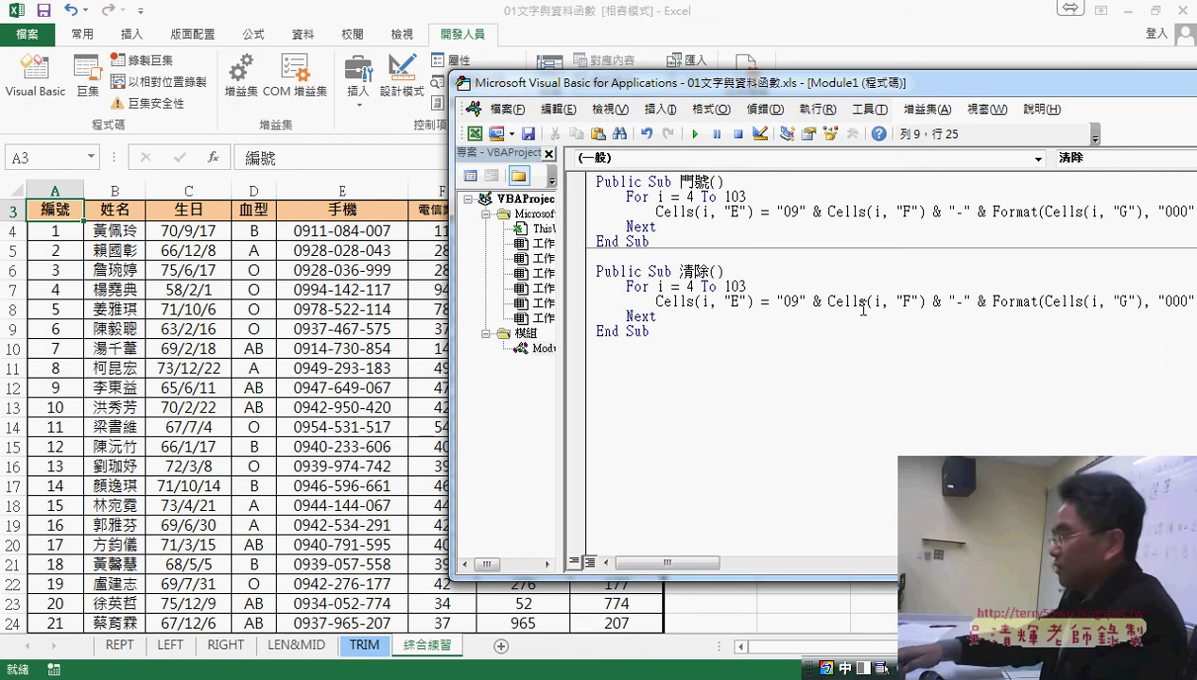
Replace the phone-number expression in 清除 so Cells(i, "E") is set to "".
key("shift+End")
key("Delete")
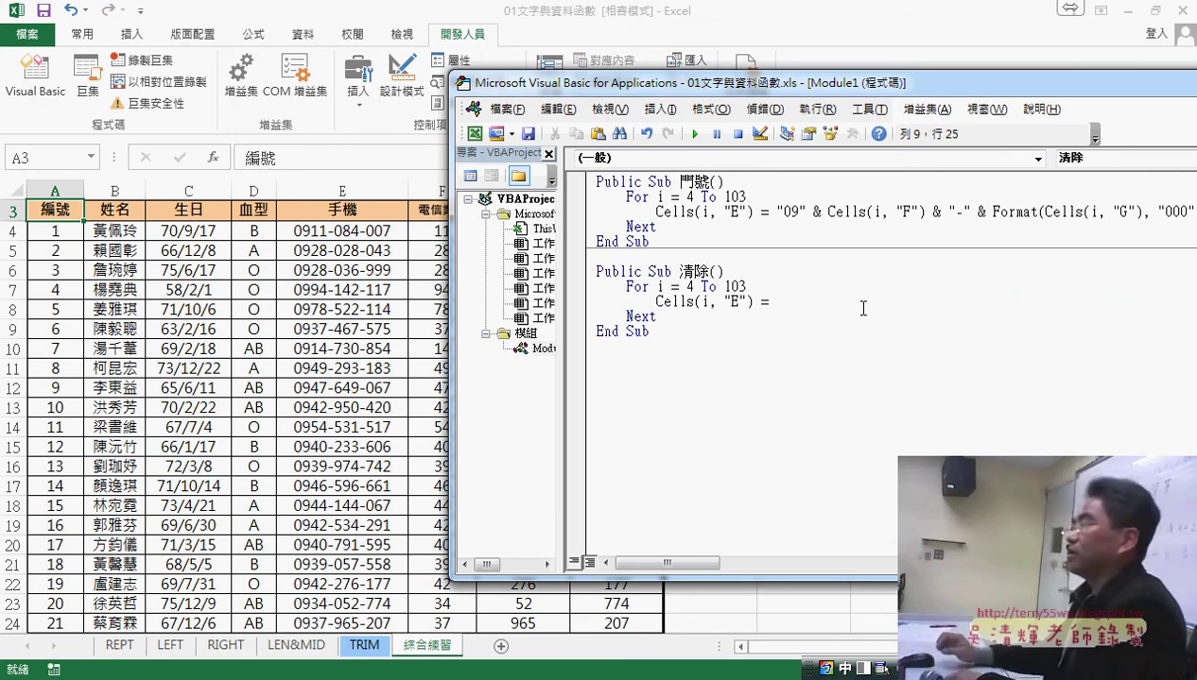
type("\"\"")
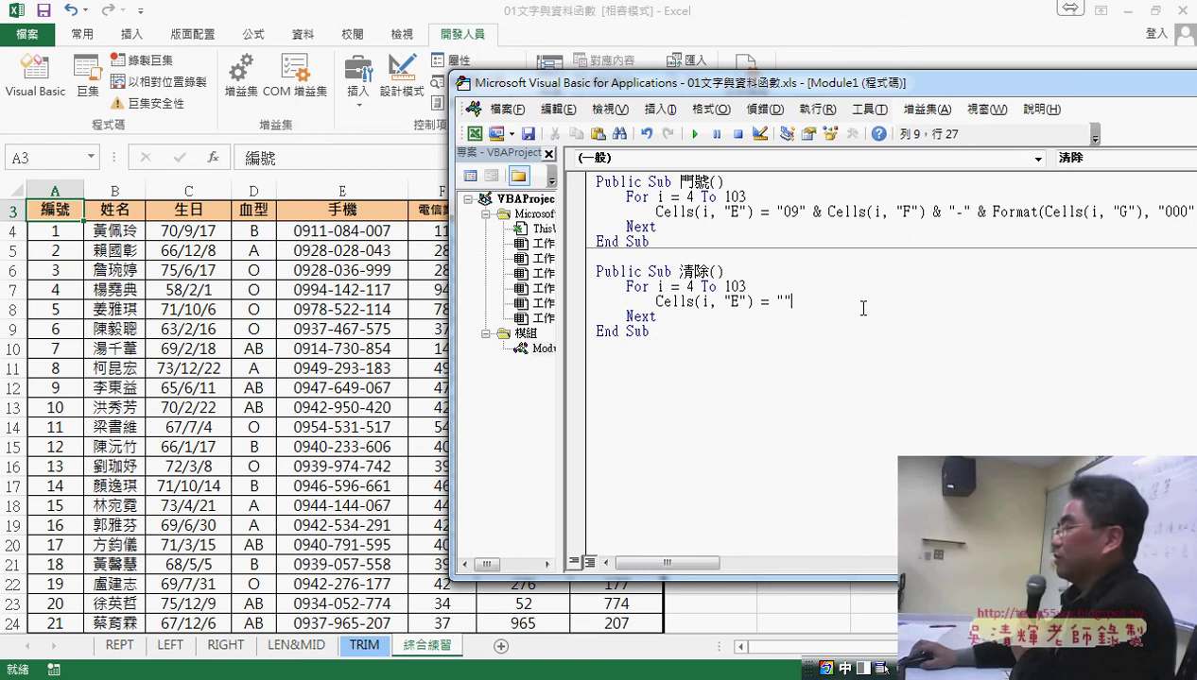
left_click_drag(790, 302, 784, 302)
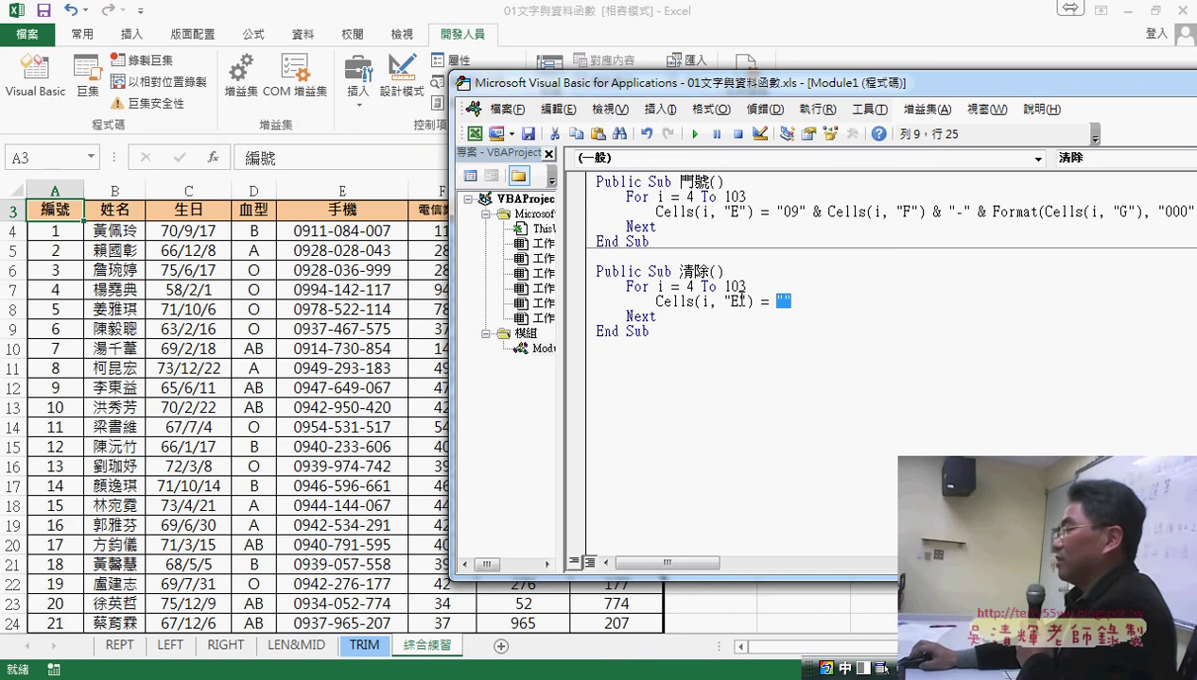
left_click_drag(753, 301, 678, 301)
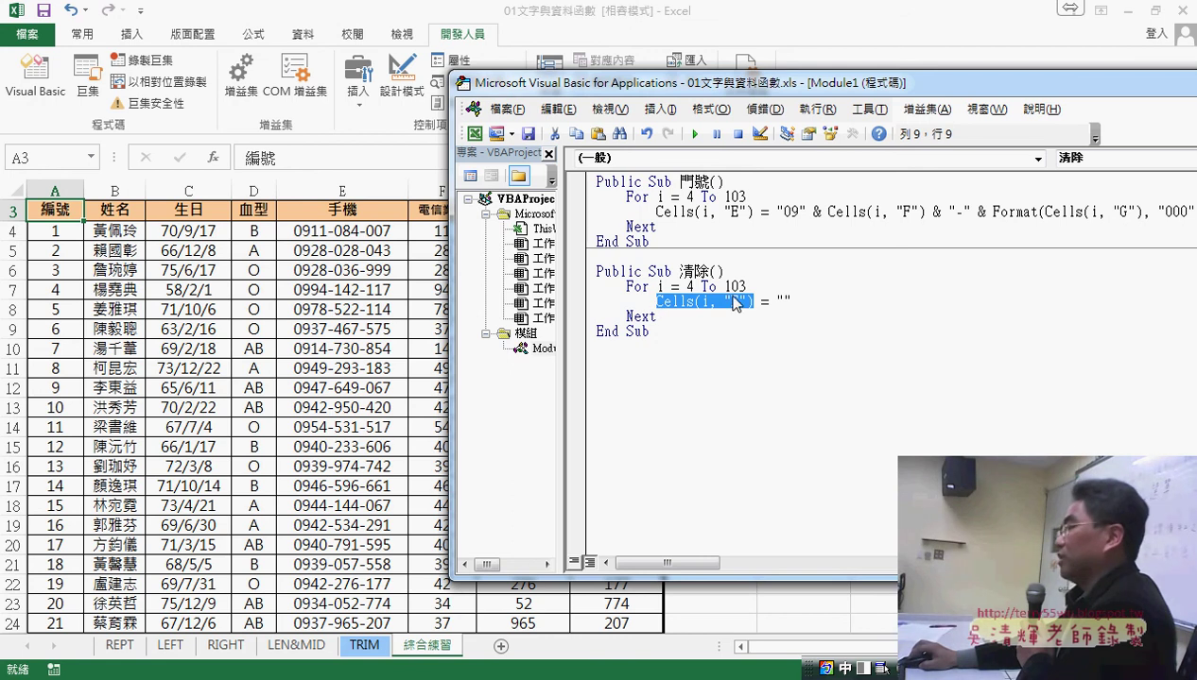
left_click(792, 300)
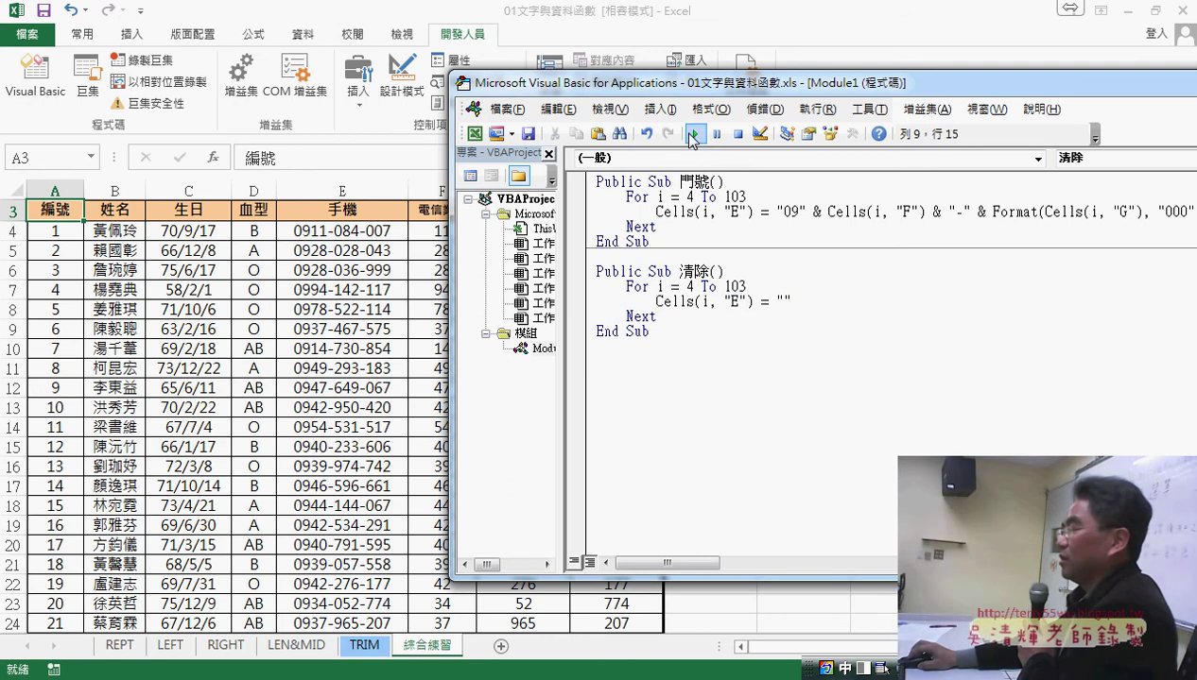
Run 清除 to empty column E, then run 門號 to refill it with phone numbers.
left_click(692, 135)
left_click(682, 199)
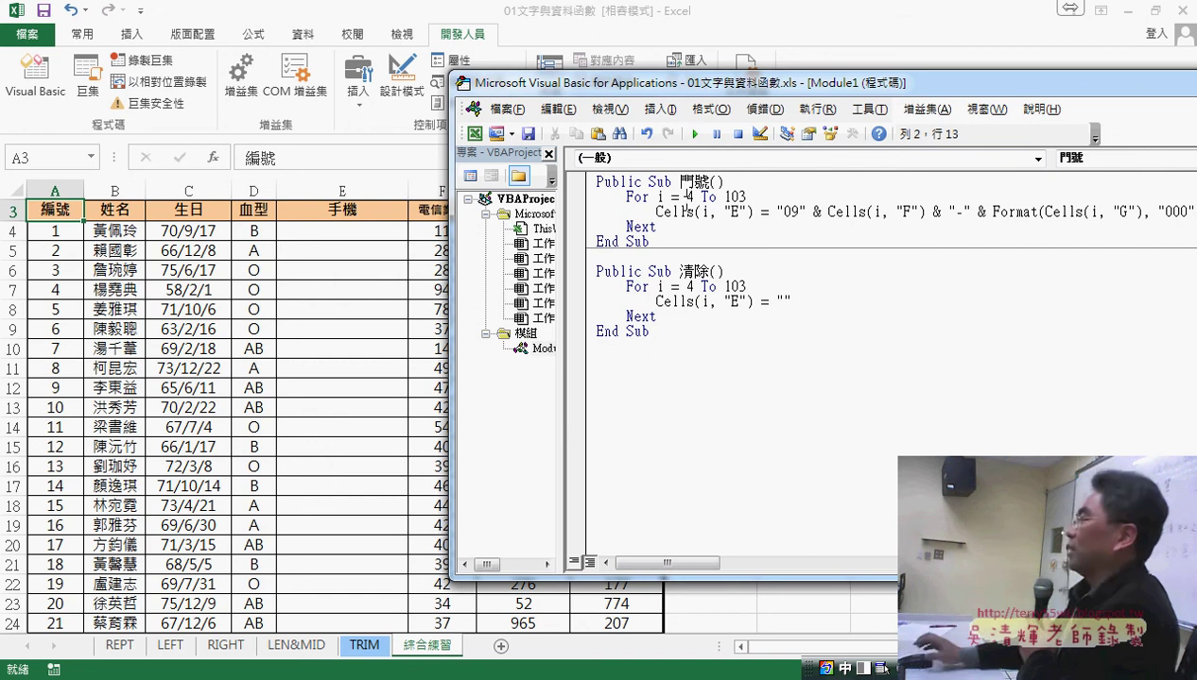
left_click(693, 135)
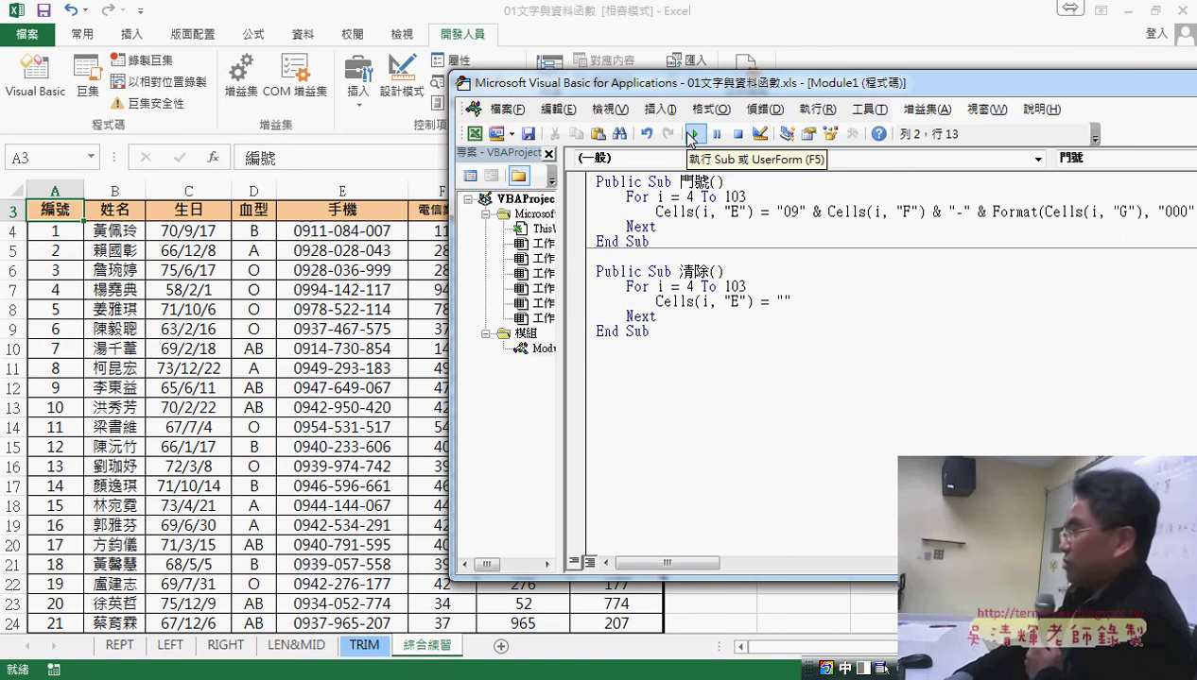
left_click(693, 137)
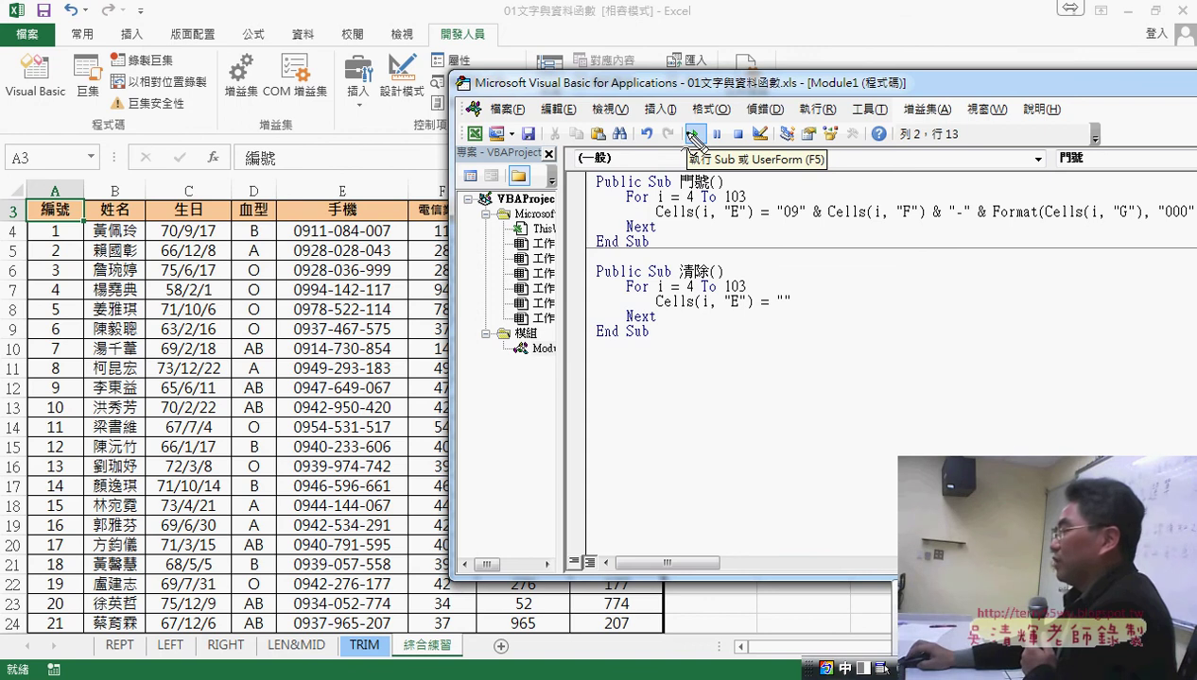
left_click_drag(884, 203, 777, 201)
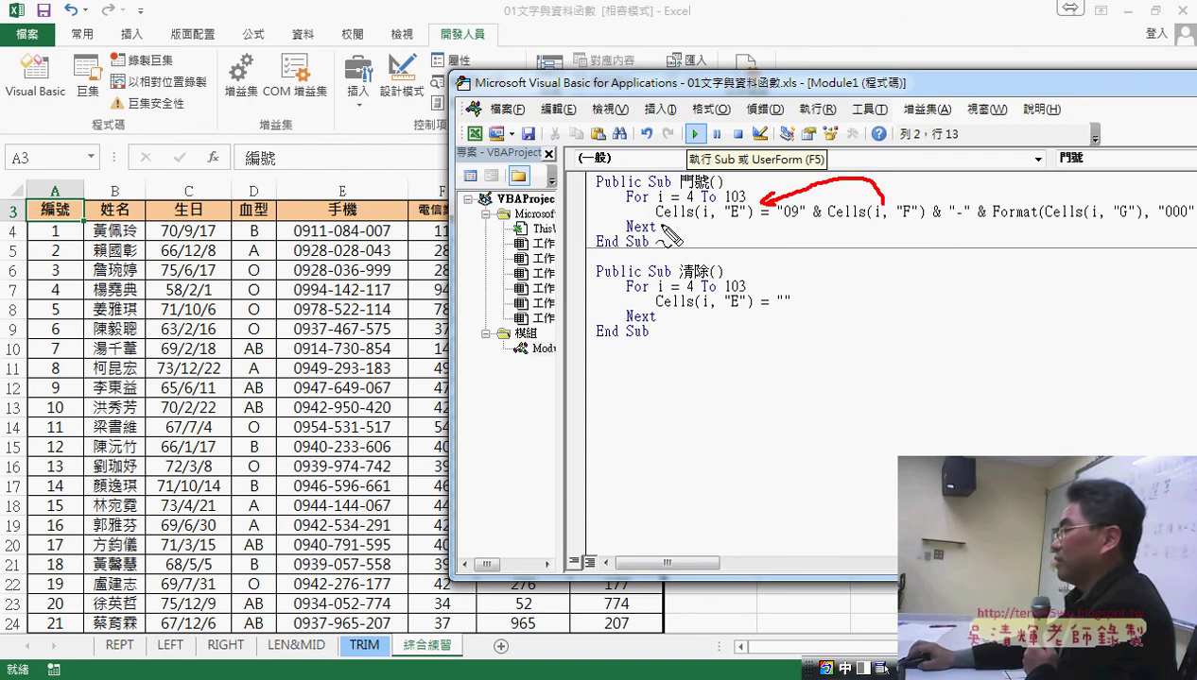
mouse_move(661, 229)
left_mouse_down()
mouse_move(693, 229)
mouse_move(676, 228)
left_mouse_up()
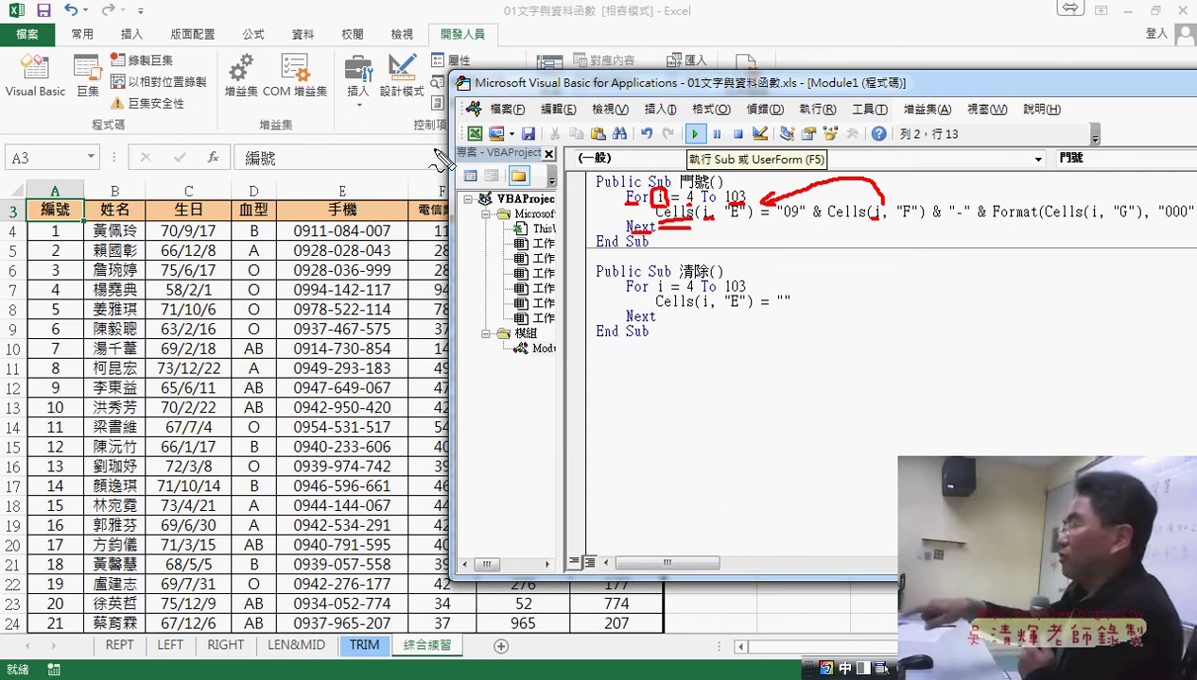
key("Escape")
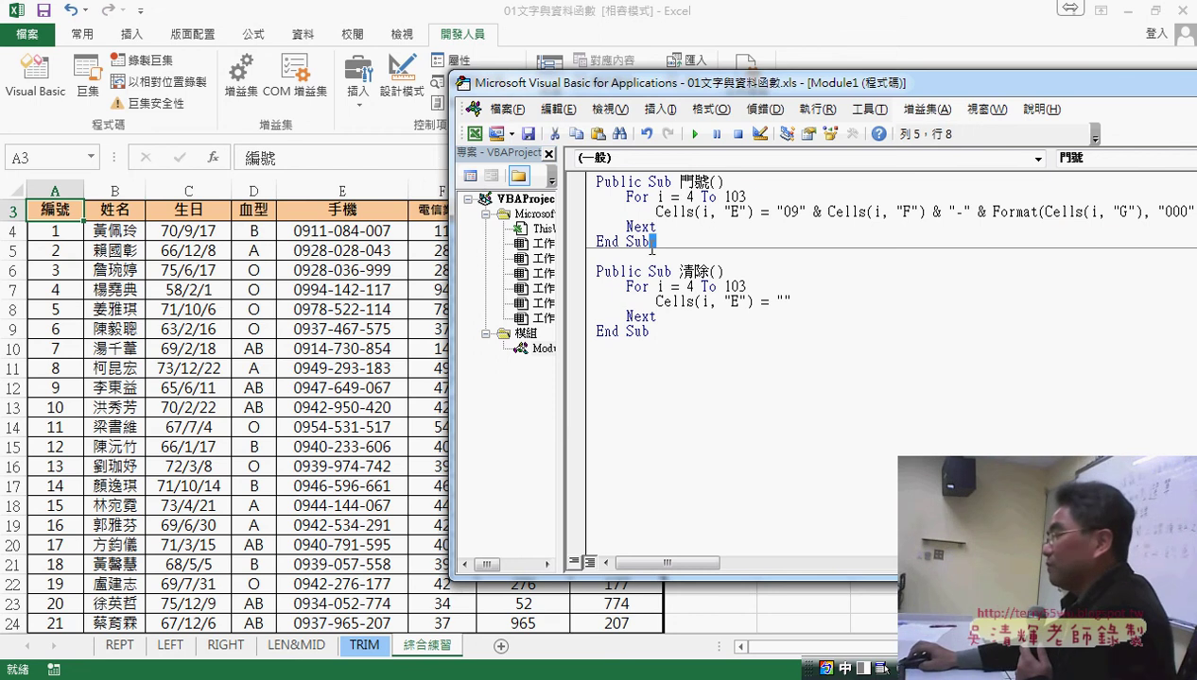
left_click_drag(650, 243, 577, 177)
left_click_drag(660, 332, 590, 269)
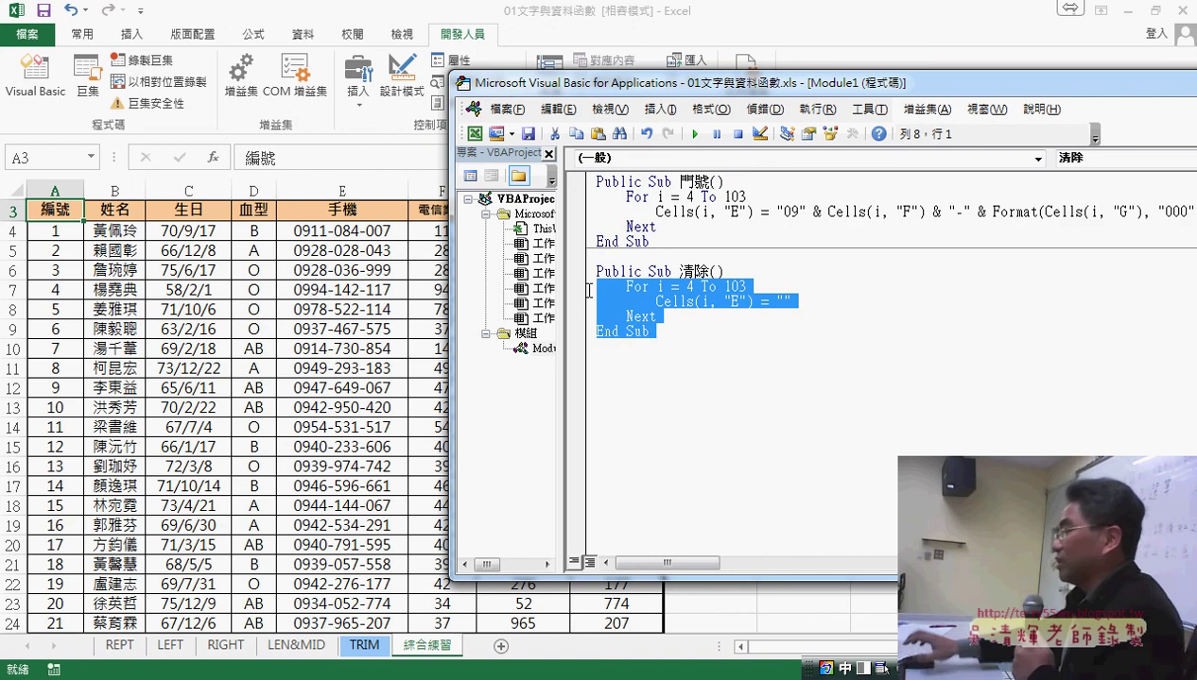
left_click(672, 239)
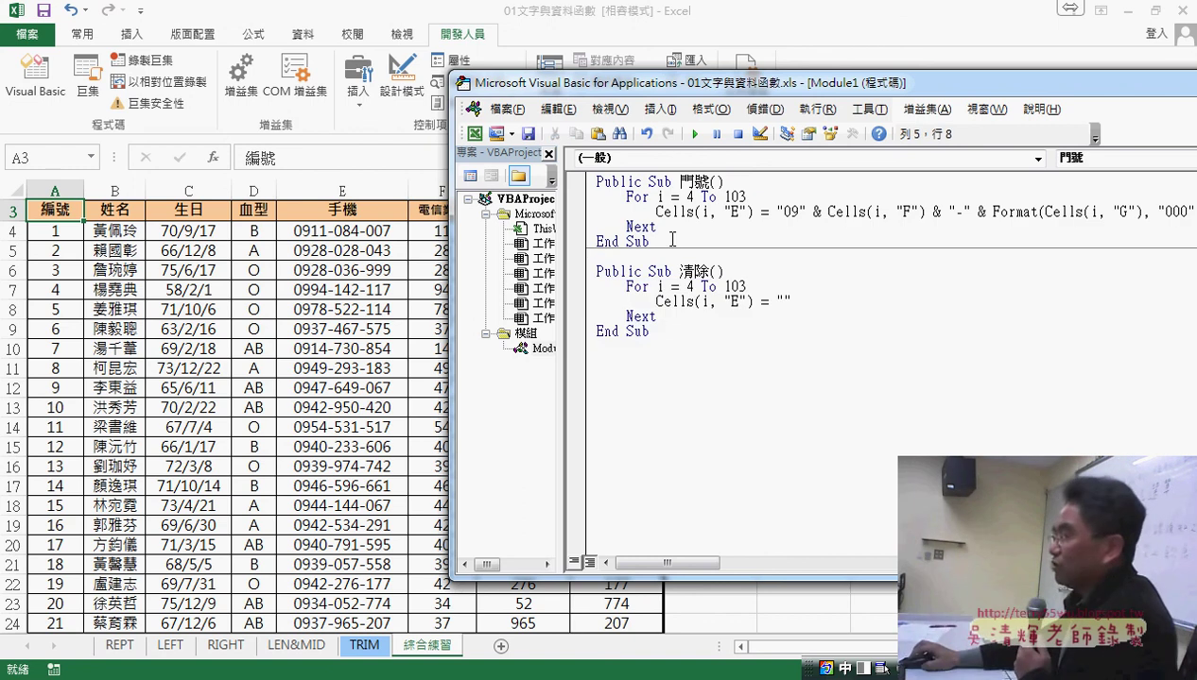
left_click_drag(659, 333, 587, 273)
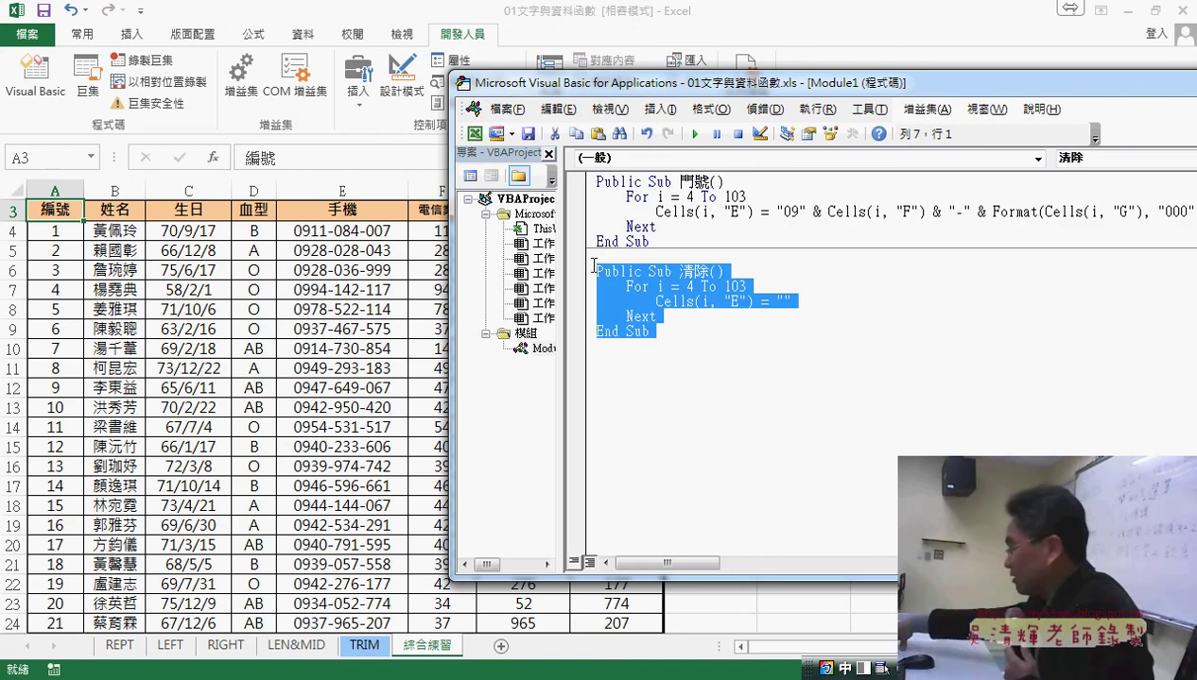